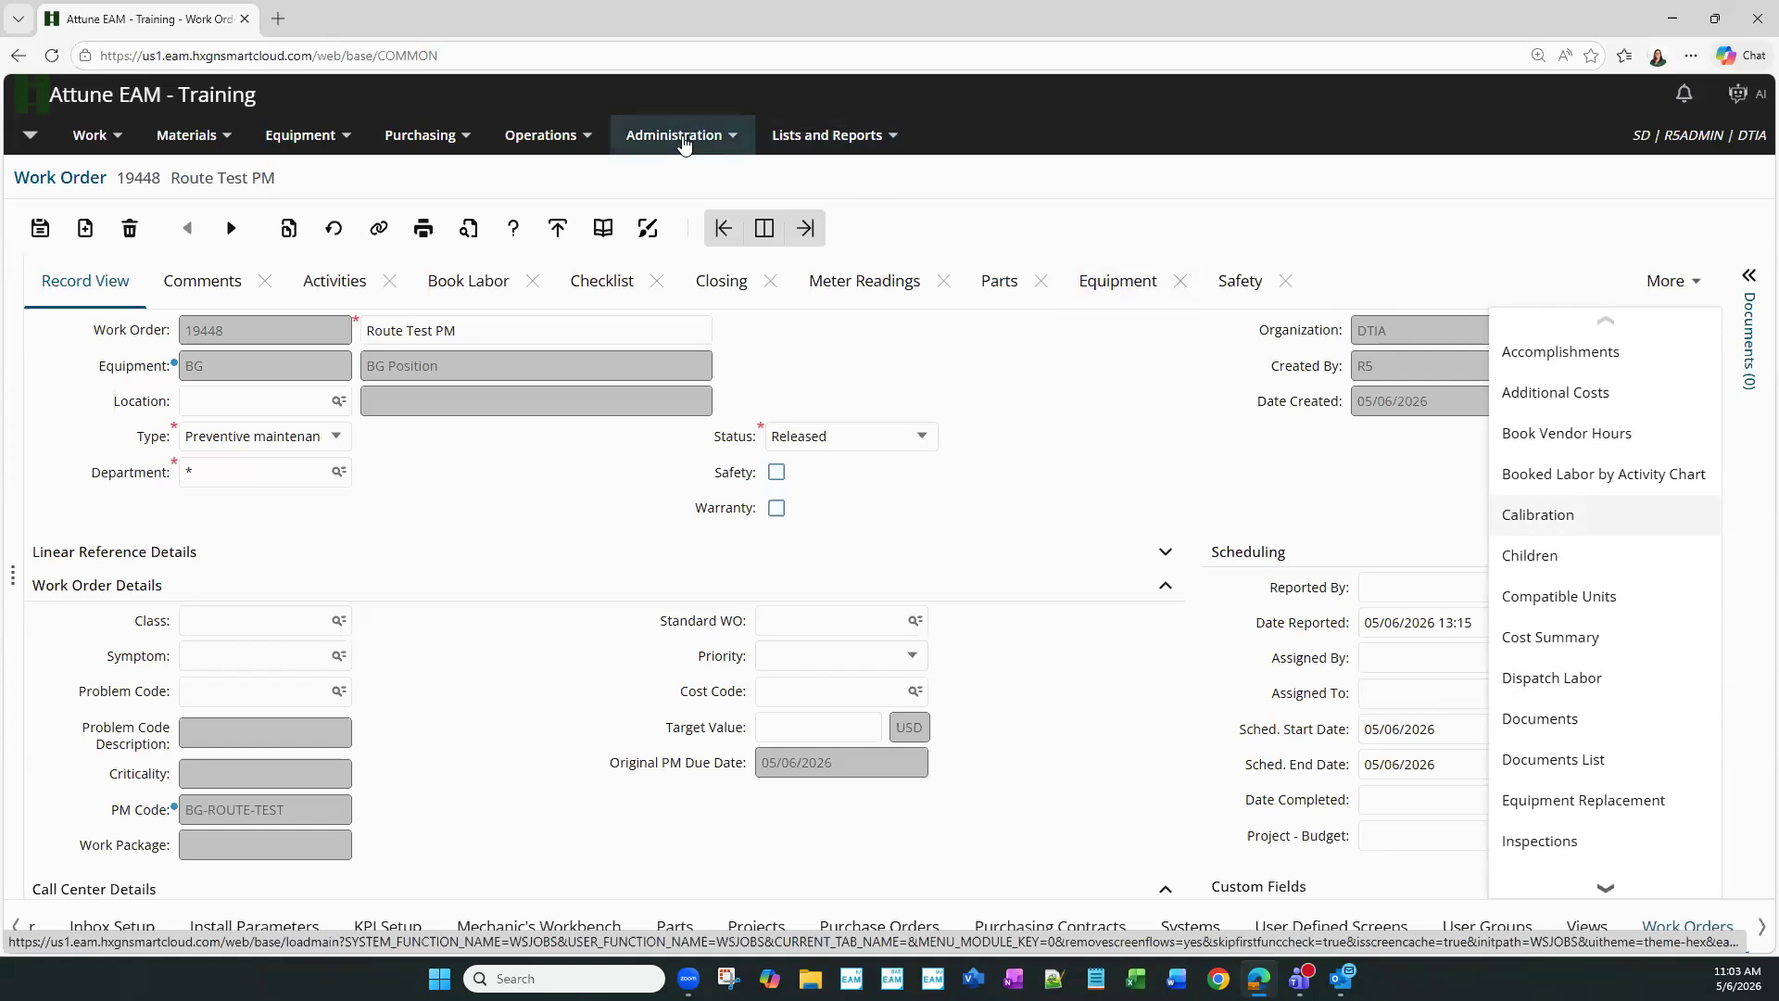
- Open the Administration menu from work order 19448 'Route Test PM'
click(683, 139)
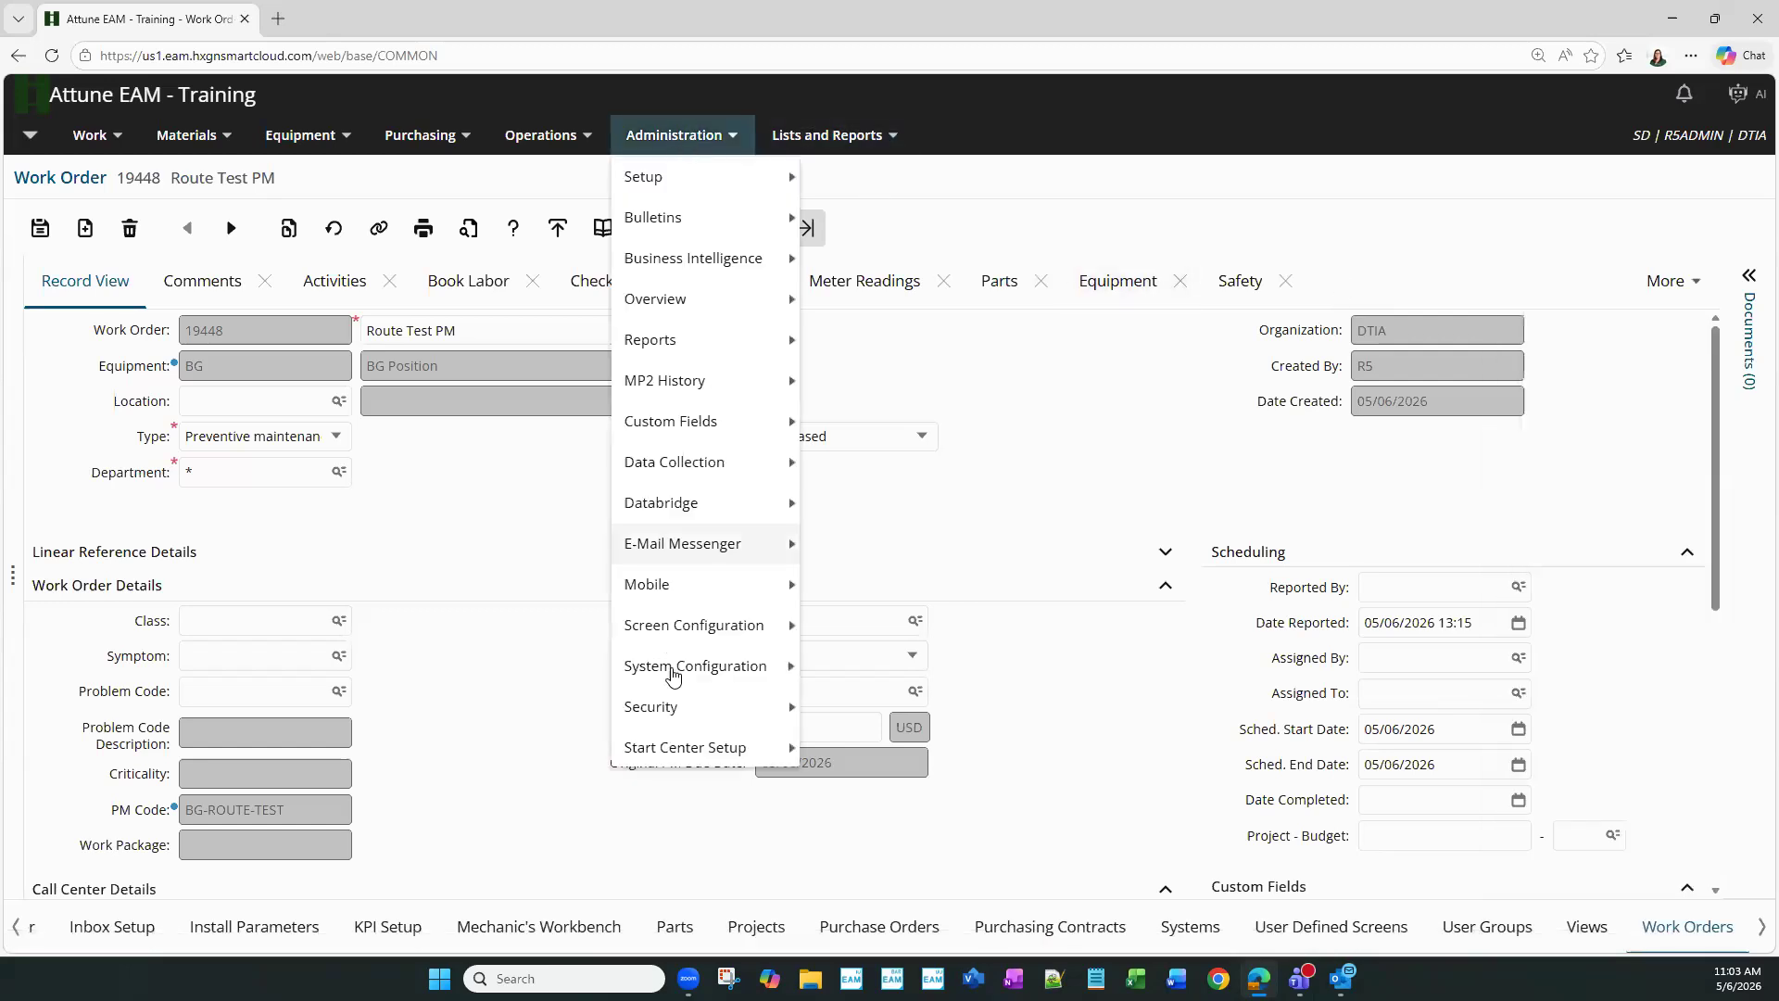
- Go to Security > User Groups and search the list for r5admin
mouse_move(673, 707)
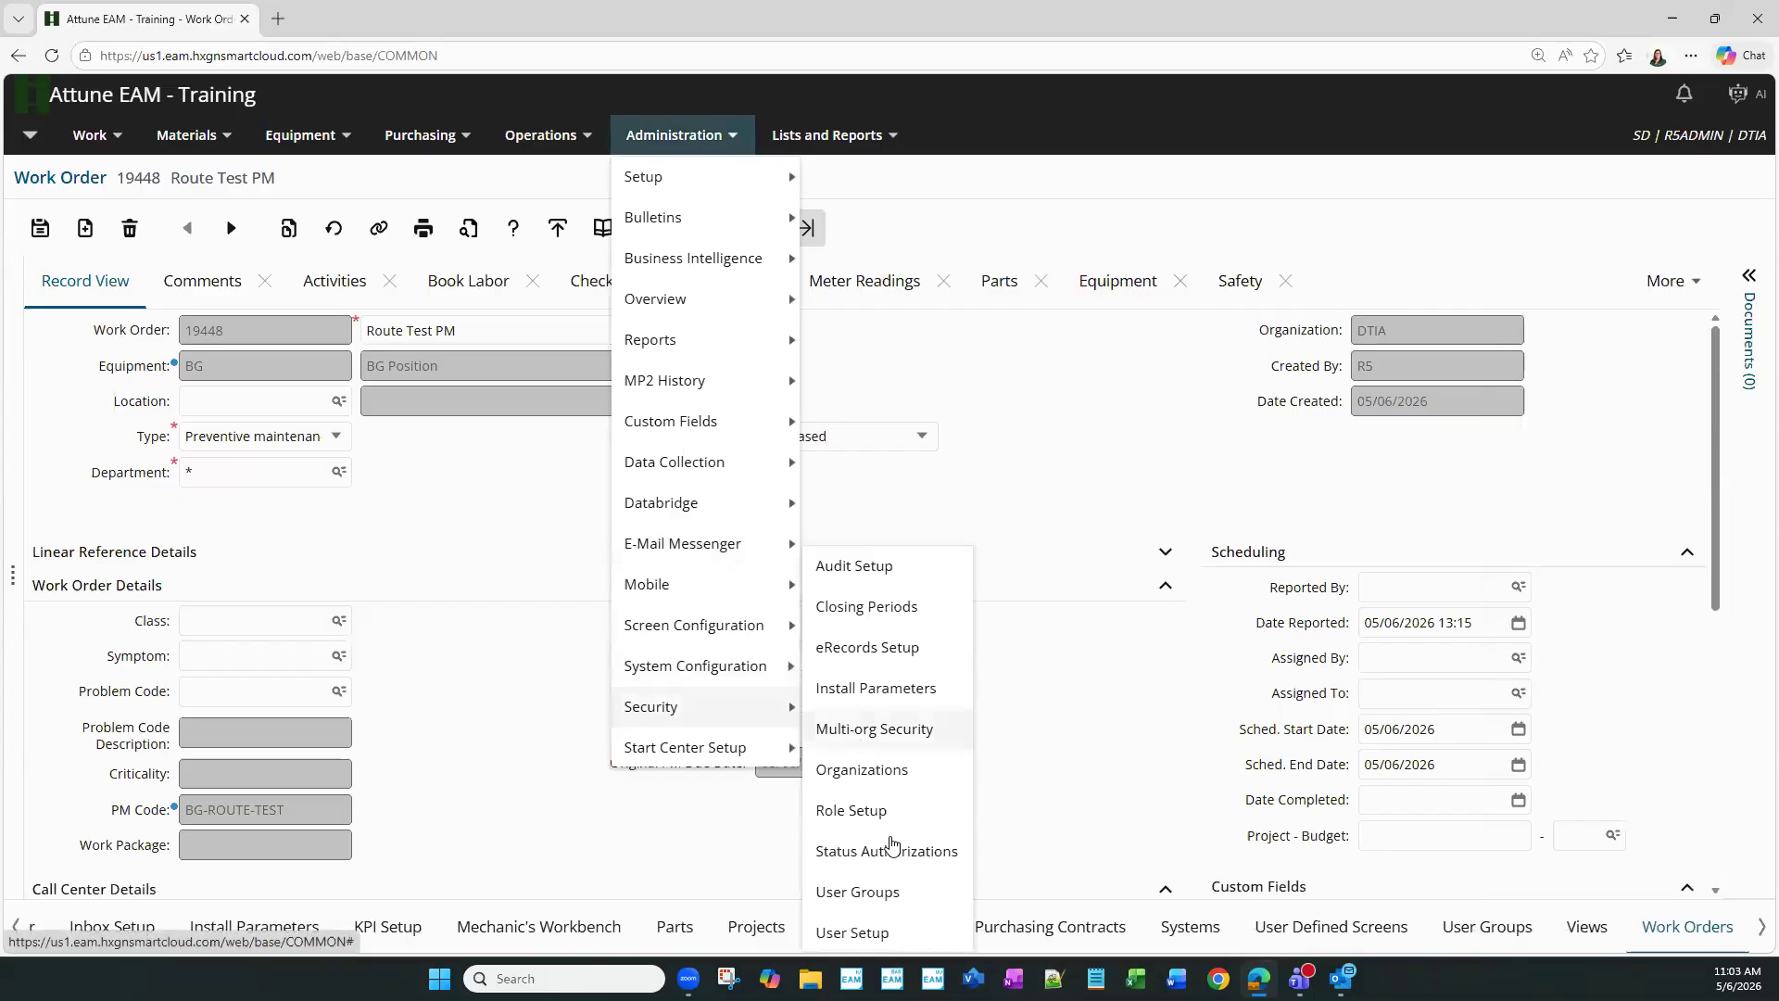
click(904, 894)
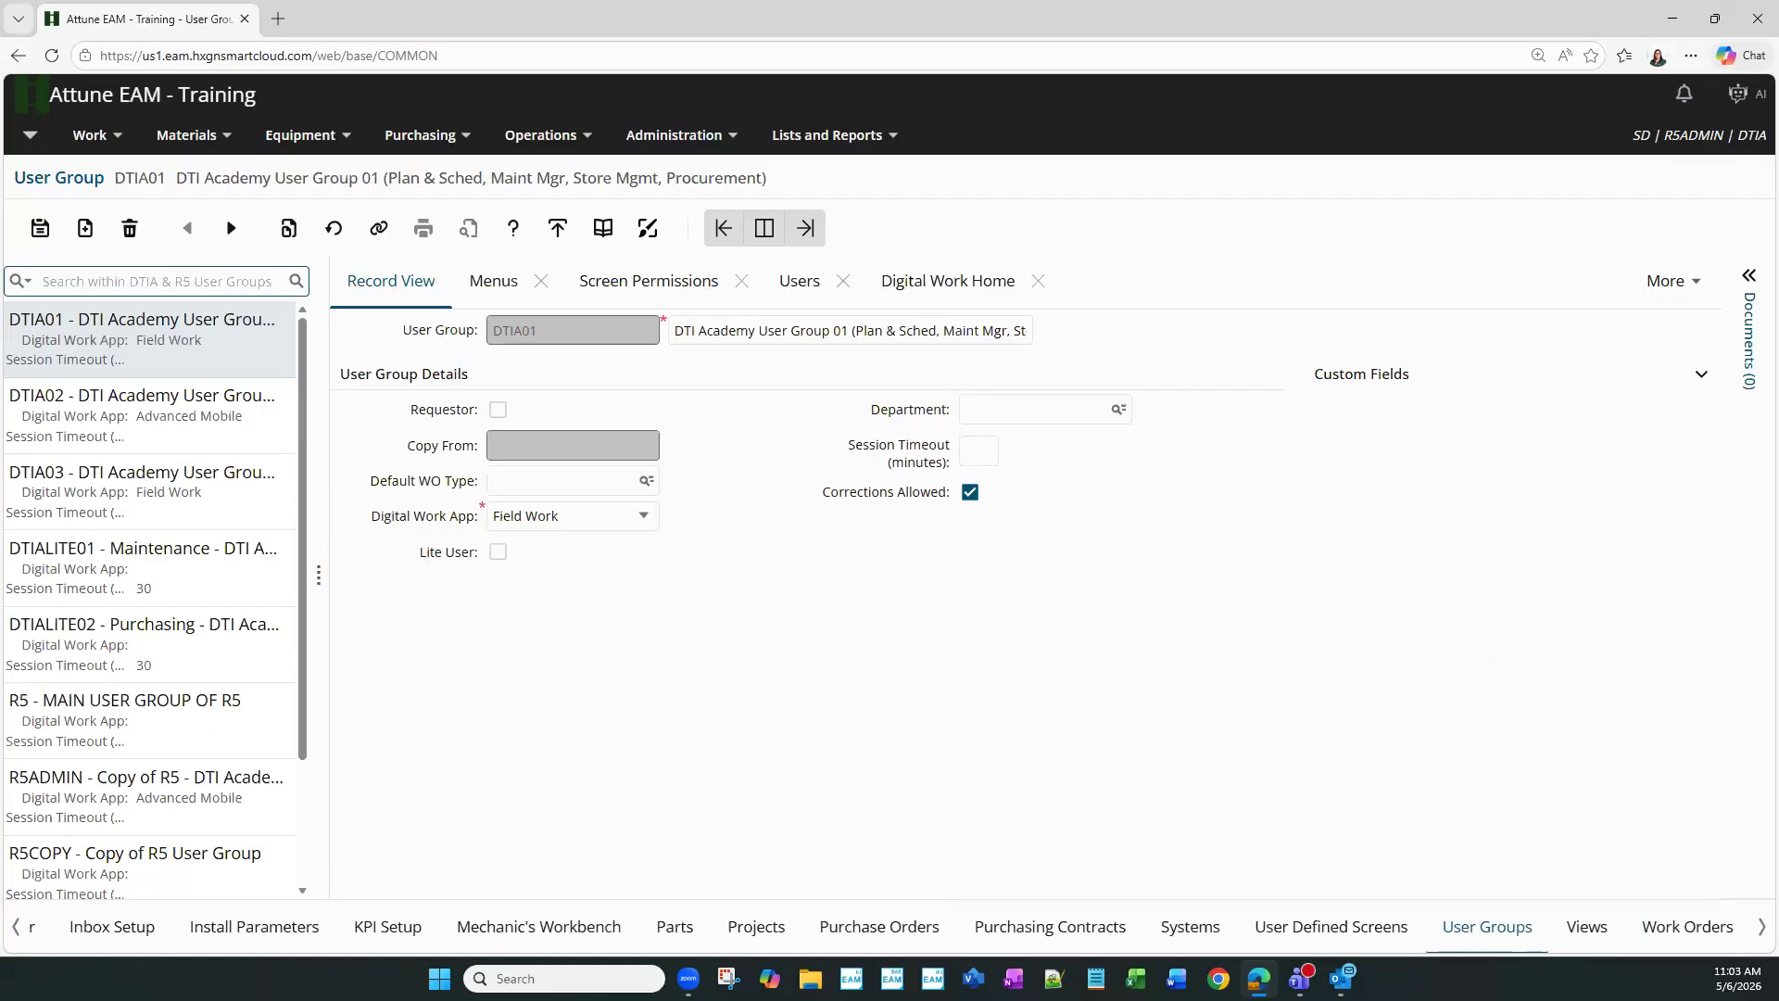
text(r5admin)
key(Return)
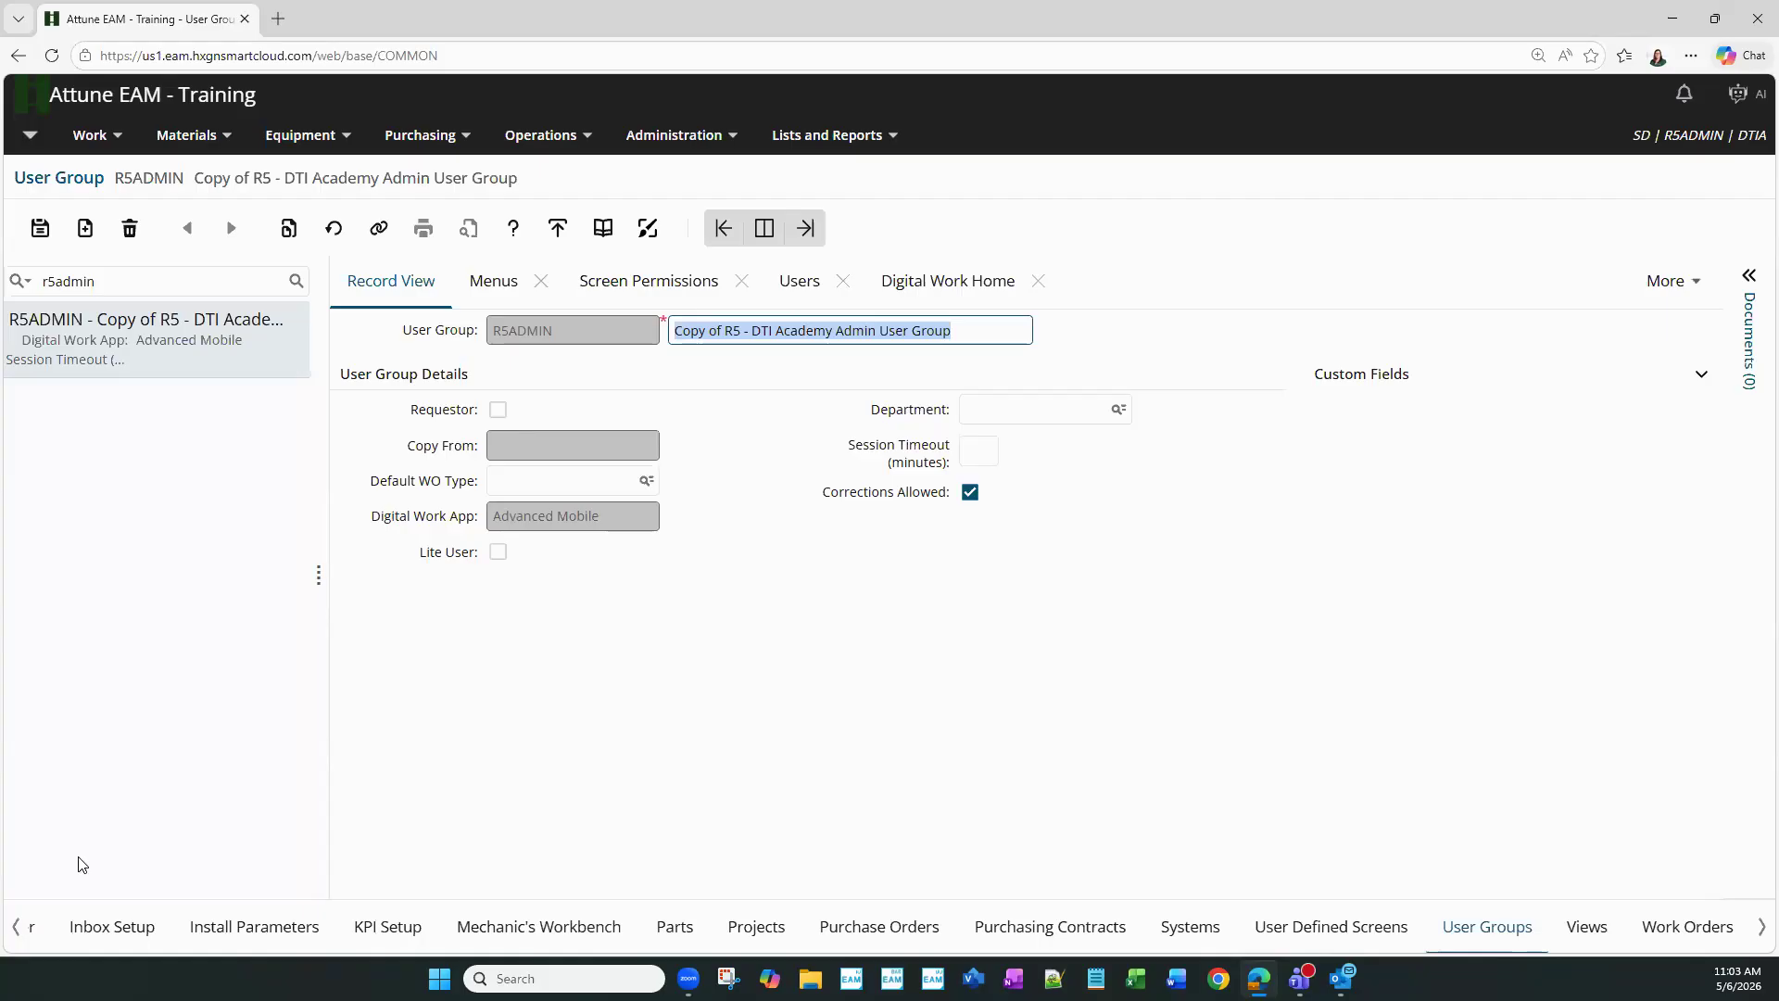
- On the Menus tab, expand Work and bring up the context menu for Work Orders
click(487, 286)
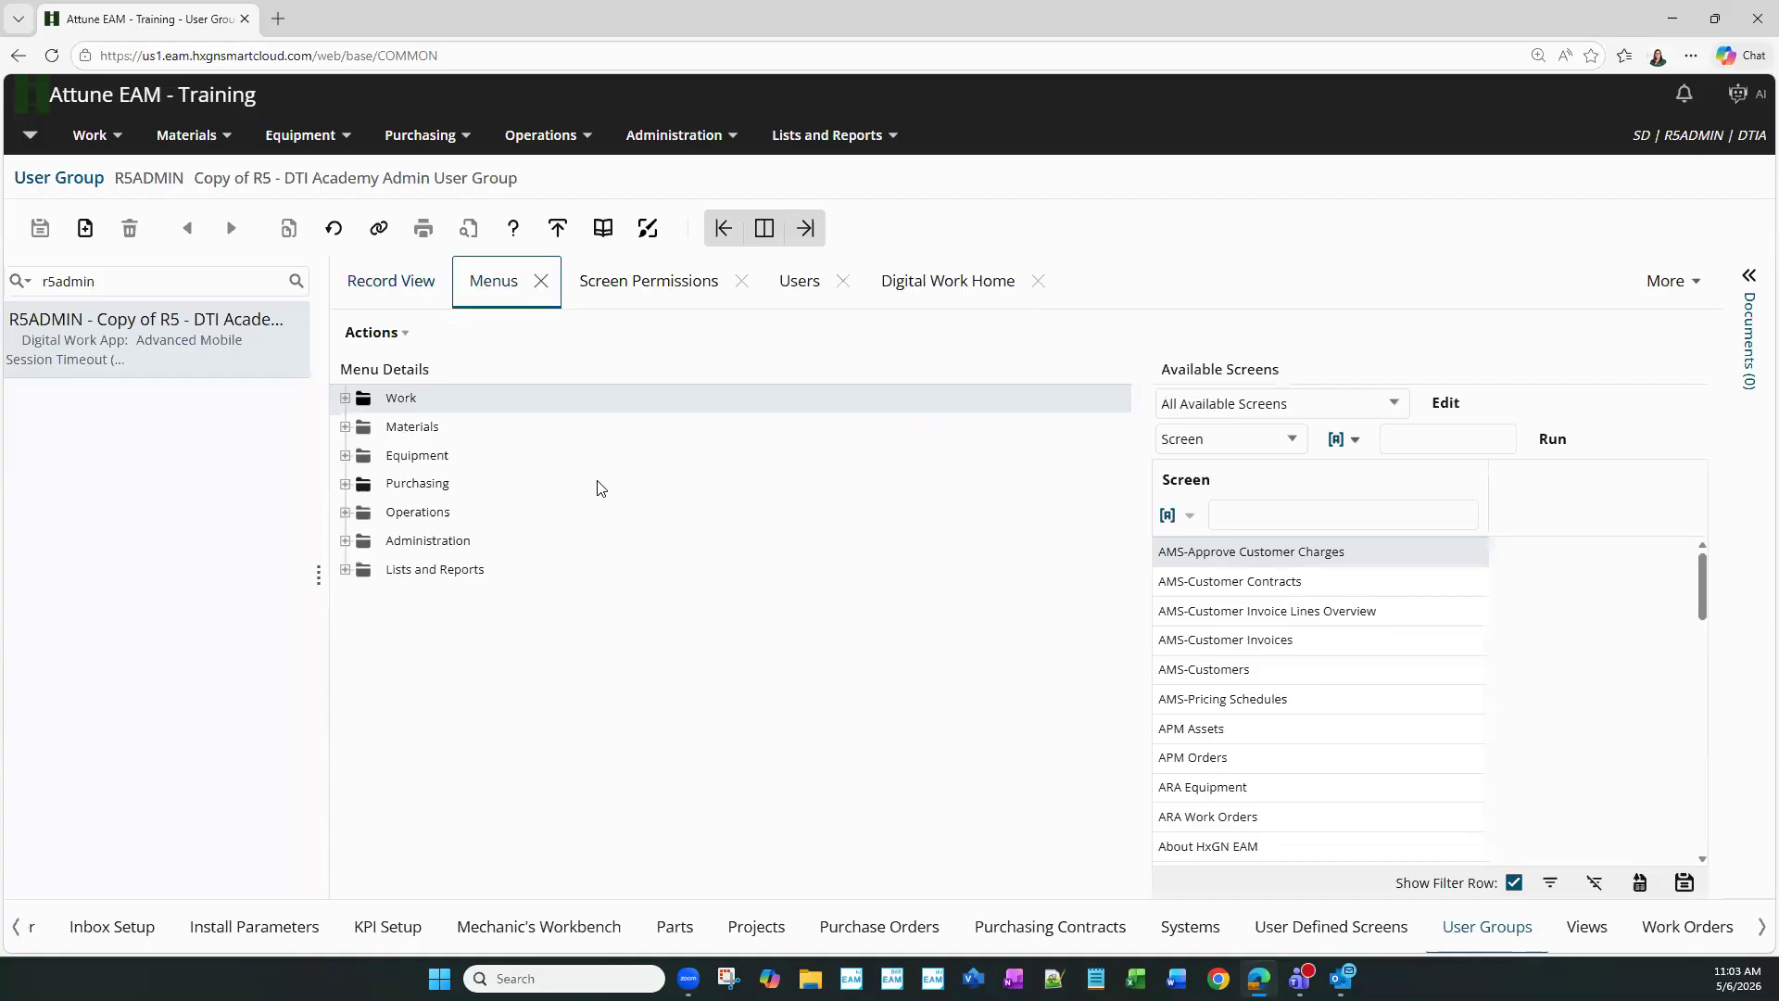
click(344, 398)
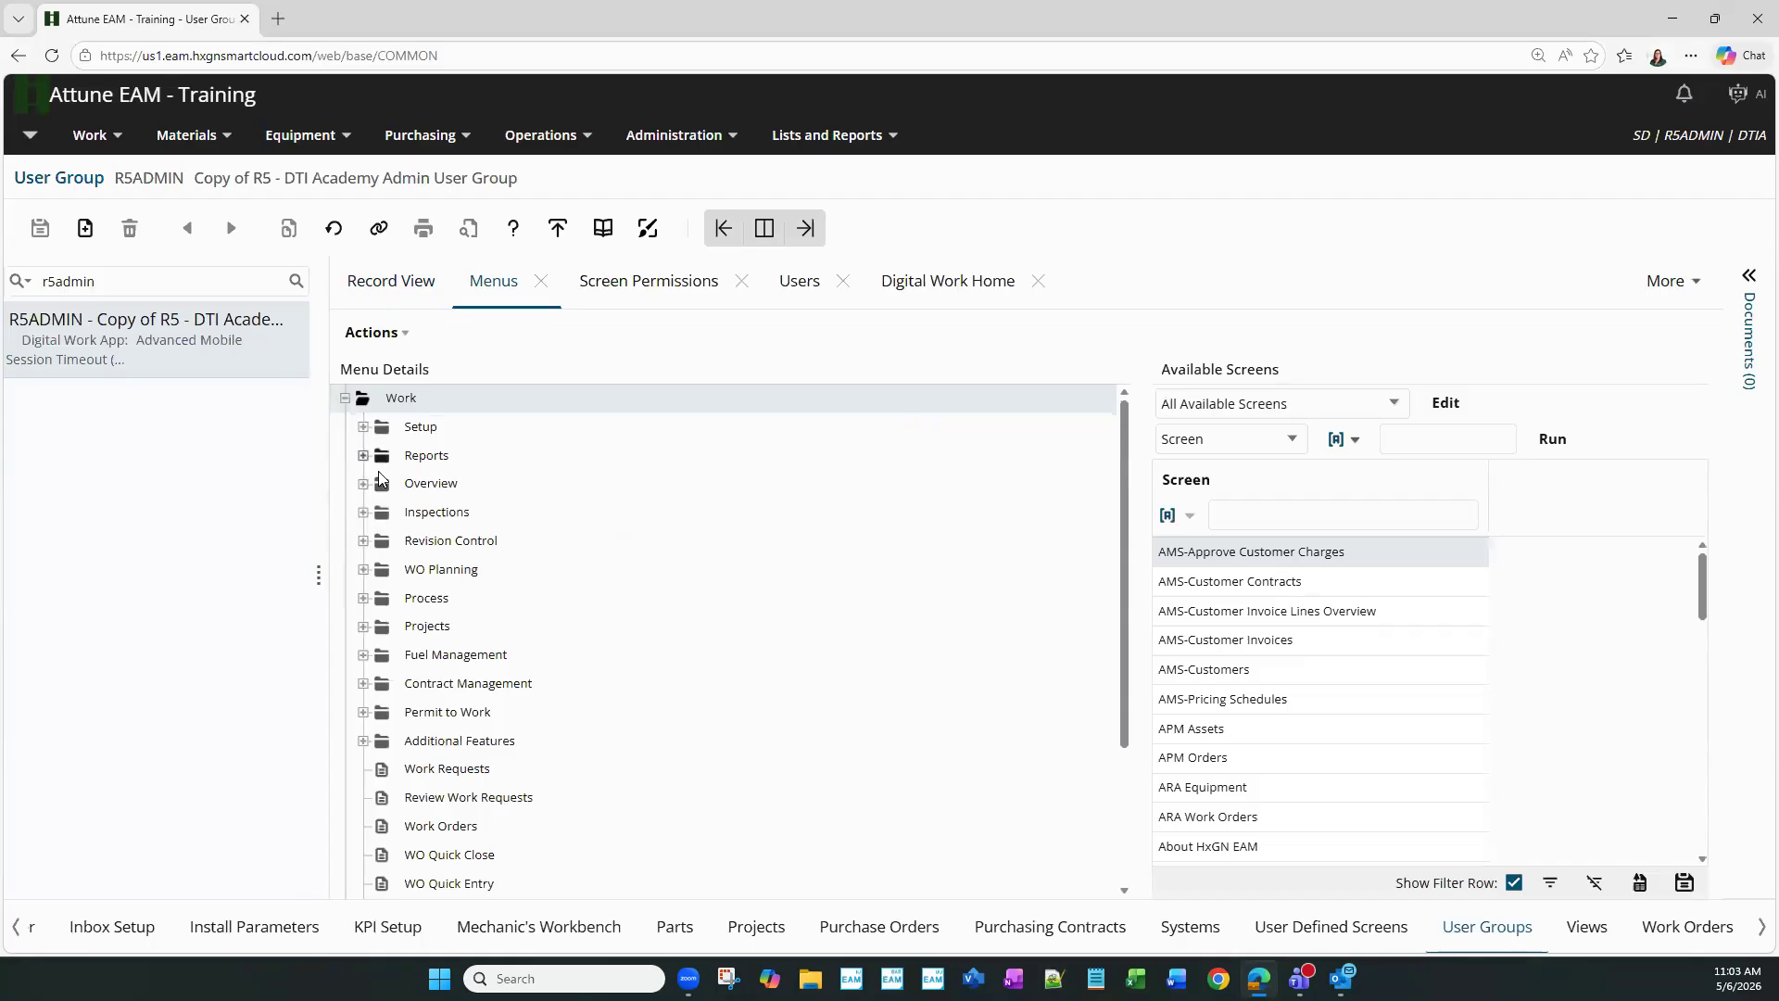
scroll(509, 778, down, 1)
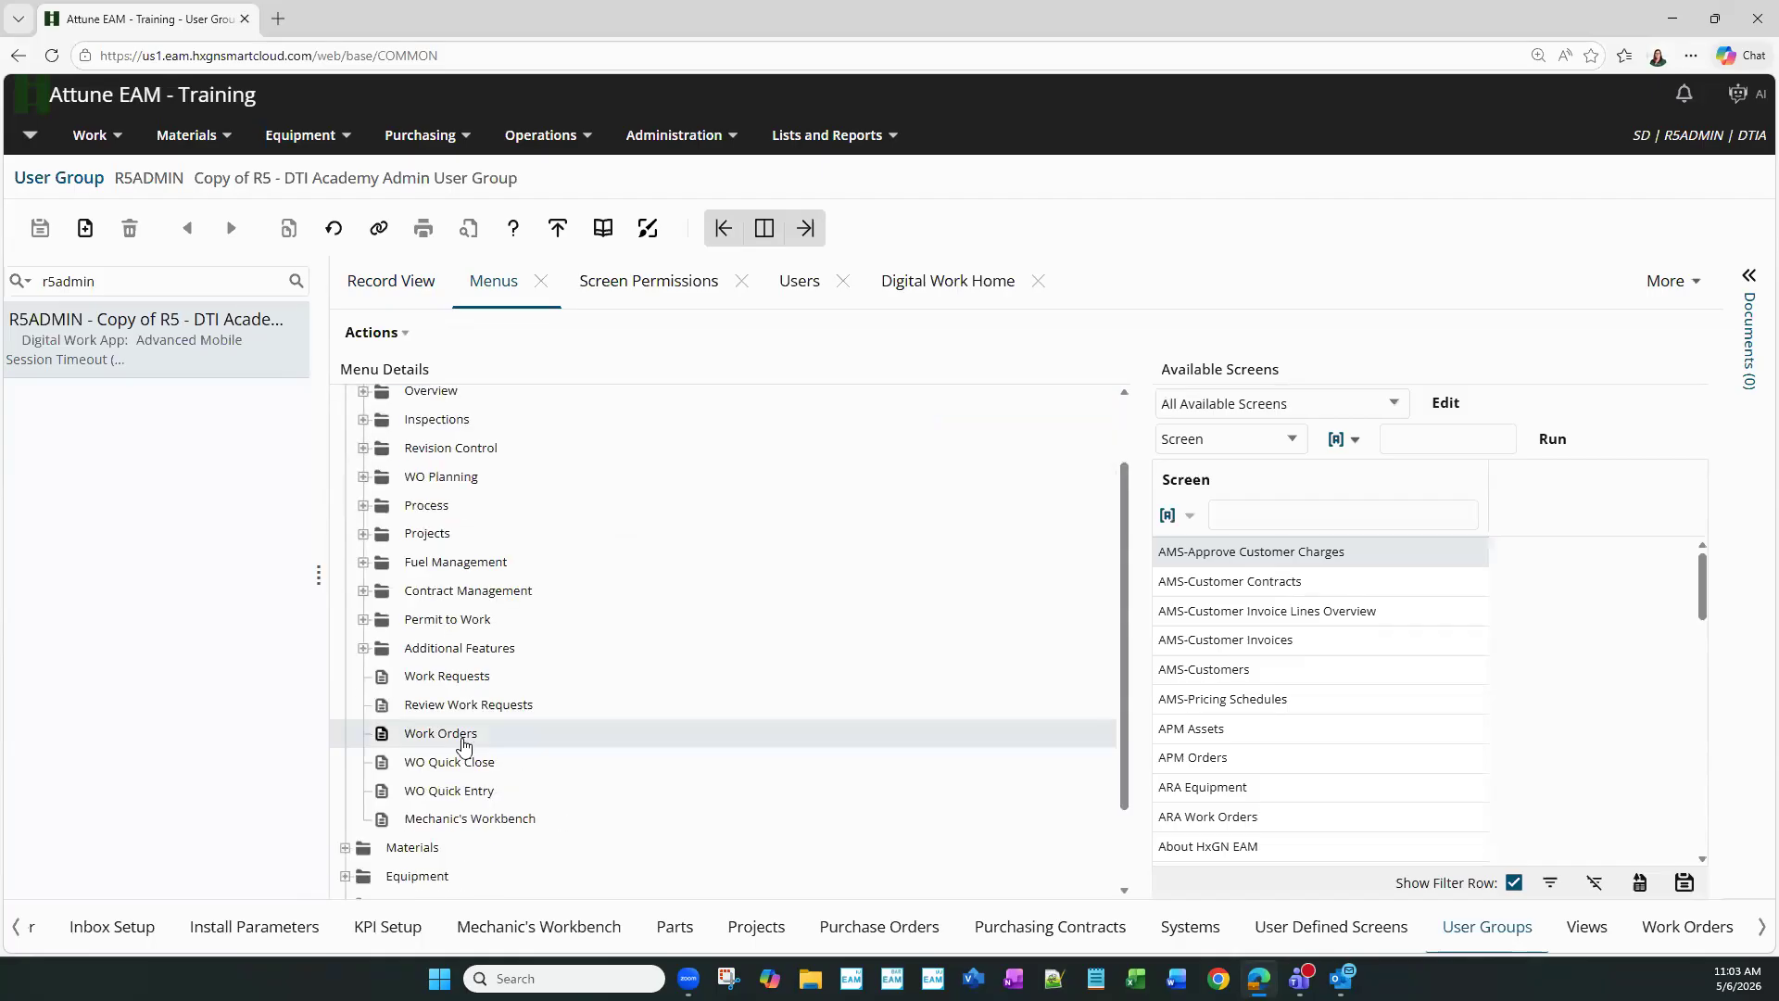
right_click(465, 746)
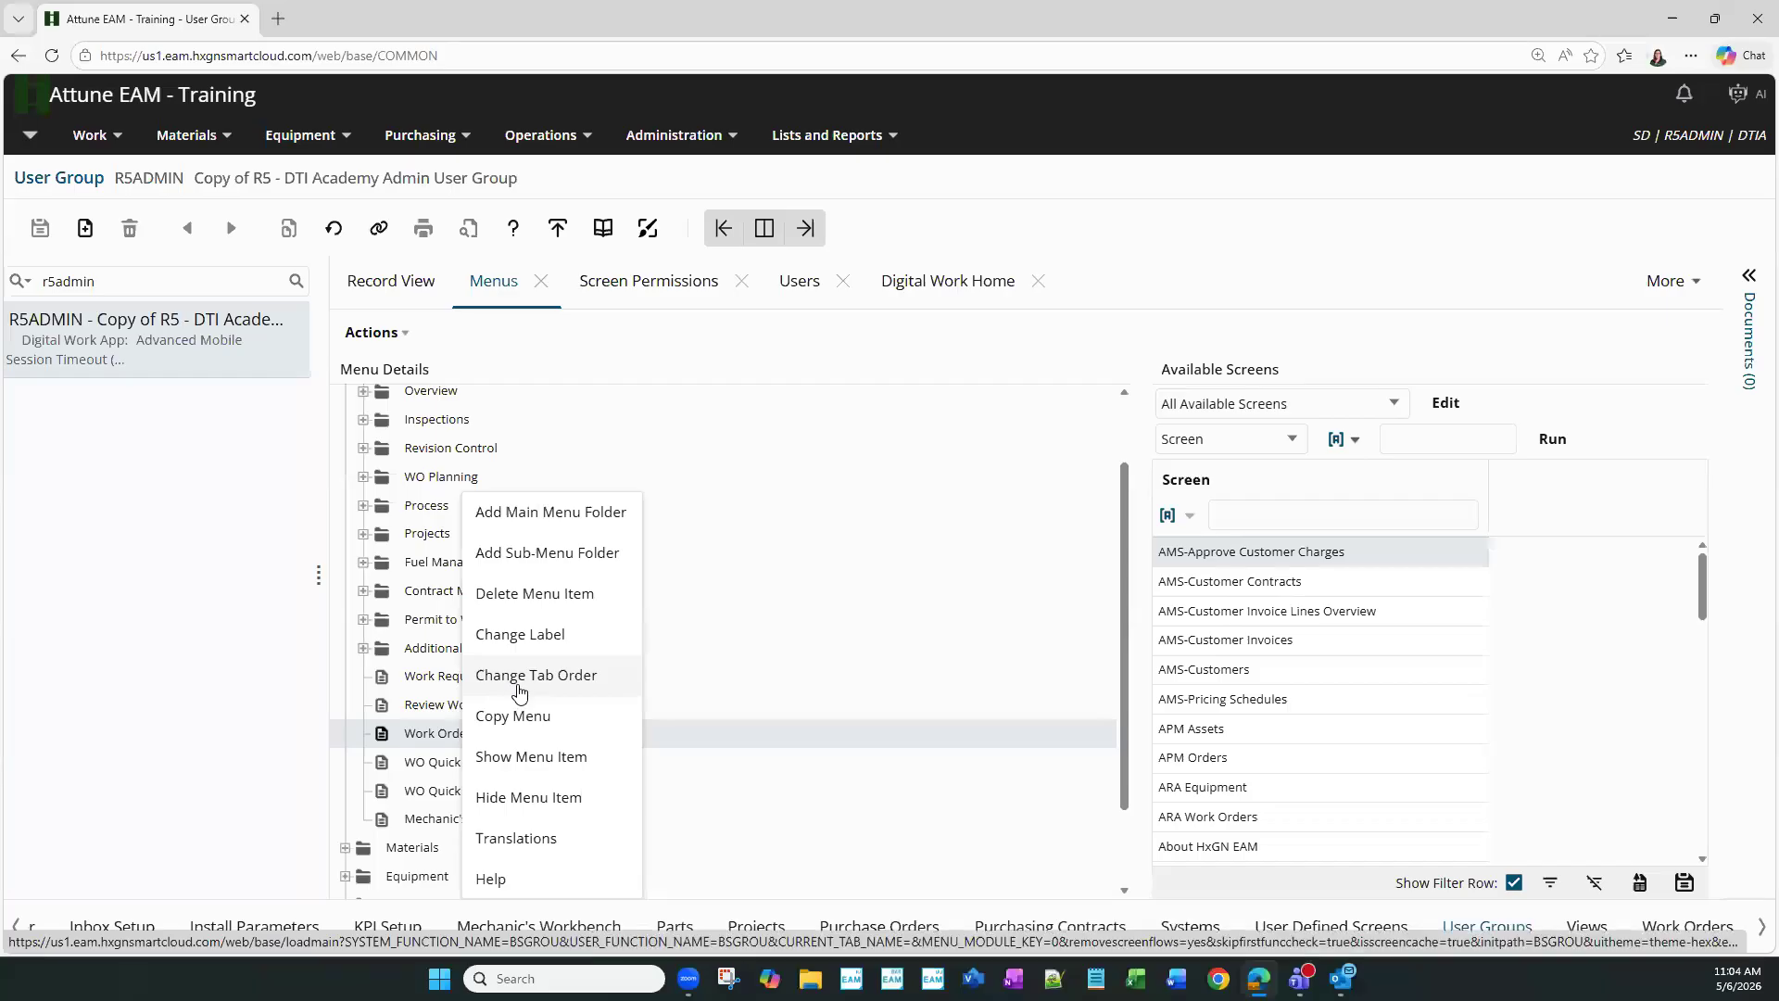
- Open Change Tab Order for Work Orders and select the Documents sequence number cell
click(518, 690)
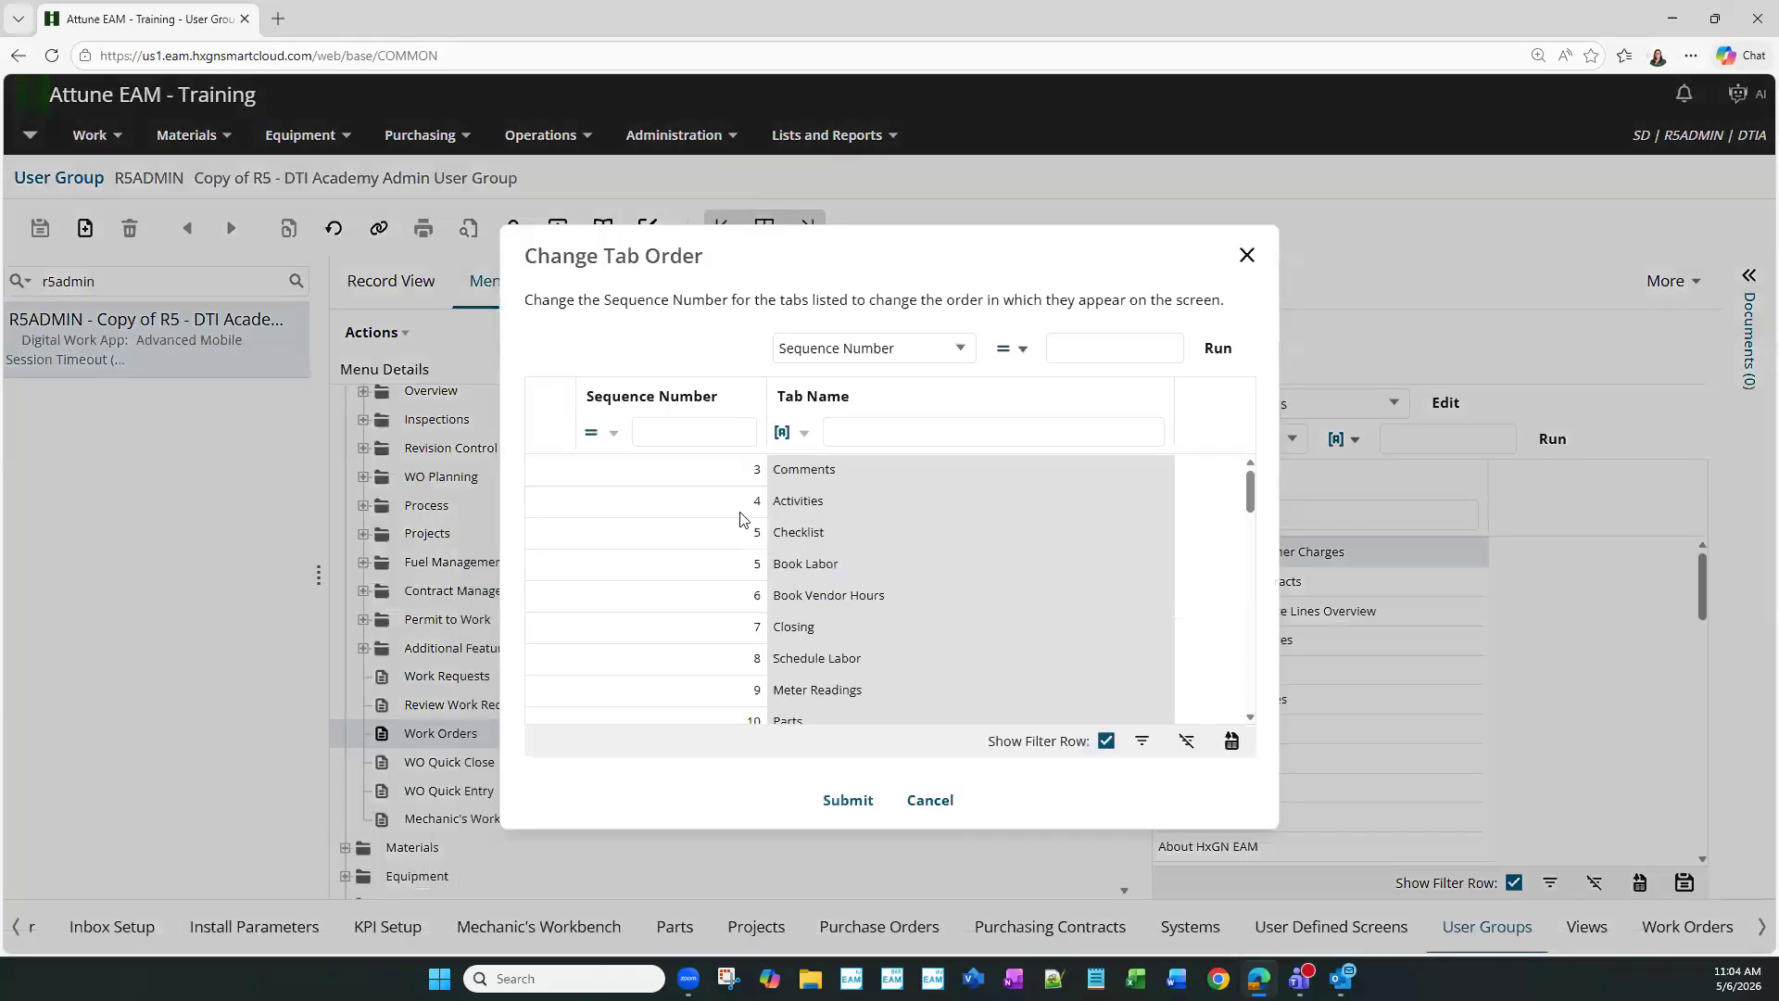
drag(921, 266, 835, 335)
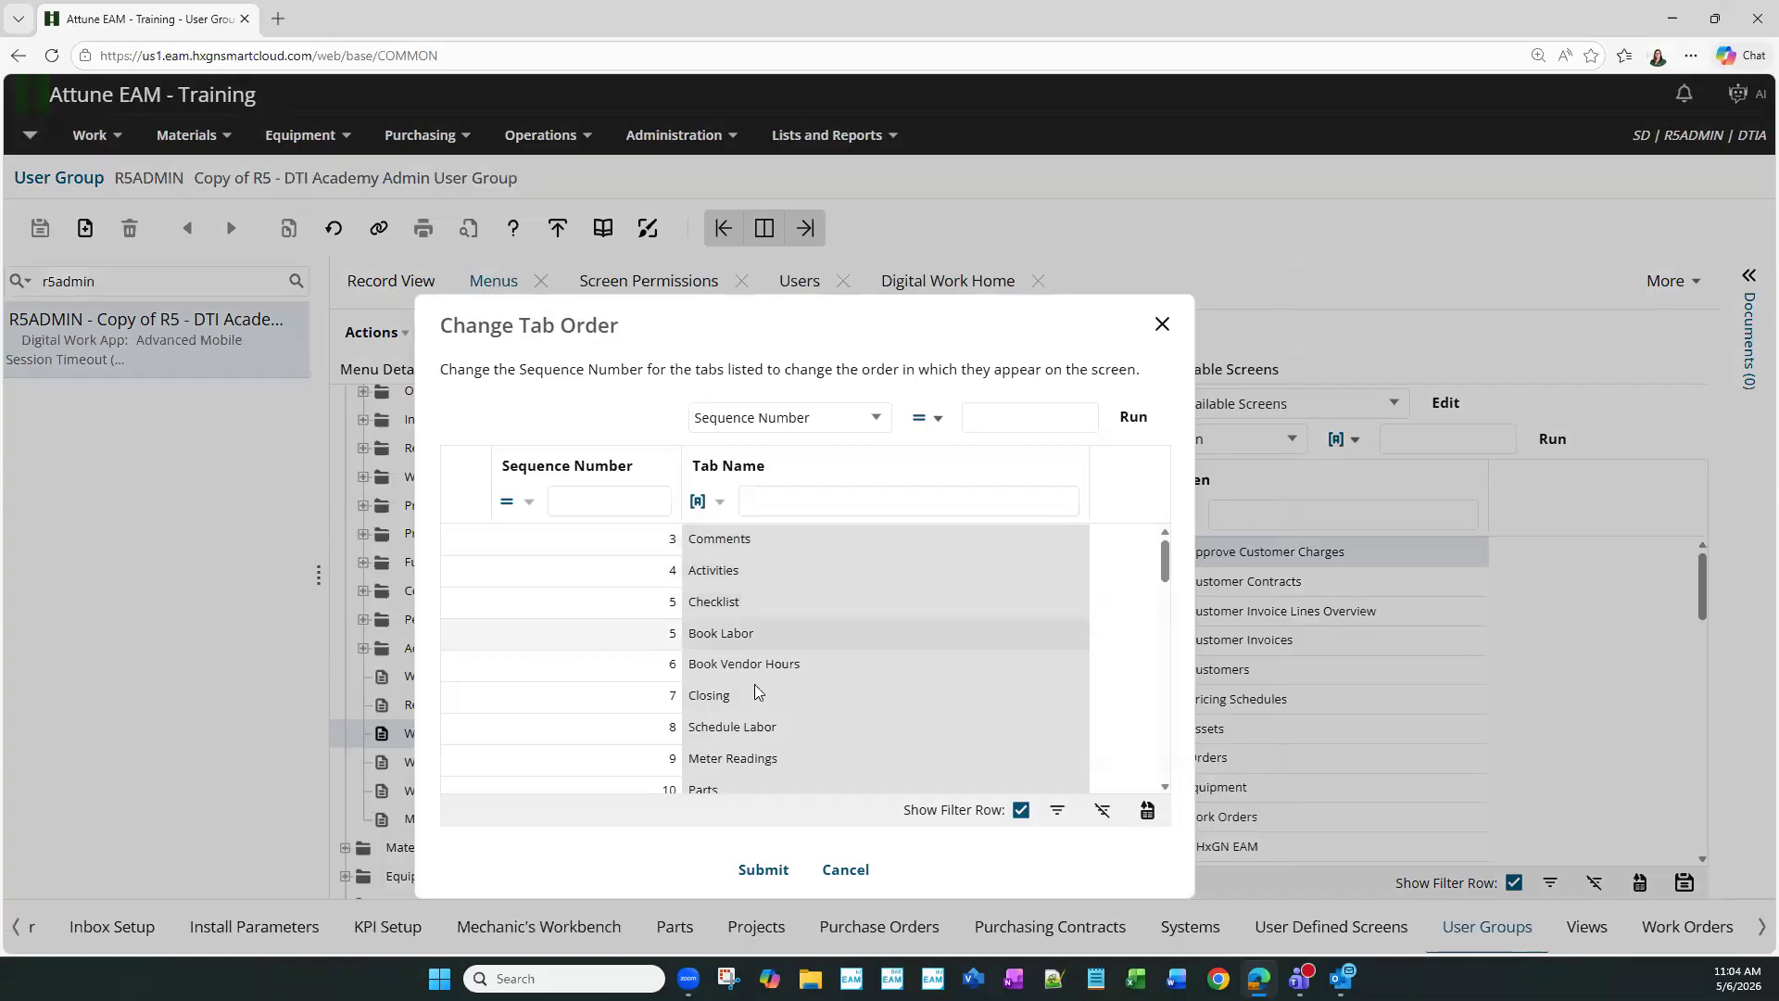
scroll(755, 684, down, 1)
scroll(756, 684, down, 3)
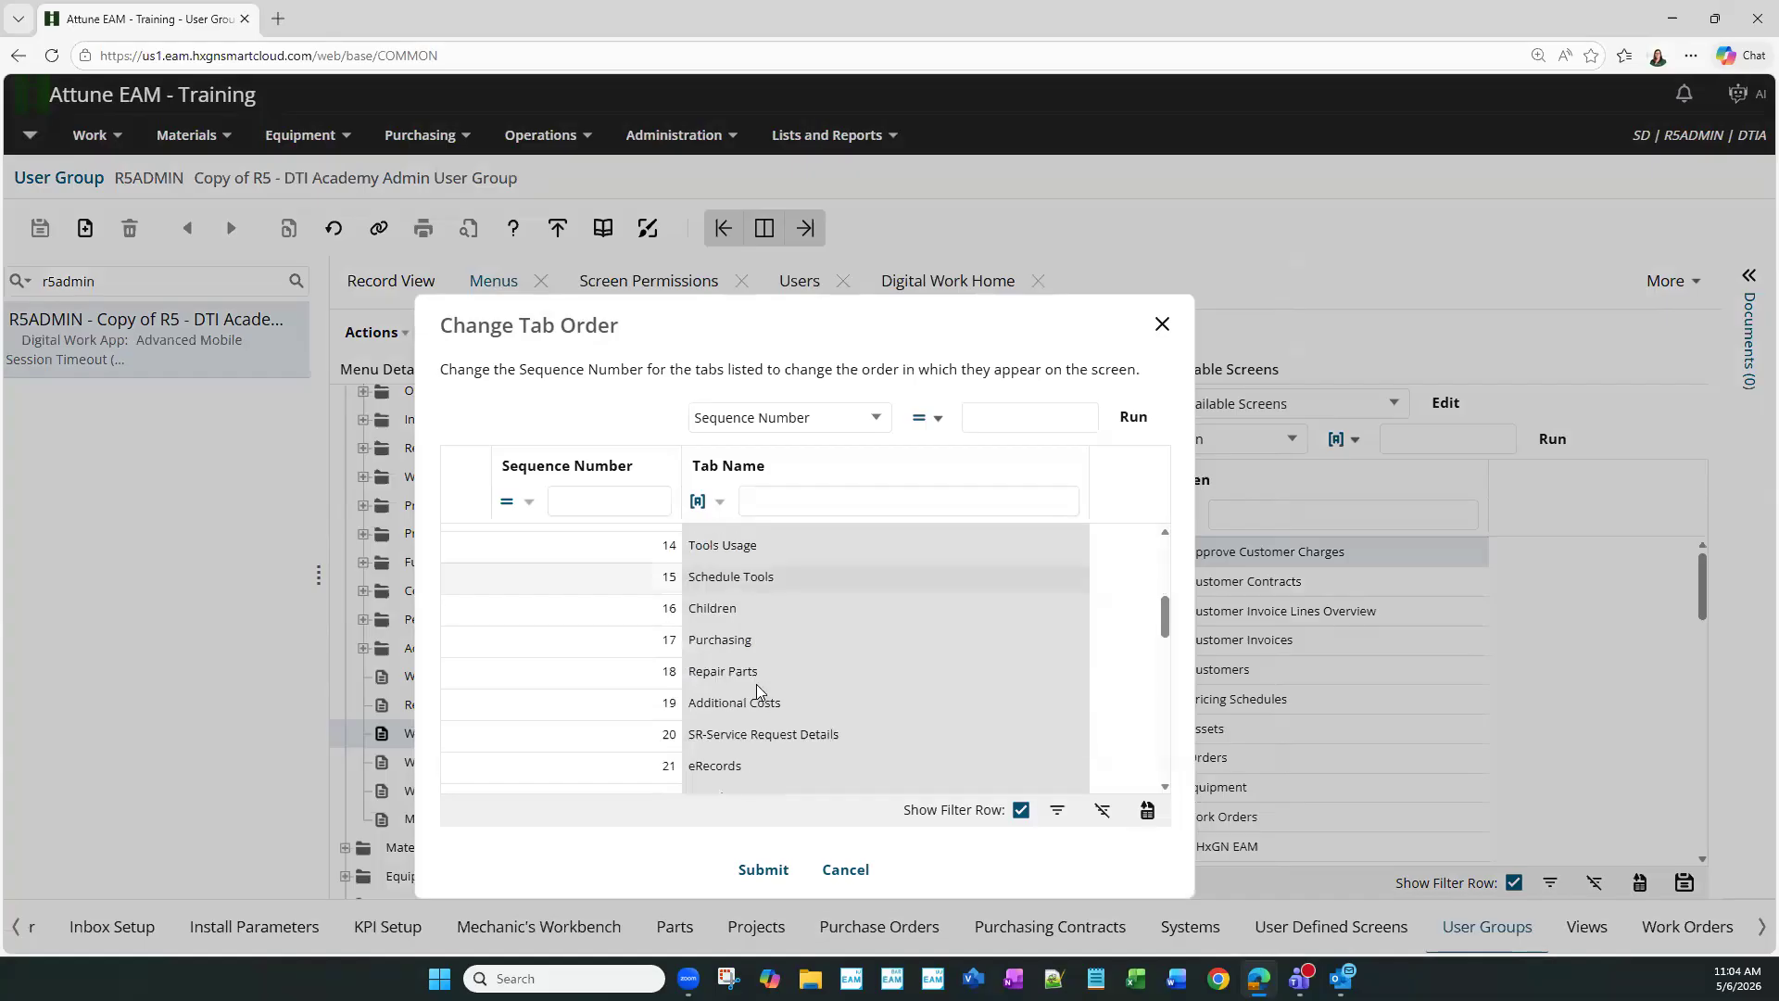
scroll(756, 686, up, 2)
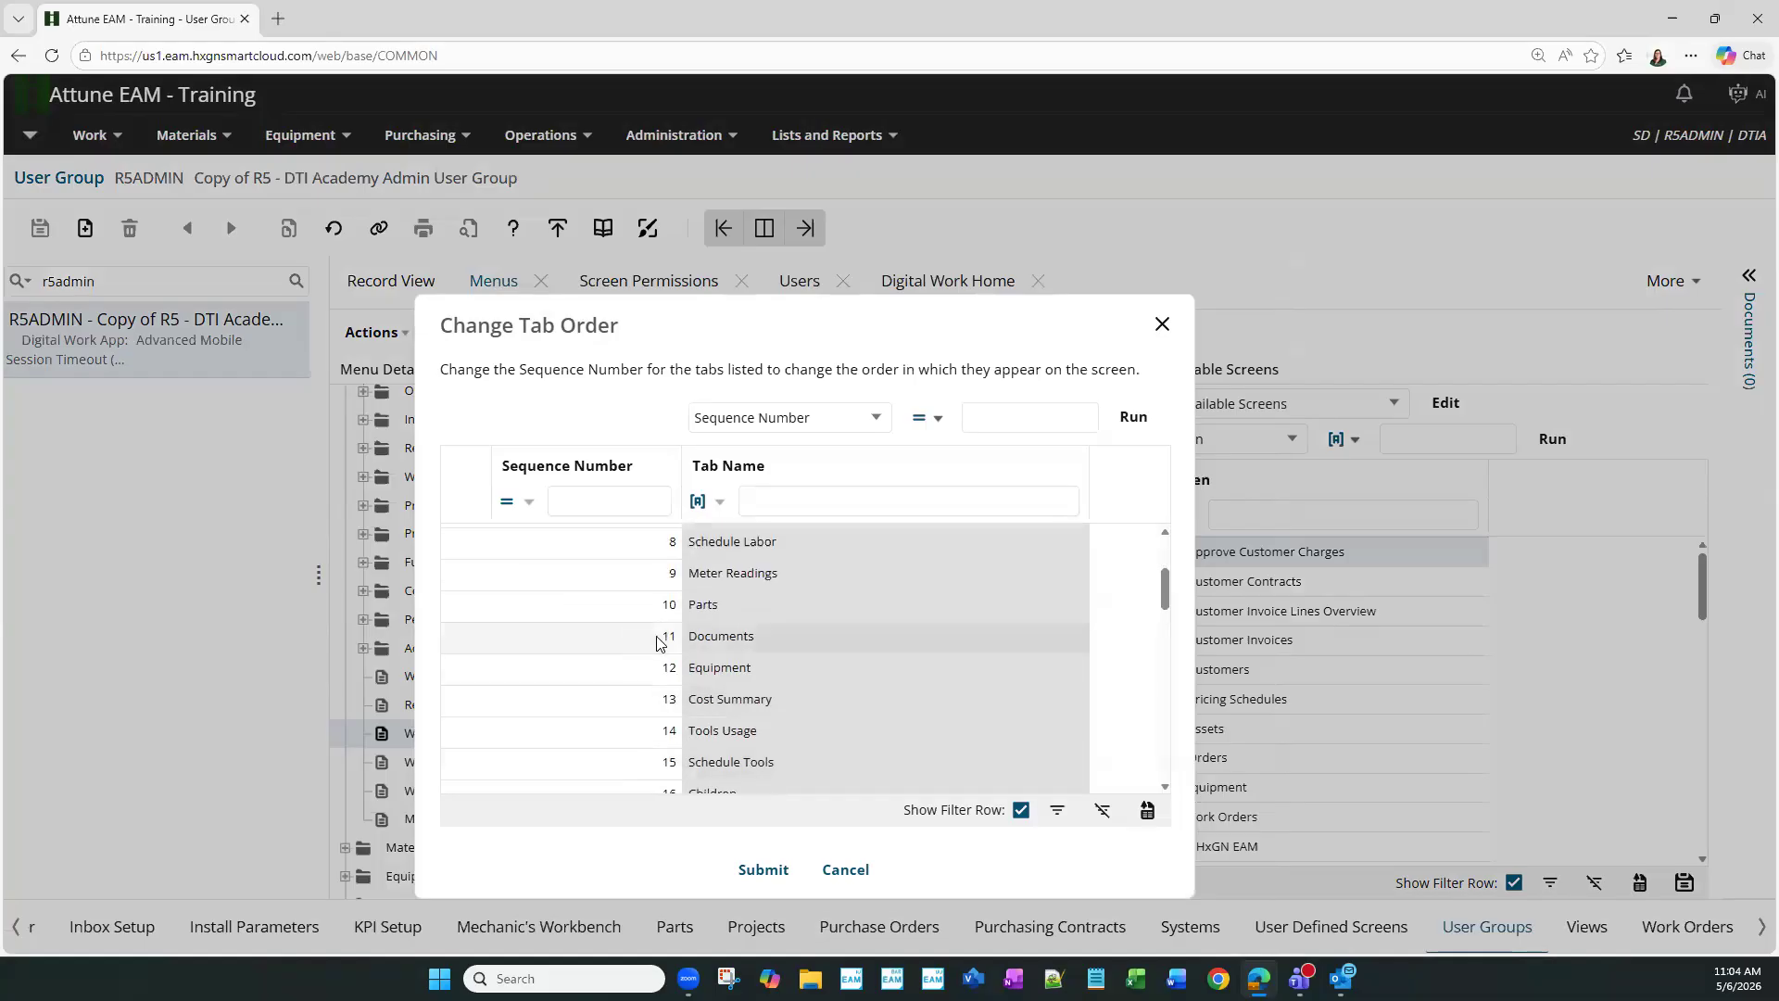
click(700, 645)
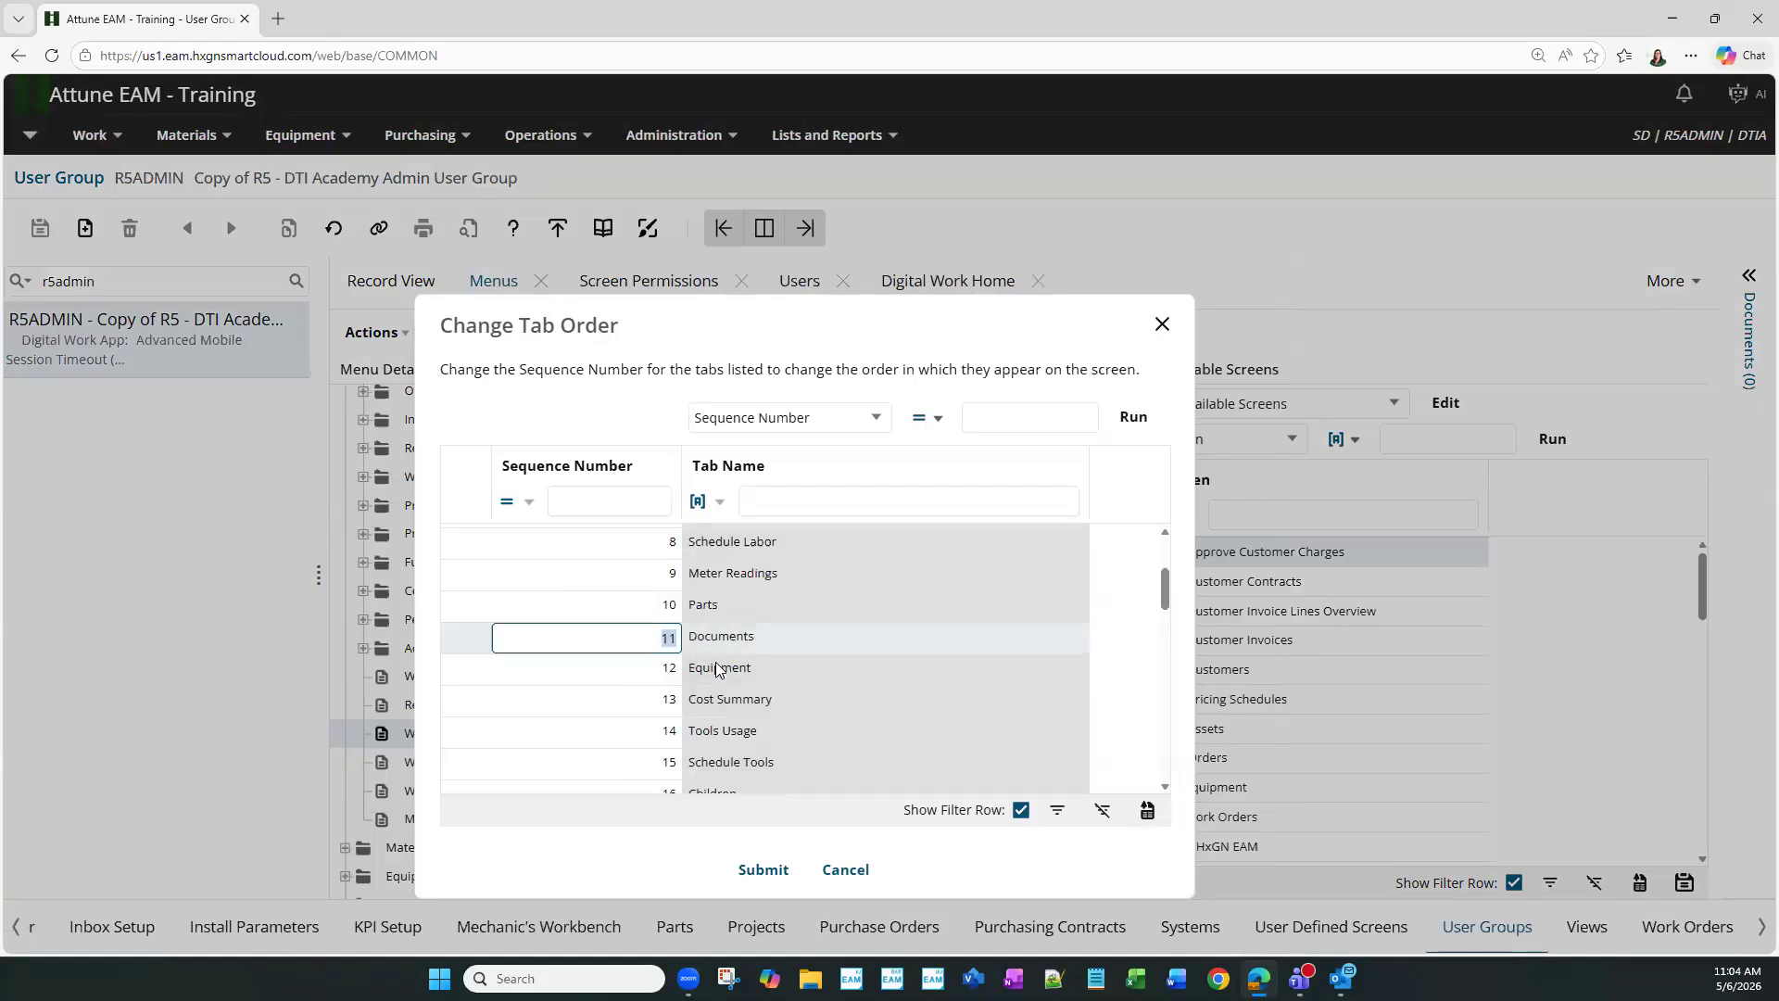
scroll(716, 669, up, 3)
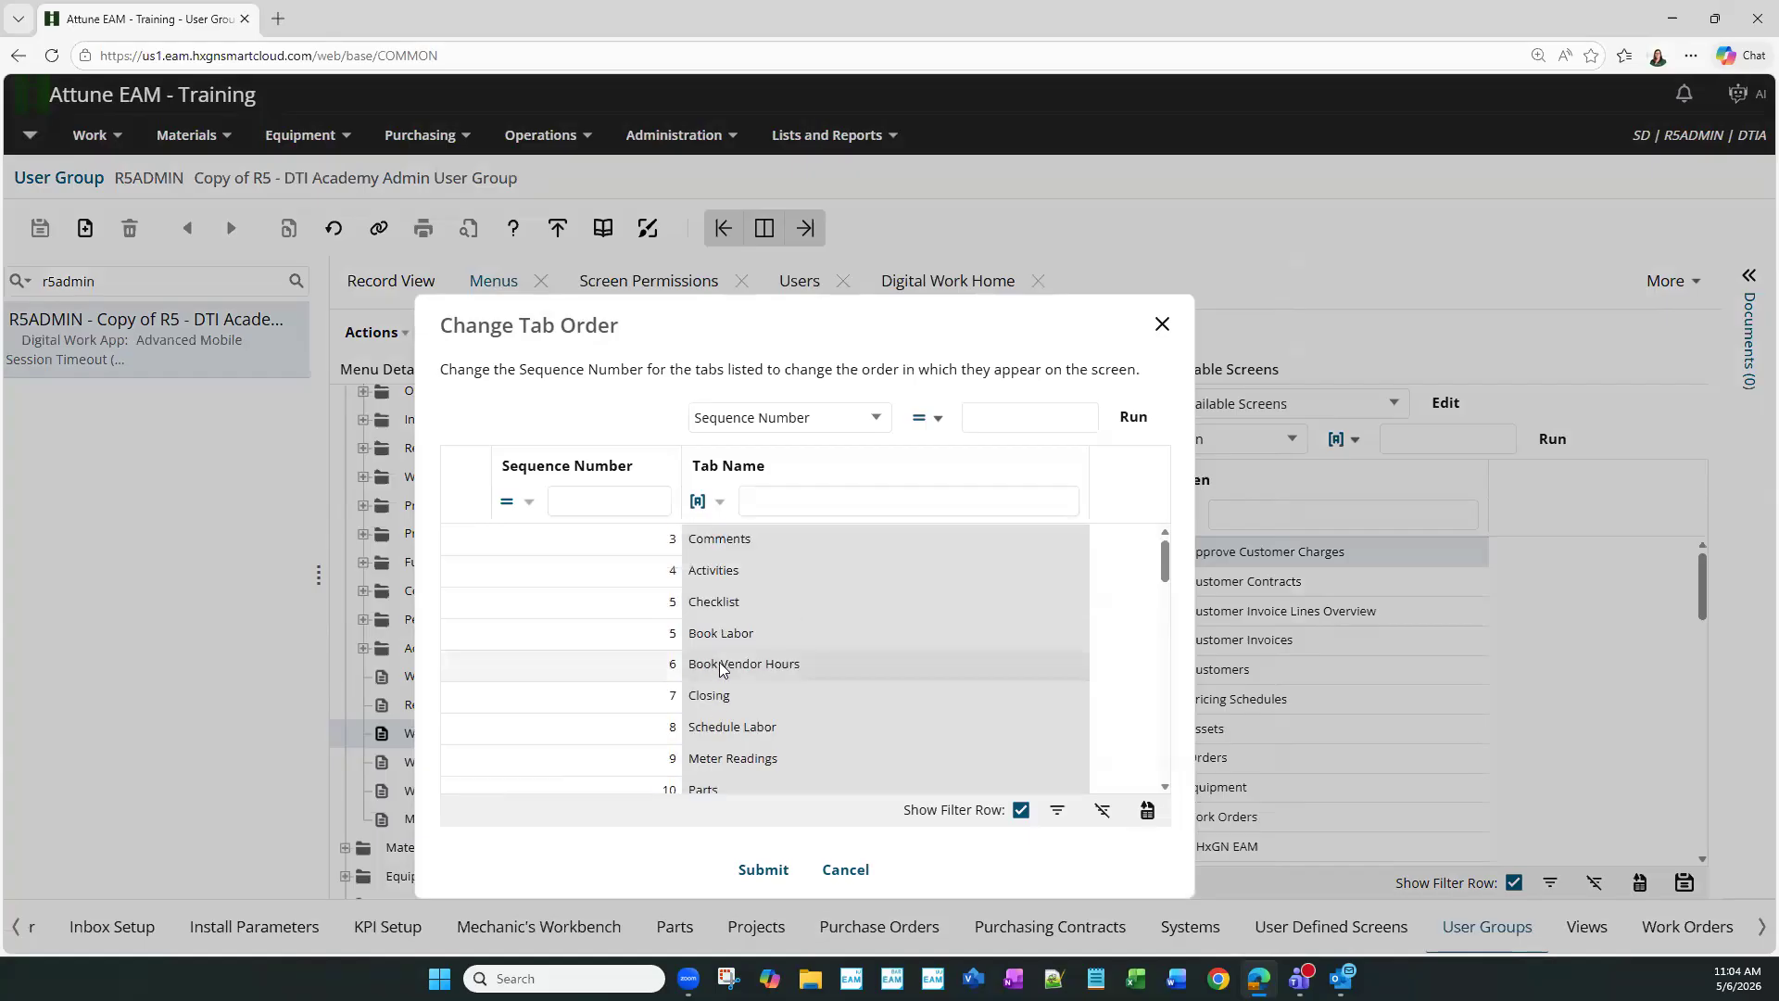
scroll(713, 672, down, 3)
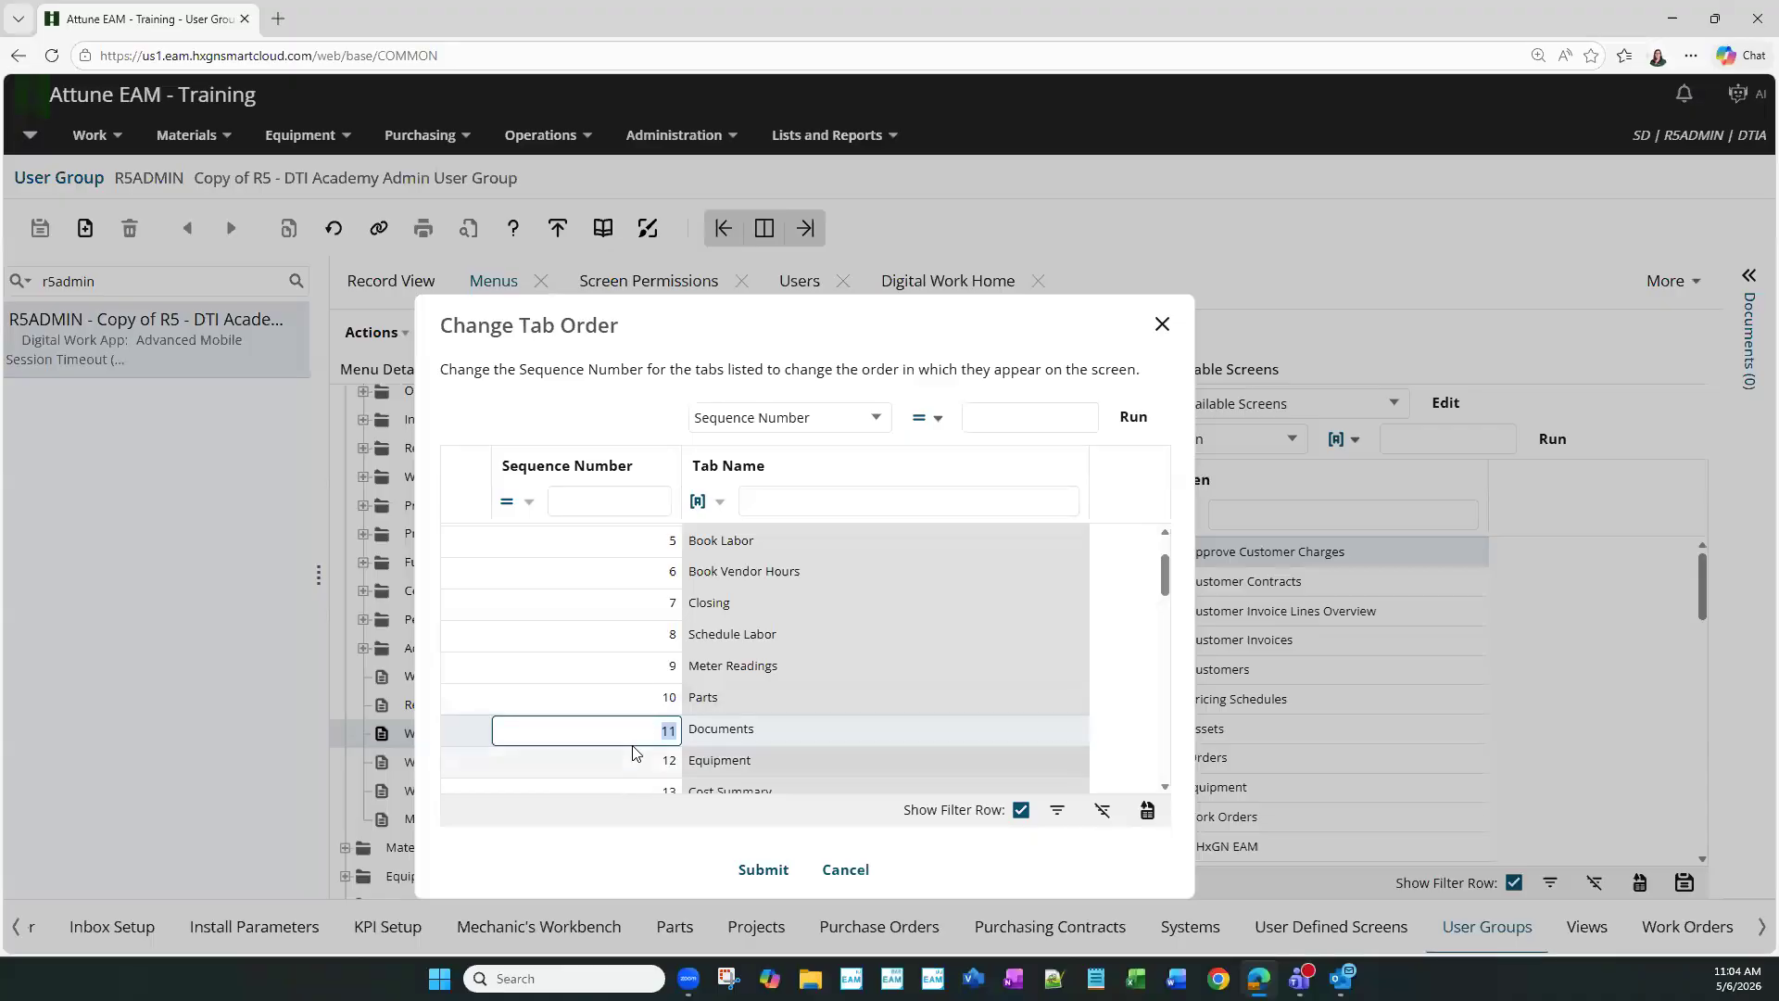
scroll(704, 713, up, 3)
scroll(720, 699, down, 3)
scroll(721, 699, up, 3)
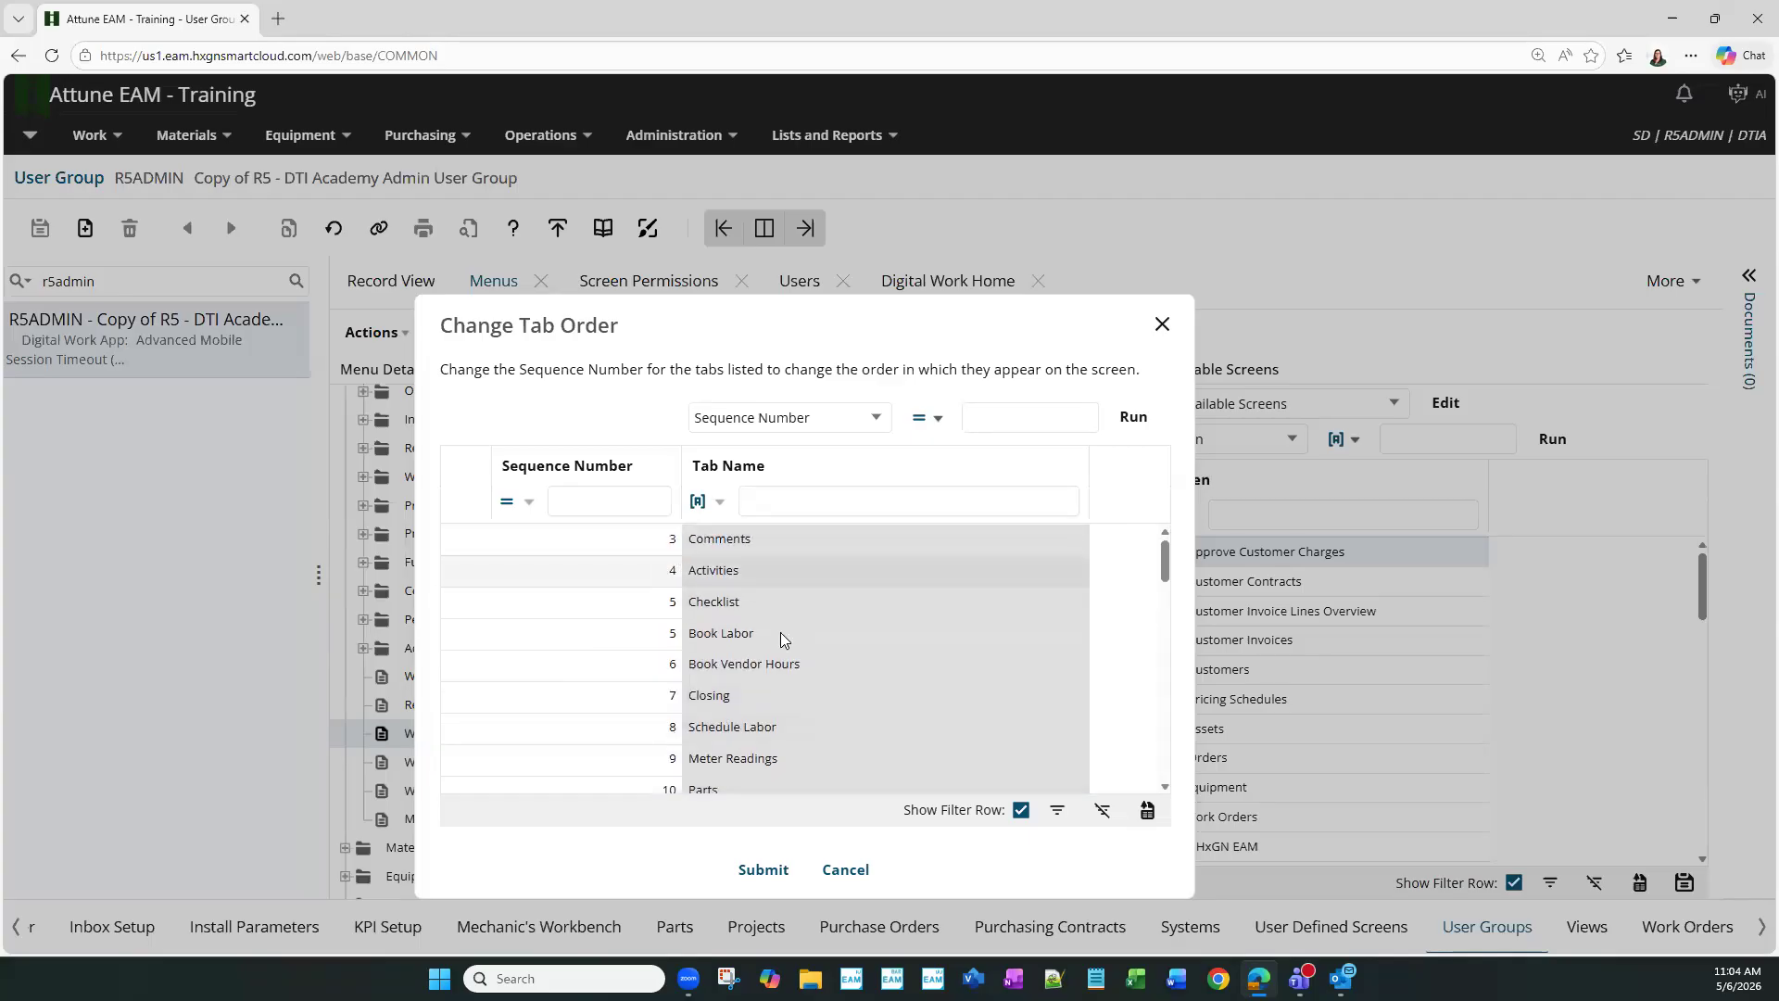
scroll(722, 704, down, 3)
scroll(637, 758, down, 1)
- Renumber tabs: Documents 4, Parts 11, Meter Readings 10, Schedule Labor 9, Closing 8, Book Vendor Hours 7, Book Labor 6
text(4)
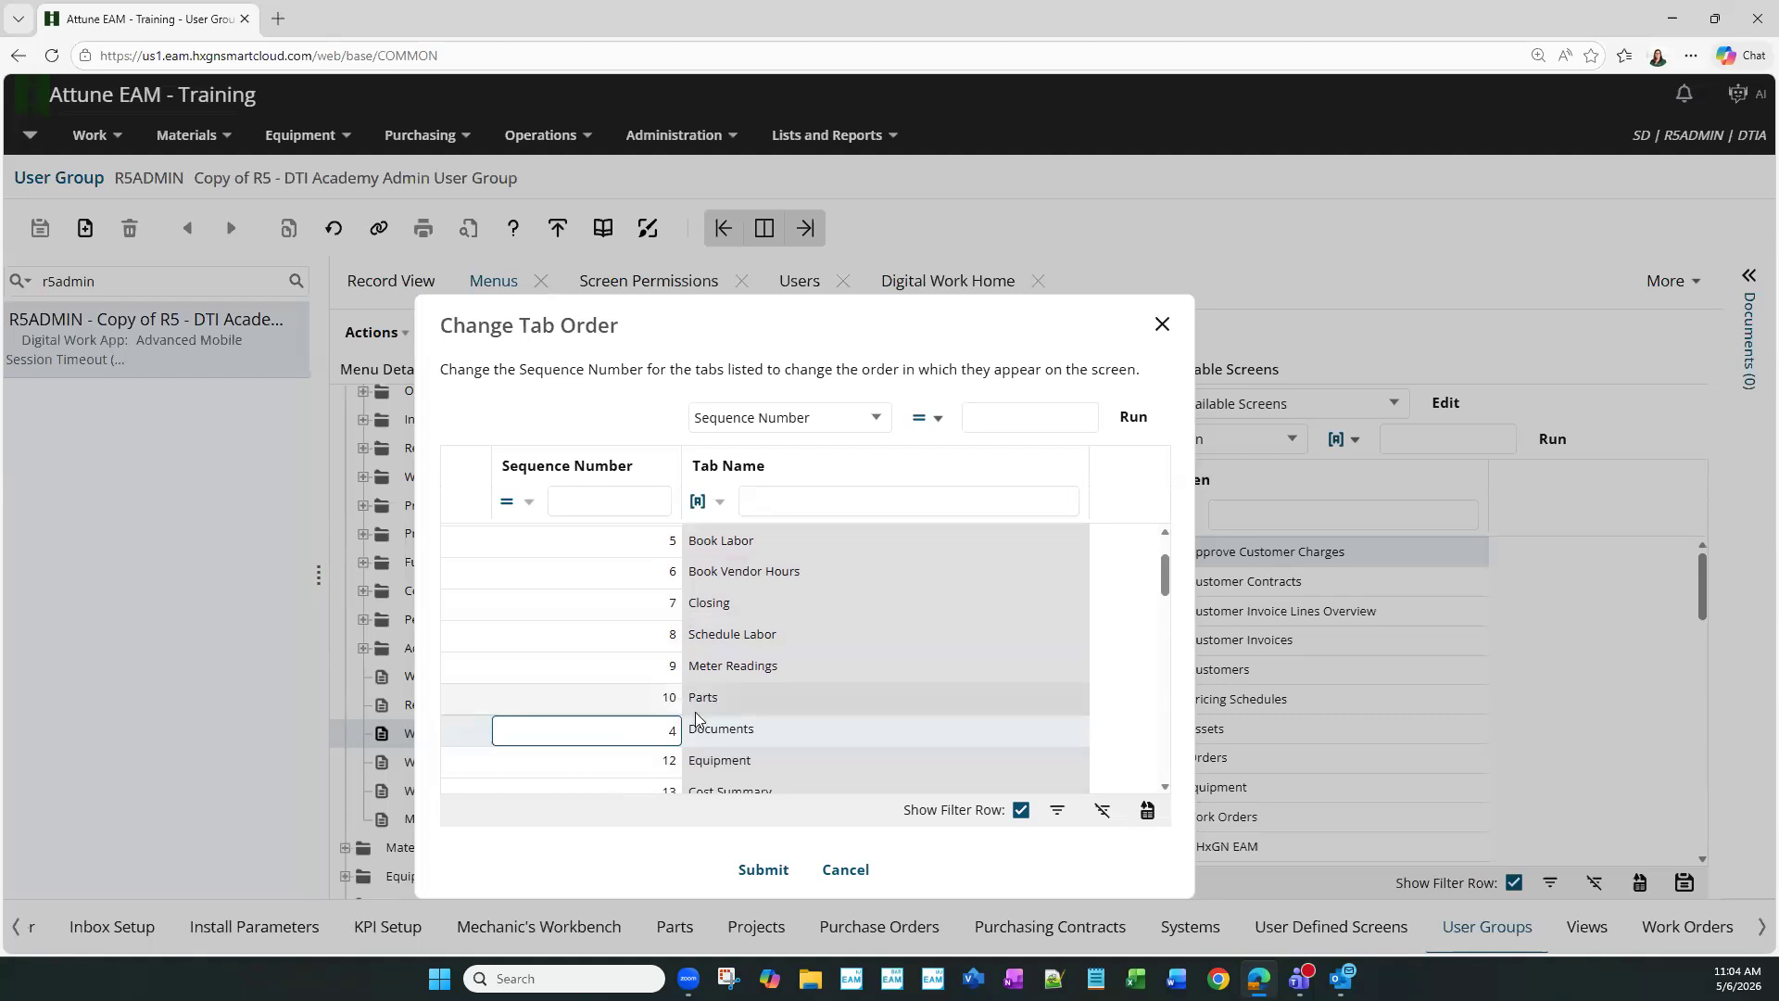
click(697, 710)
text(11)
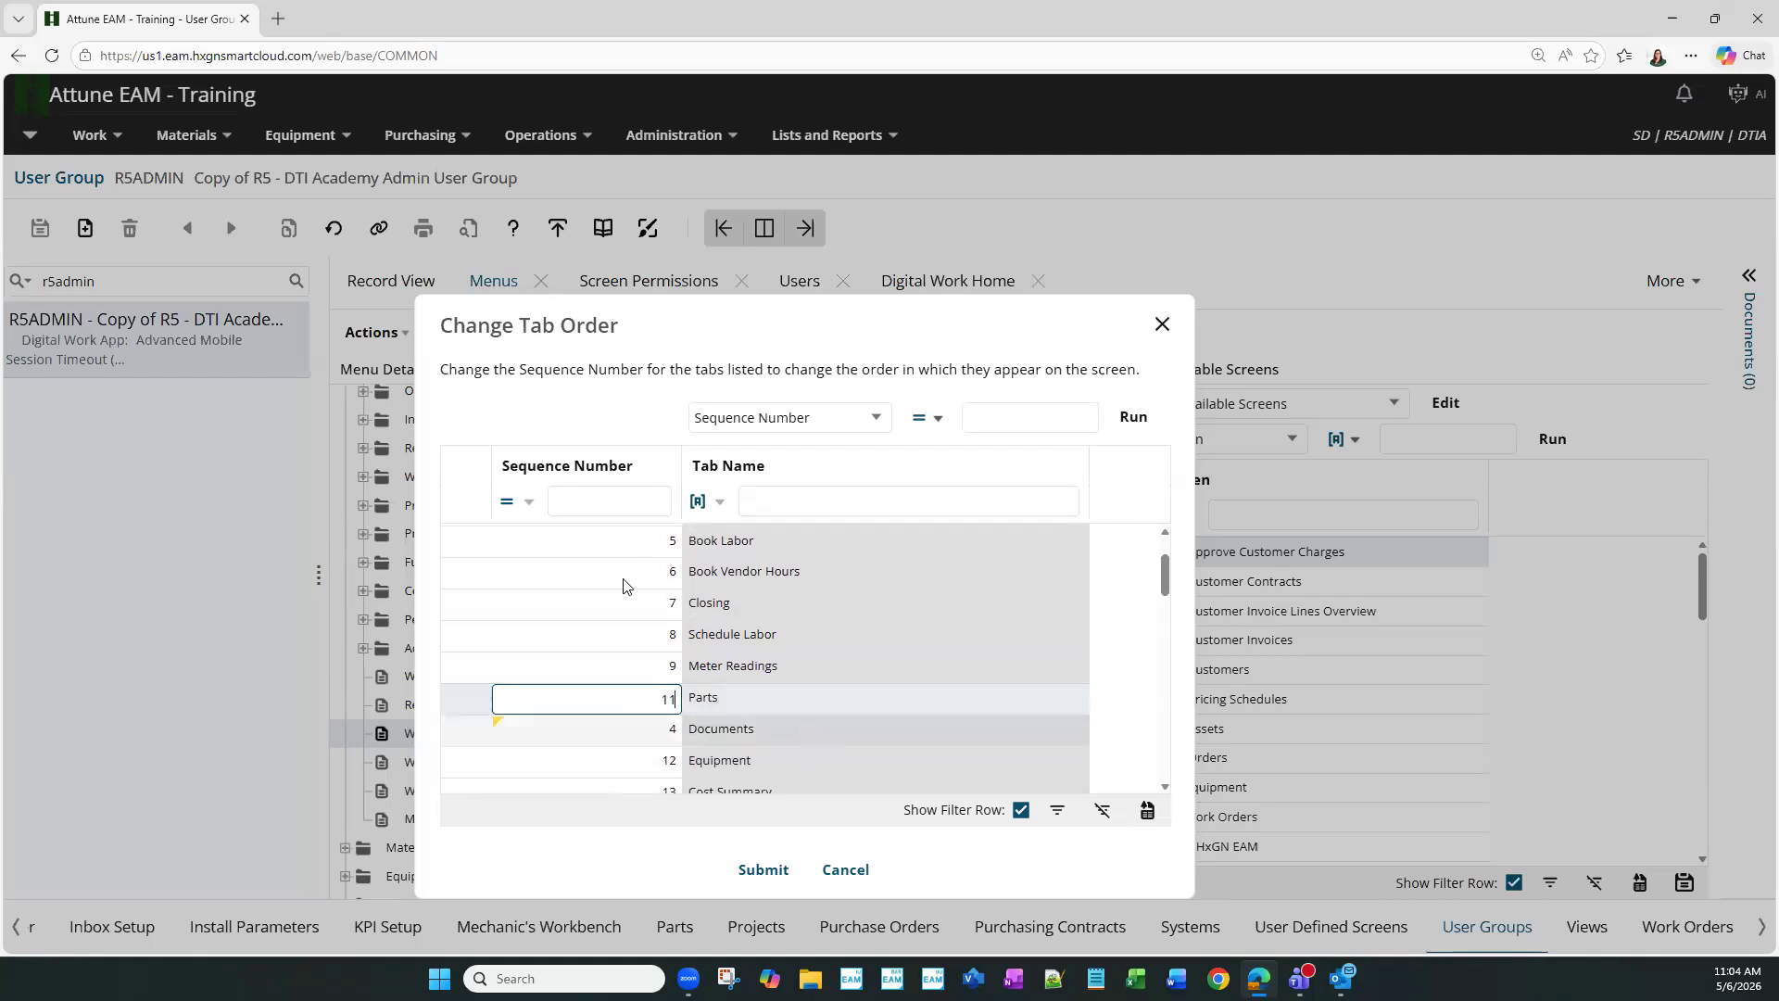
click(672, 667)
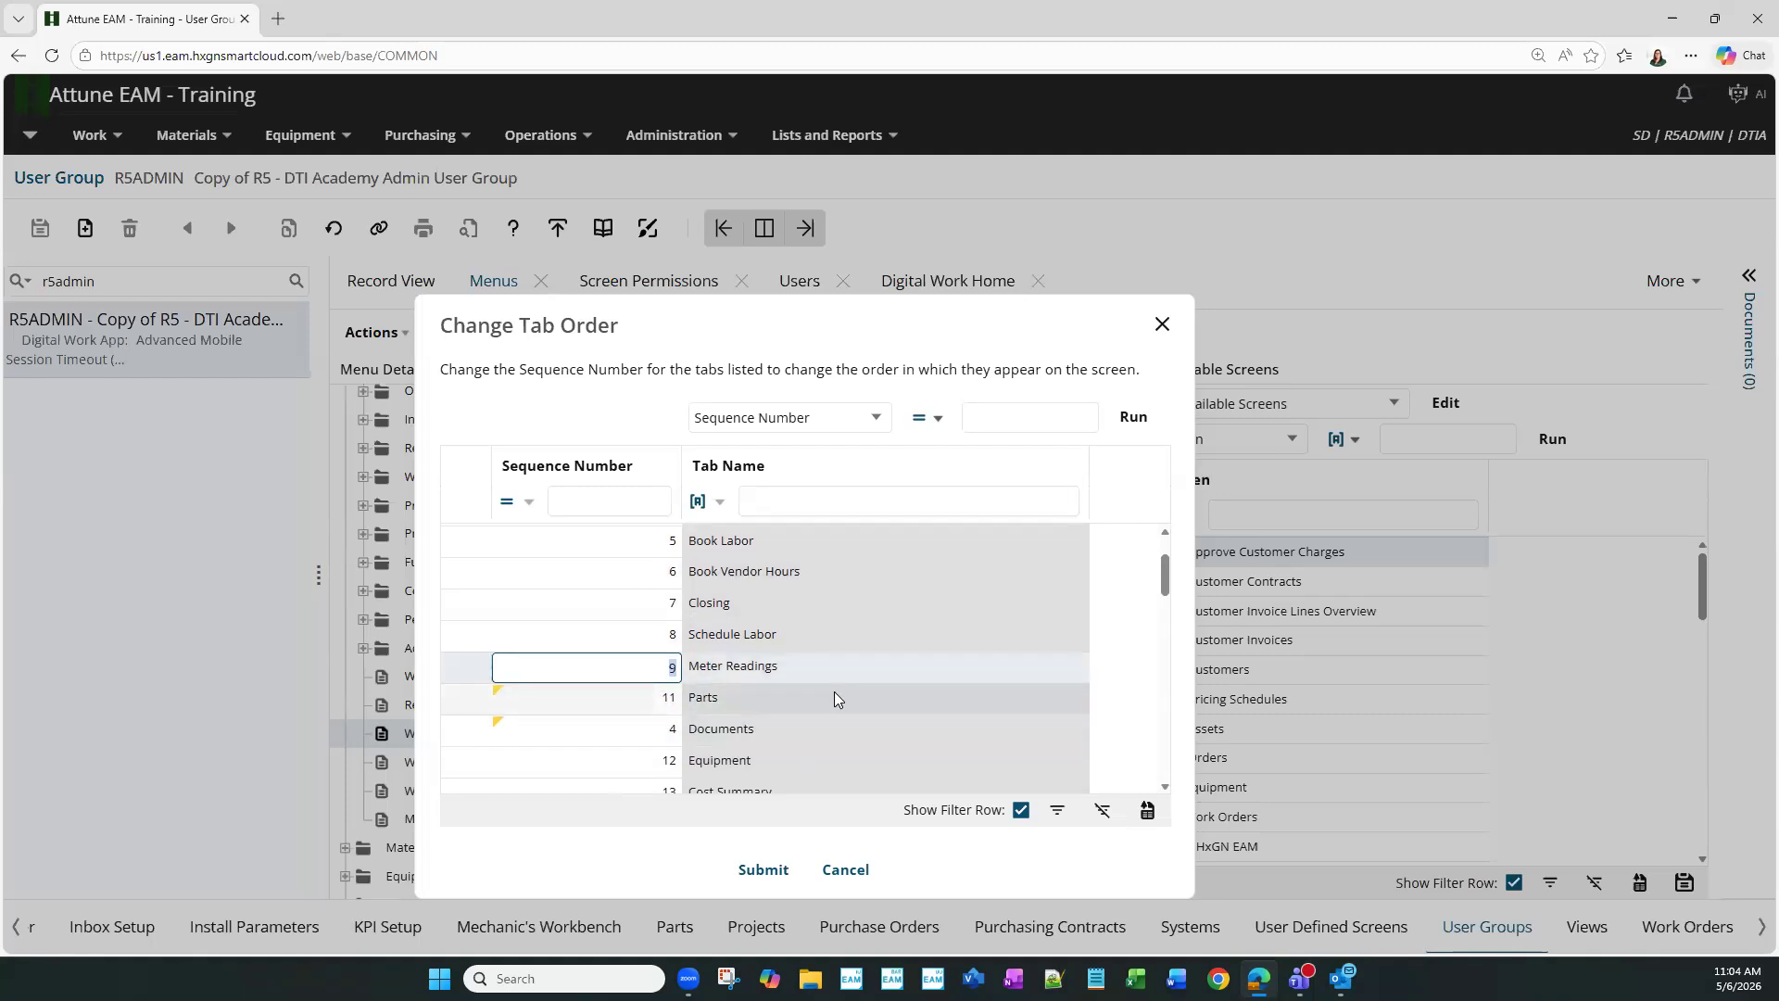
text(10)
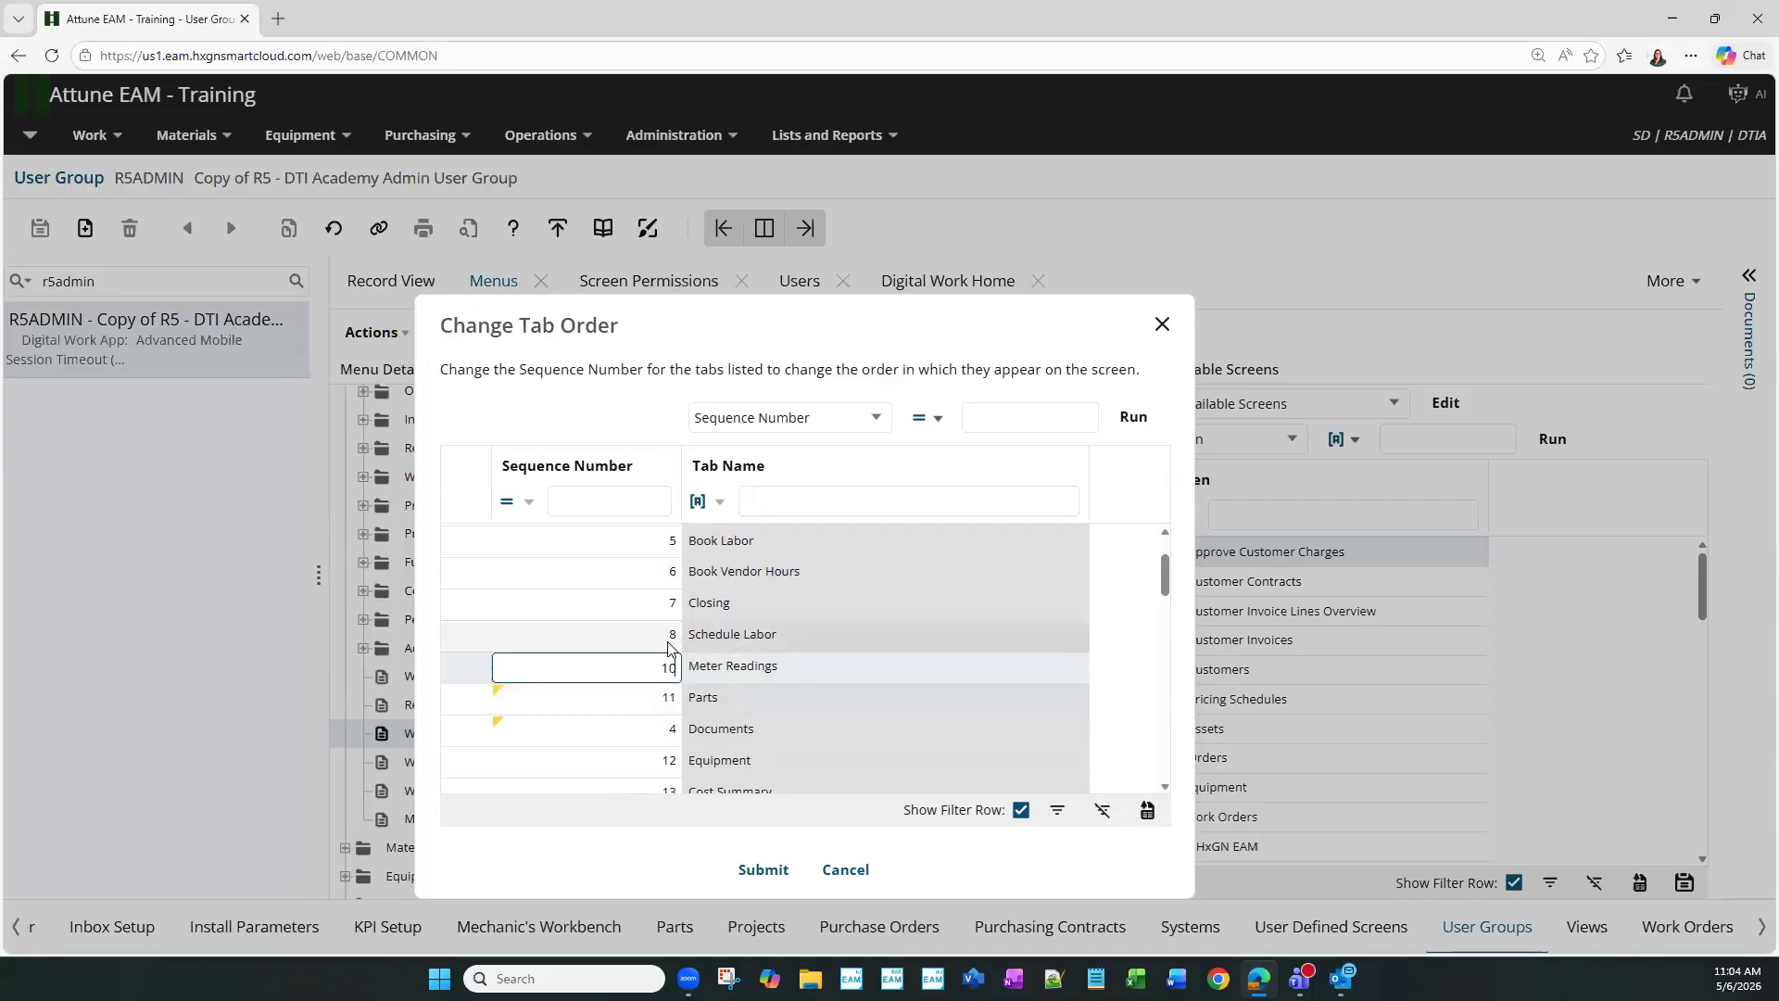
click(667, 643)
text(9)
click(656, 606)
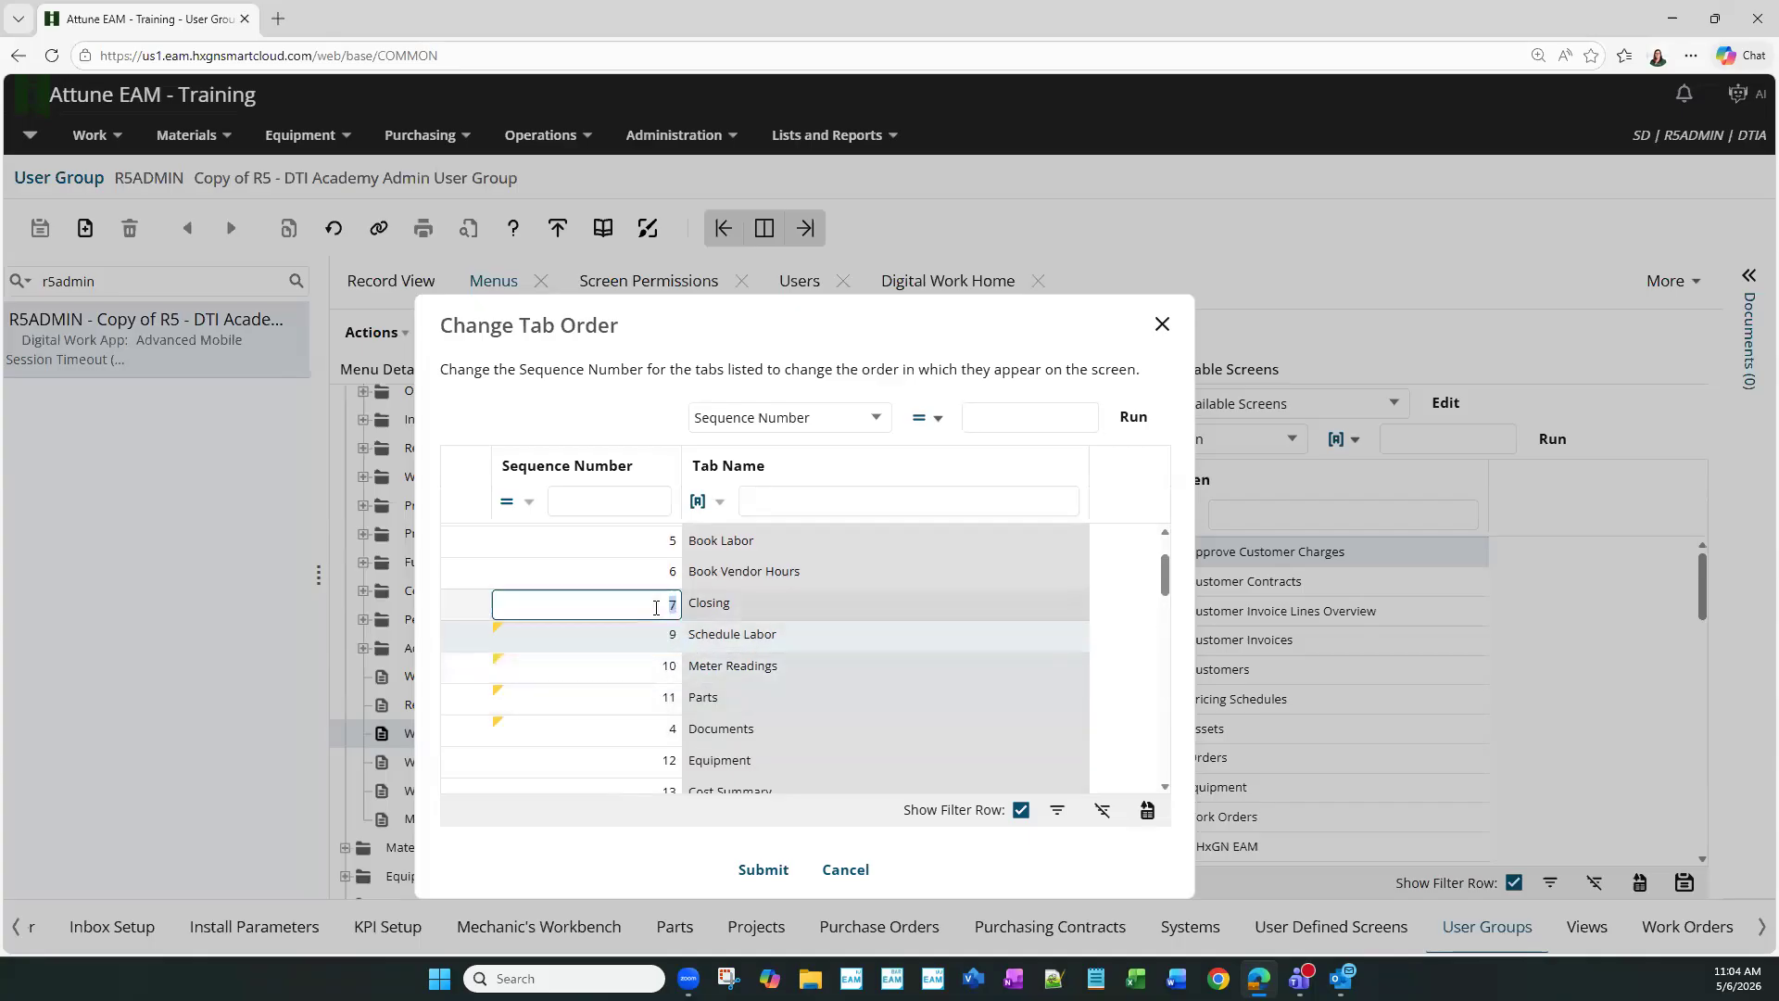
text(8)
click(654, 576)
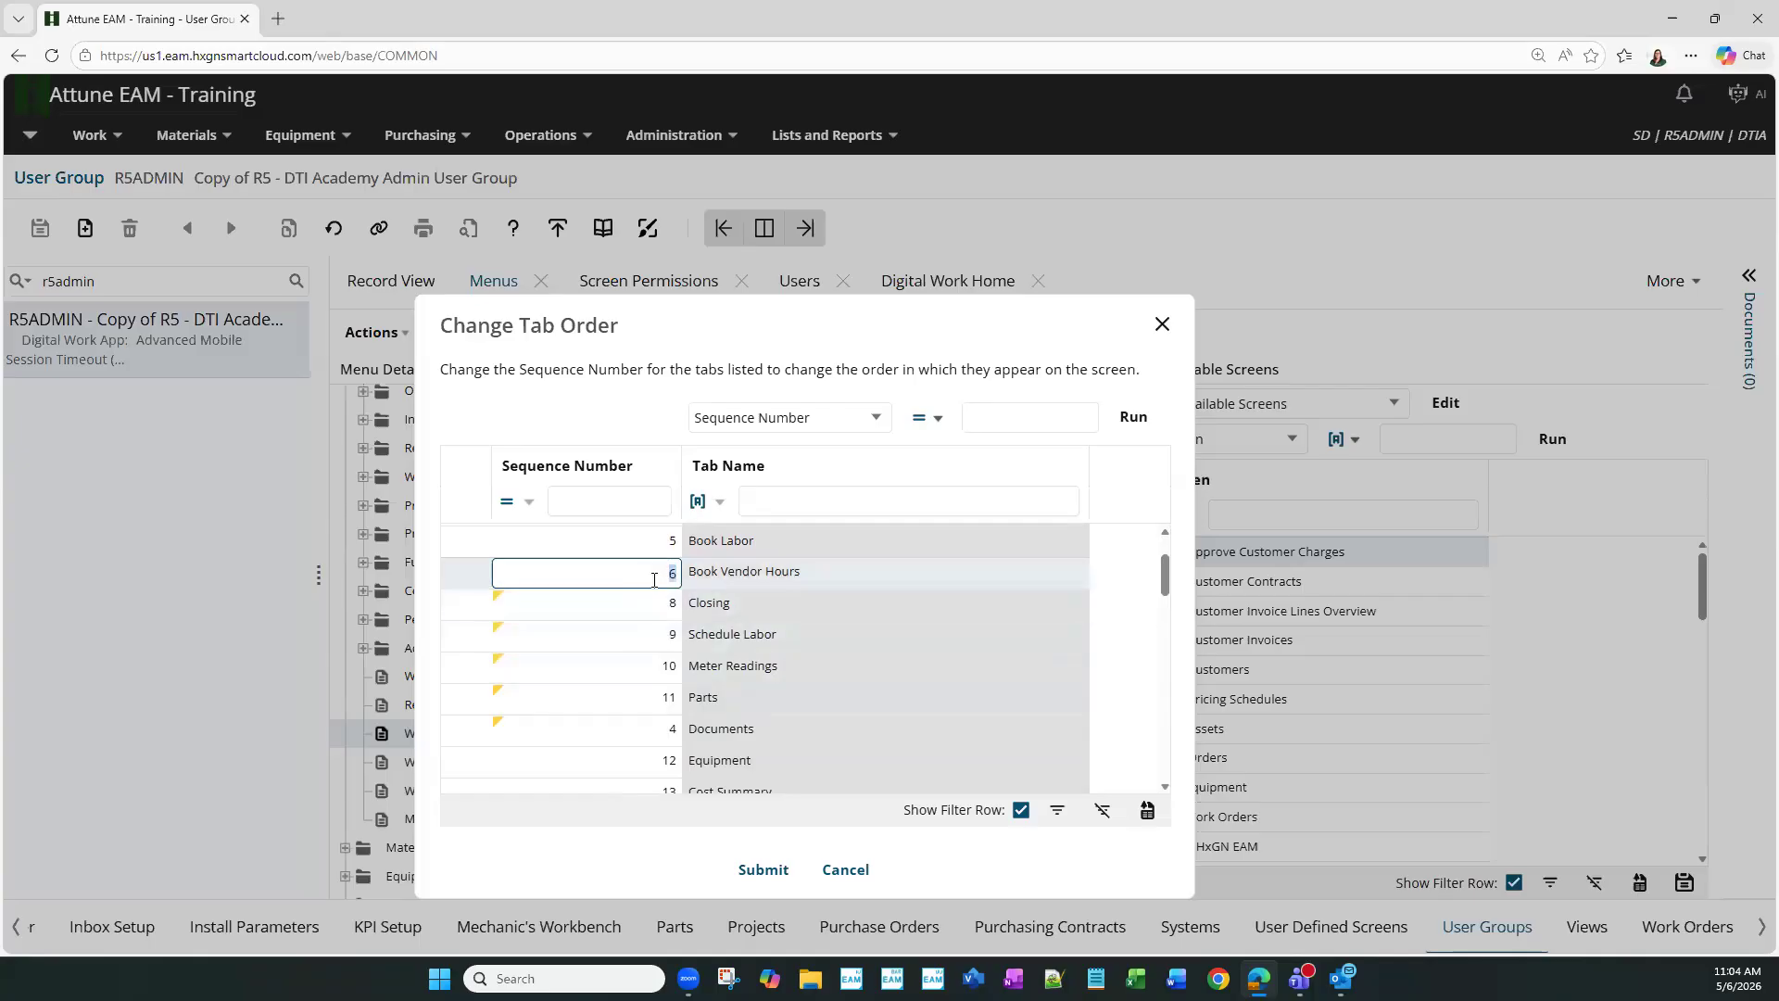
text(7)
click(659, 544)
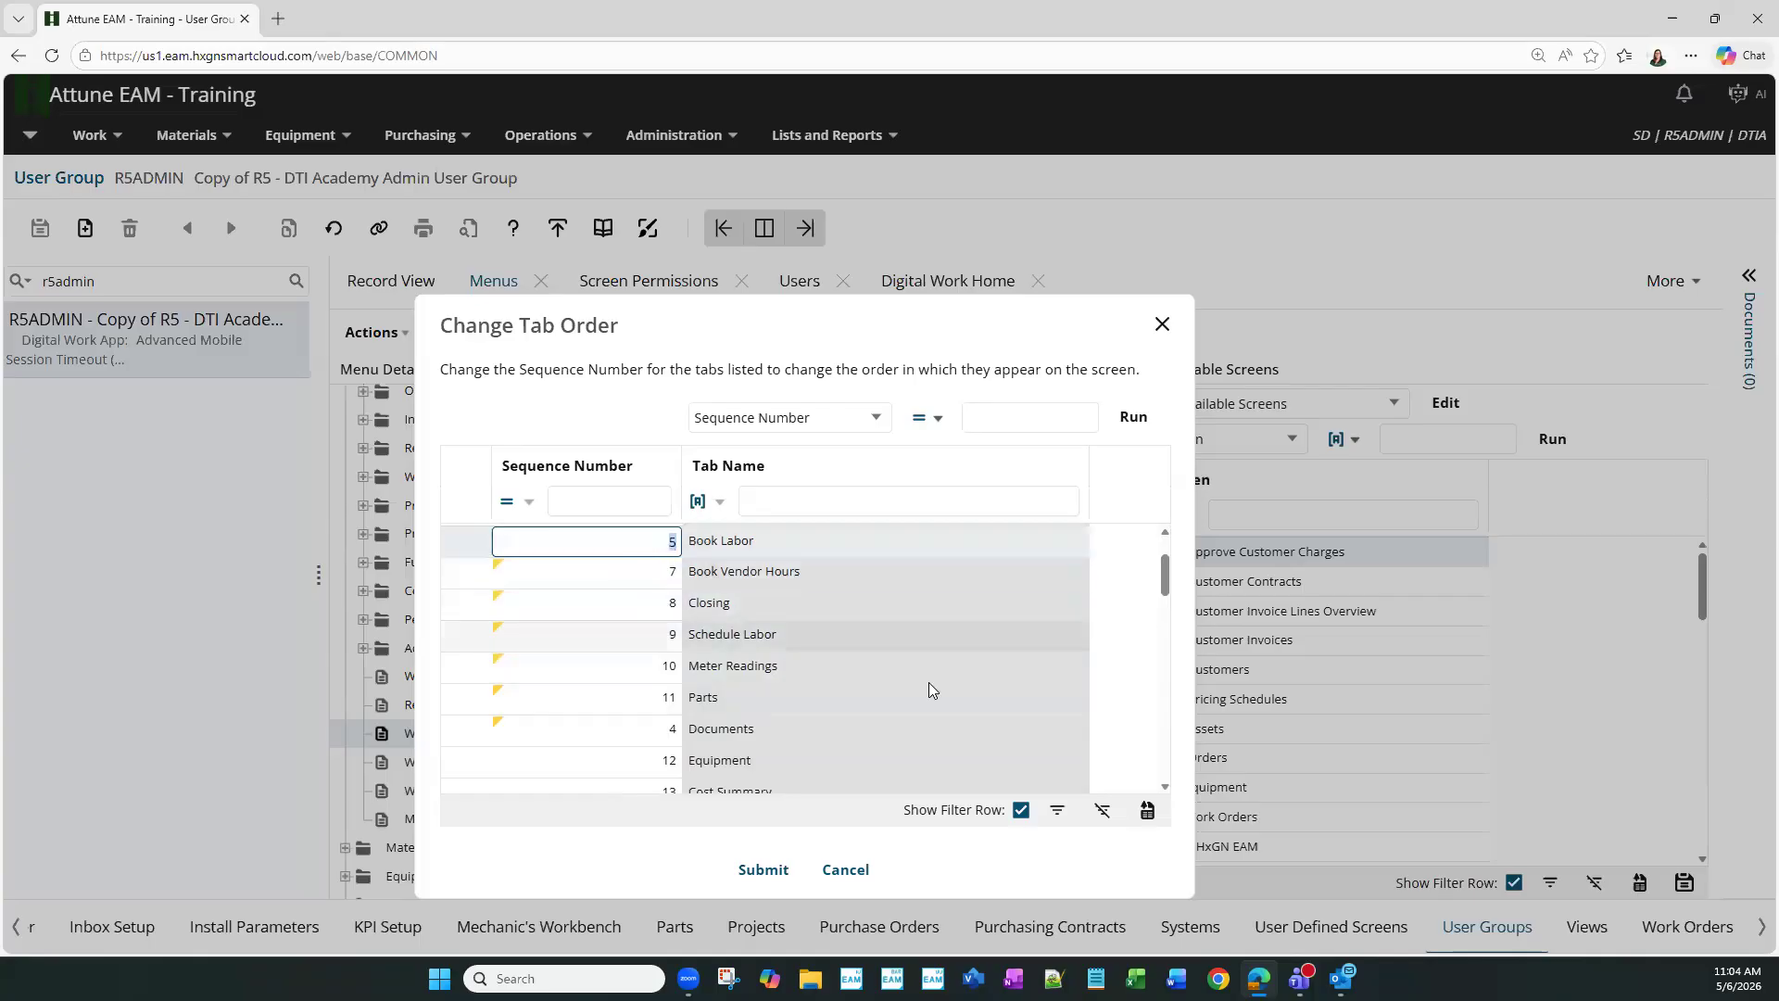
text(6)
- Check the Checklist sequence, then submit the new tab order and close the dialog
scroll(721, 673, up, 2)
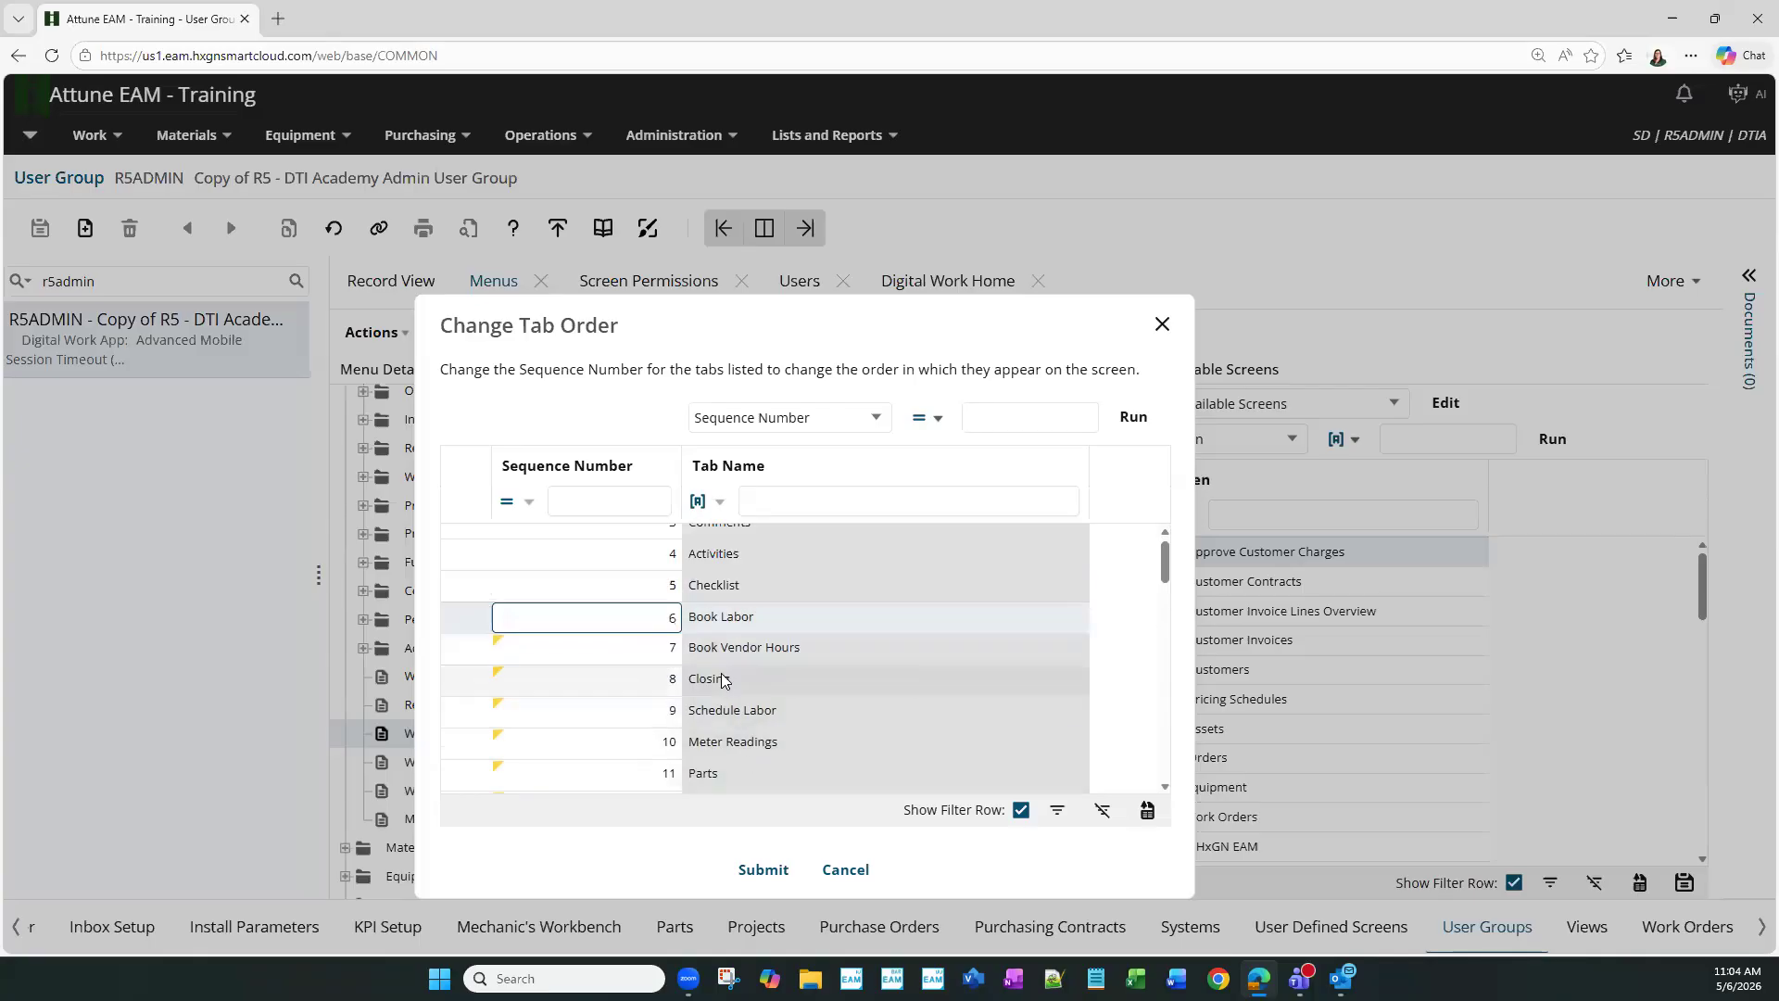
click(670, 603)
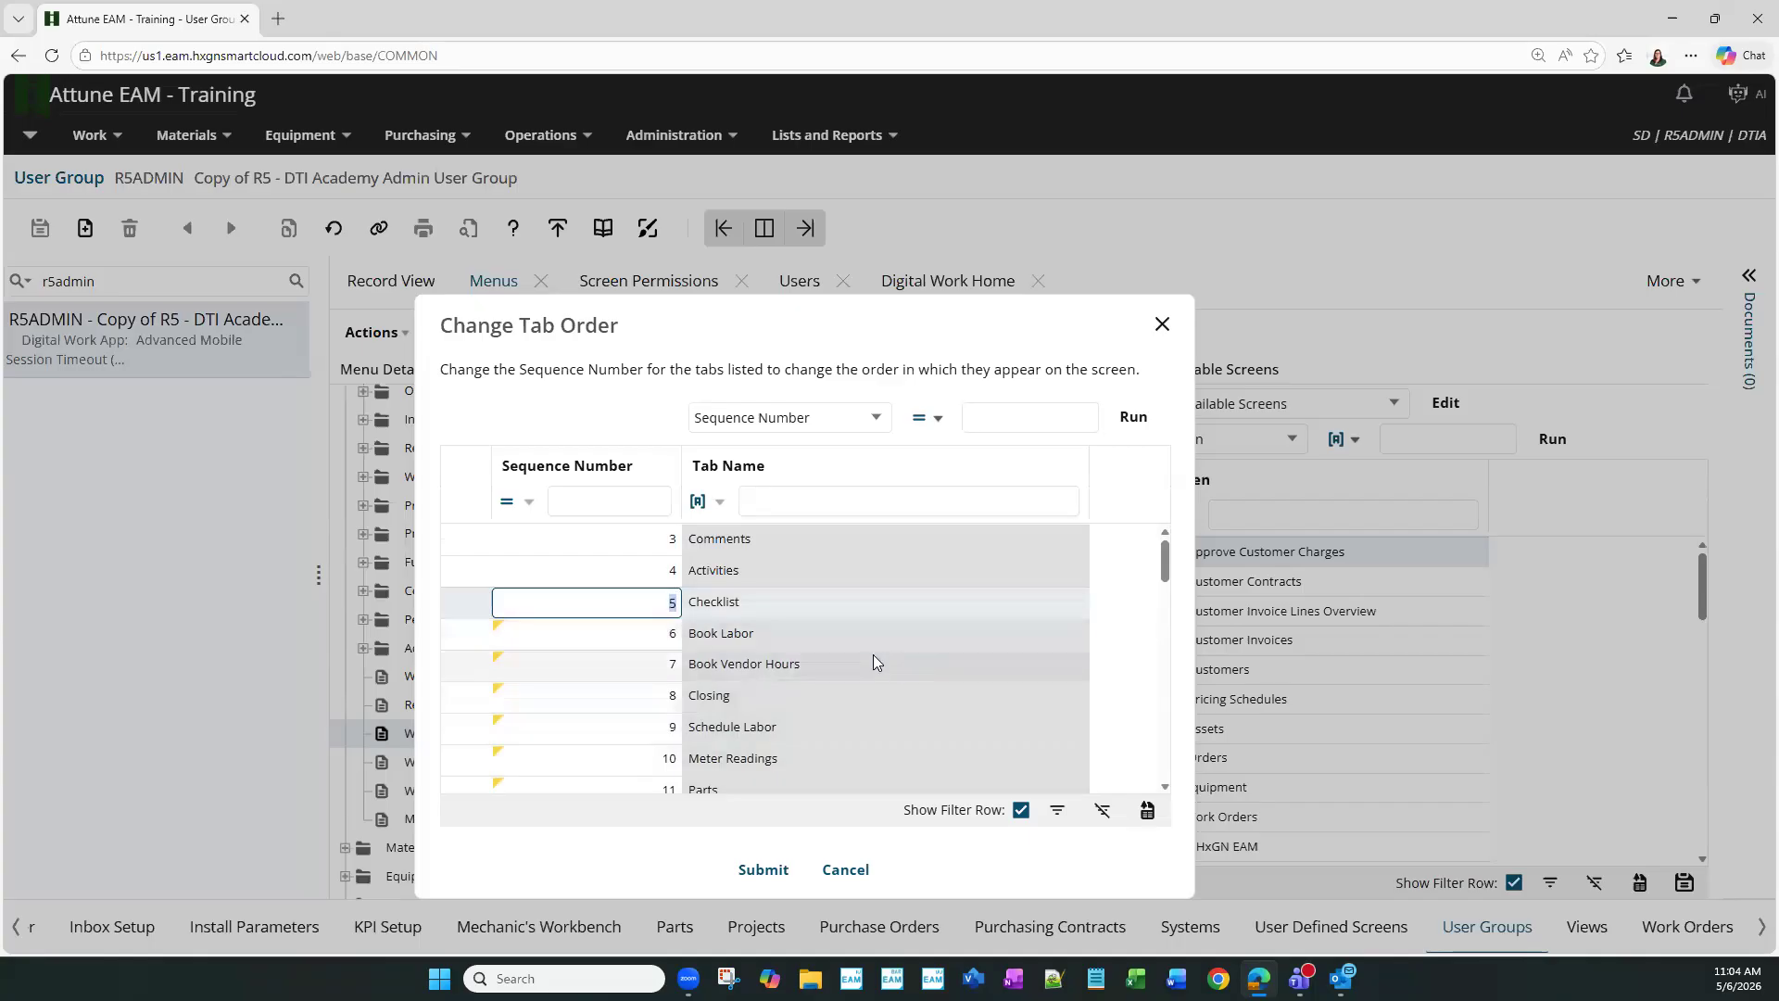
scroll(787, 677, down, 2)
scroll(733, 740, up, 2)
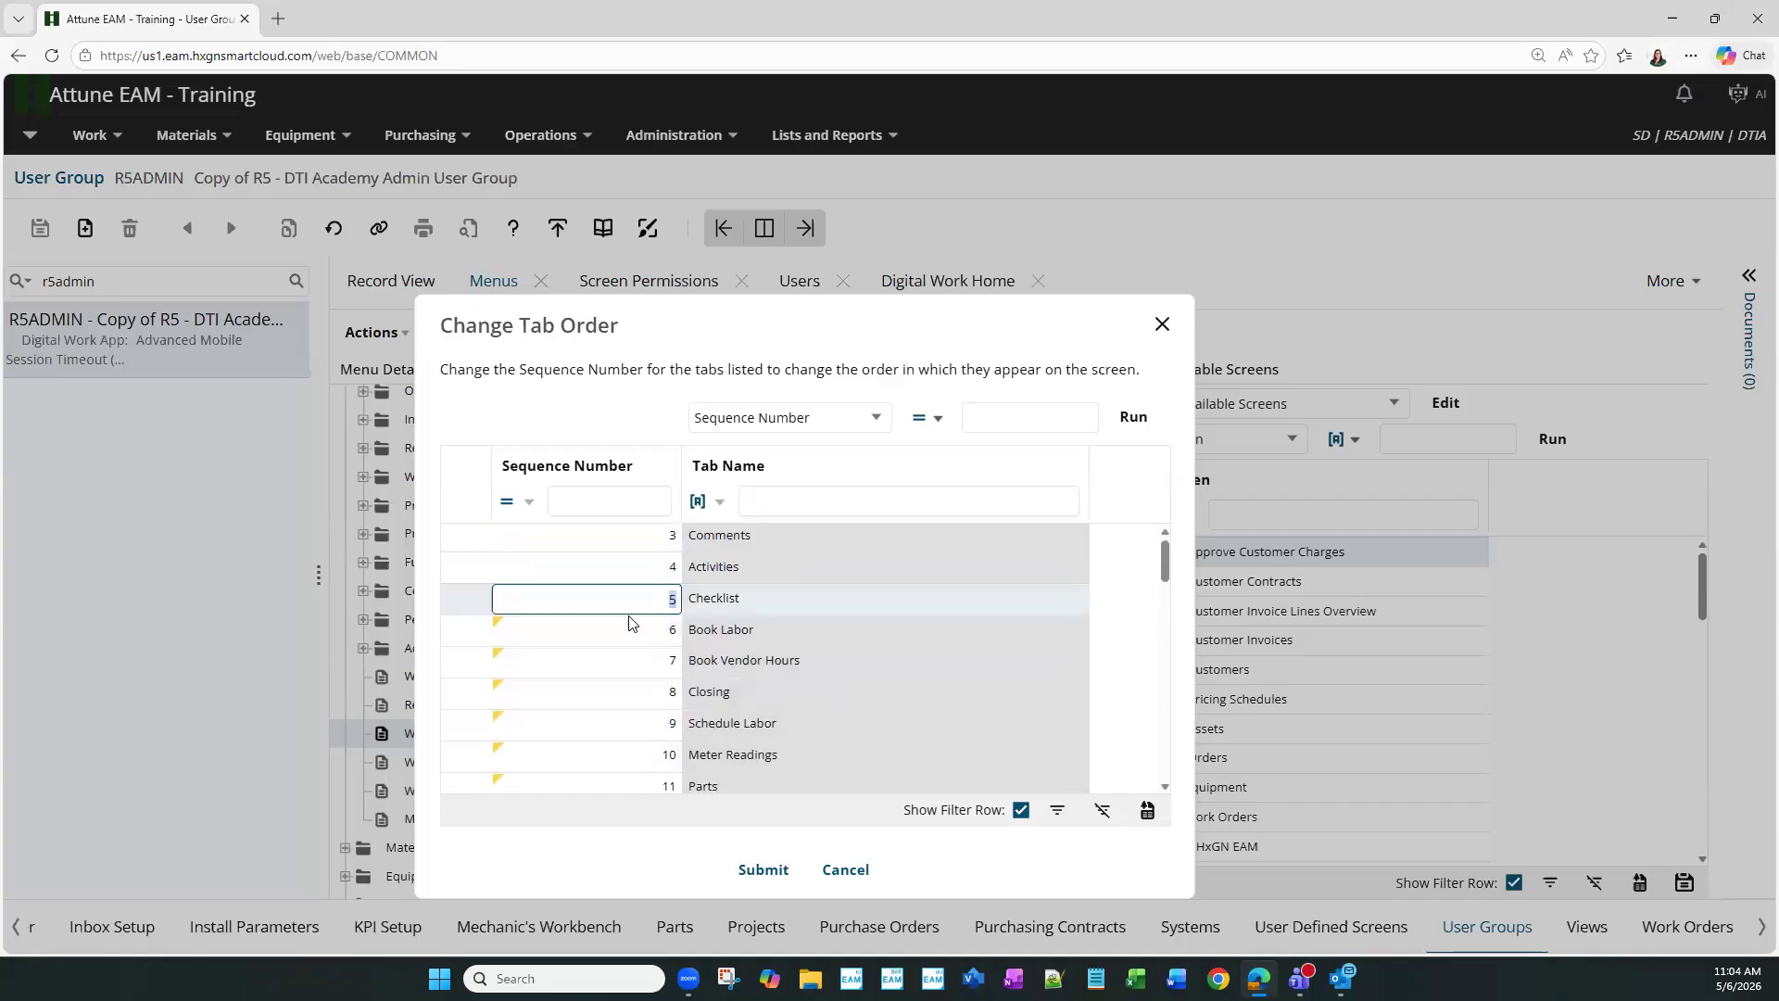
scroll(698, 683, down, 4)
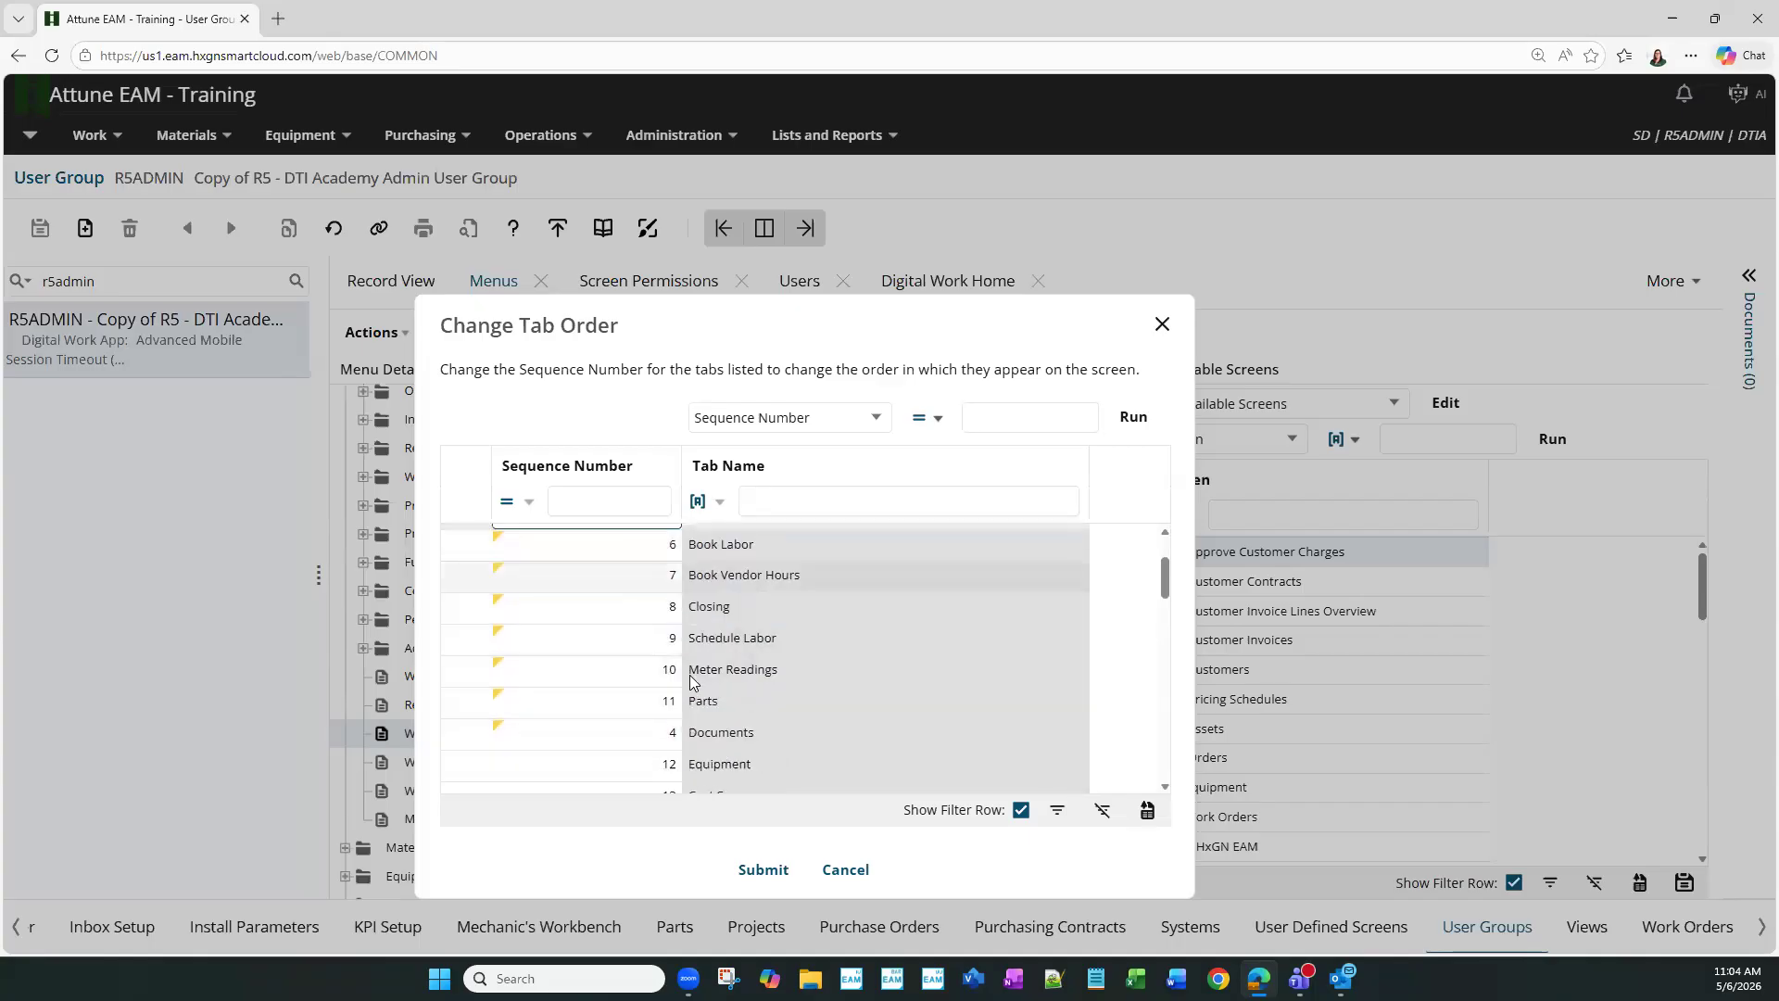
click(762, 870)
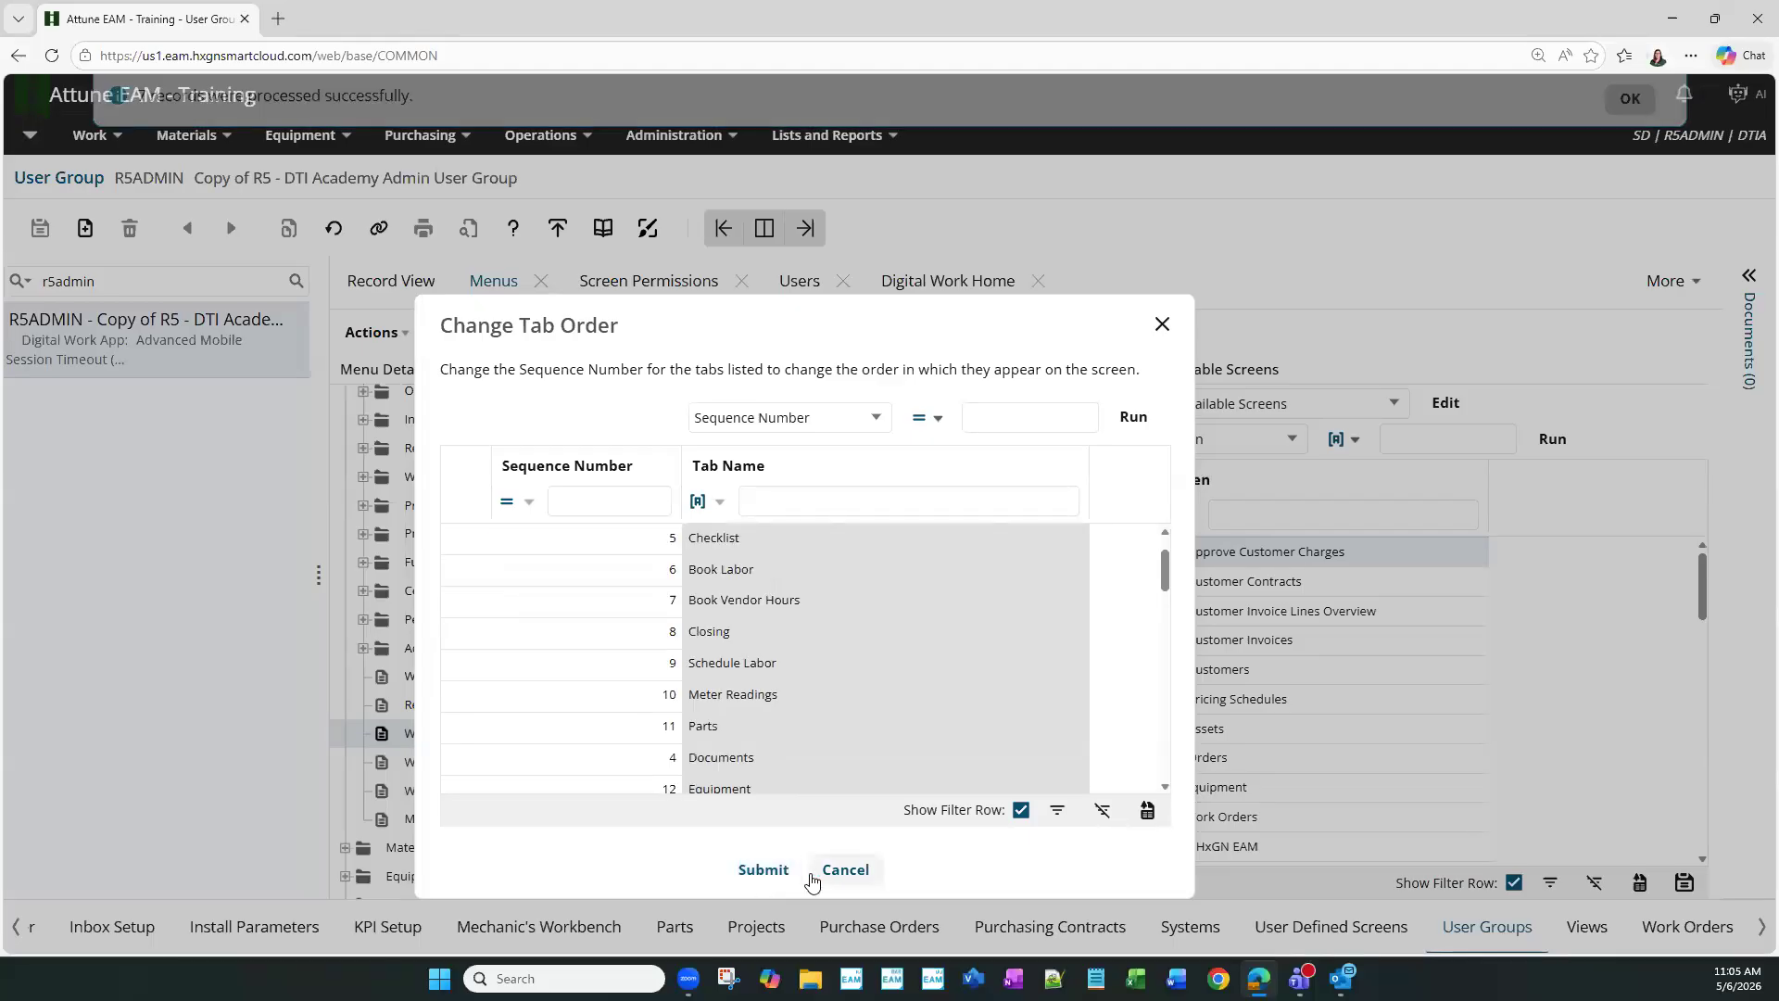
click(841, 871)
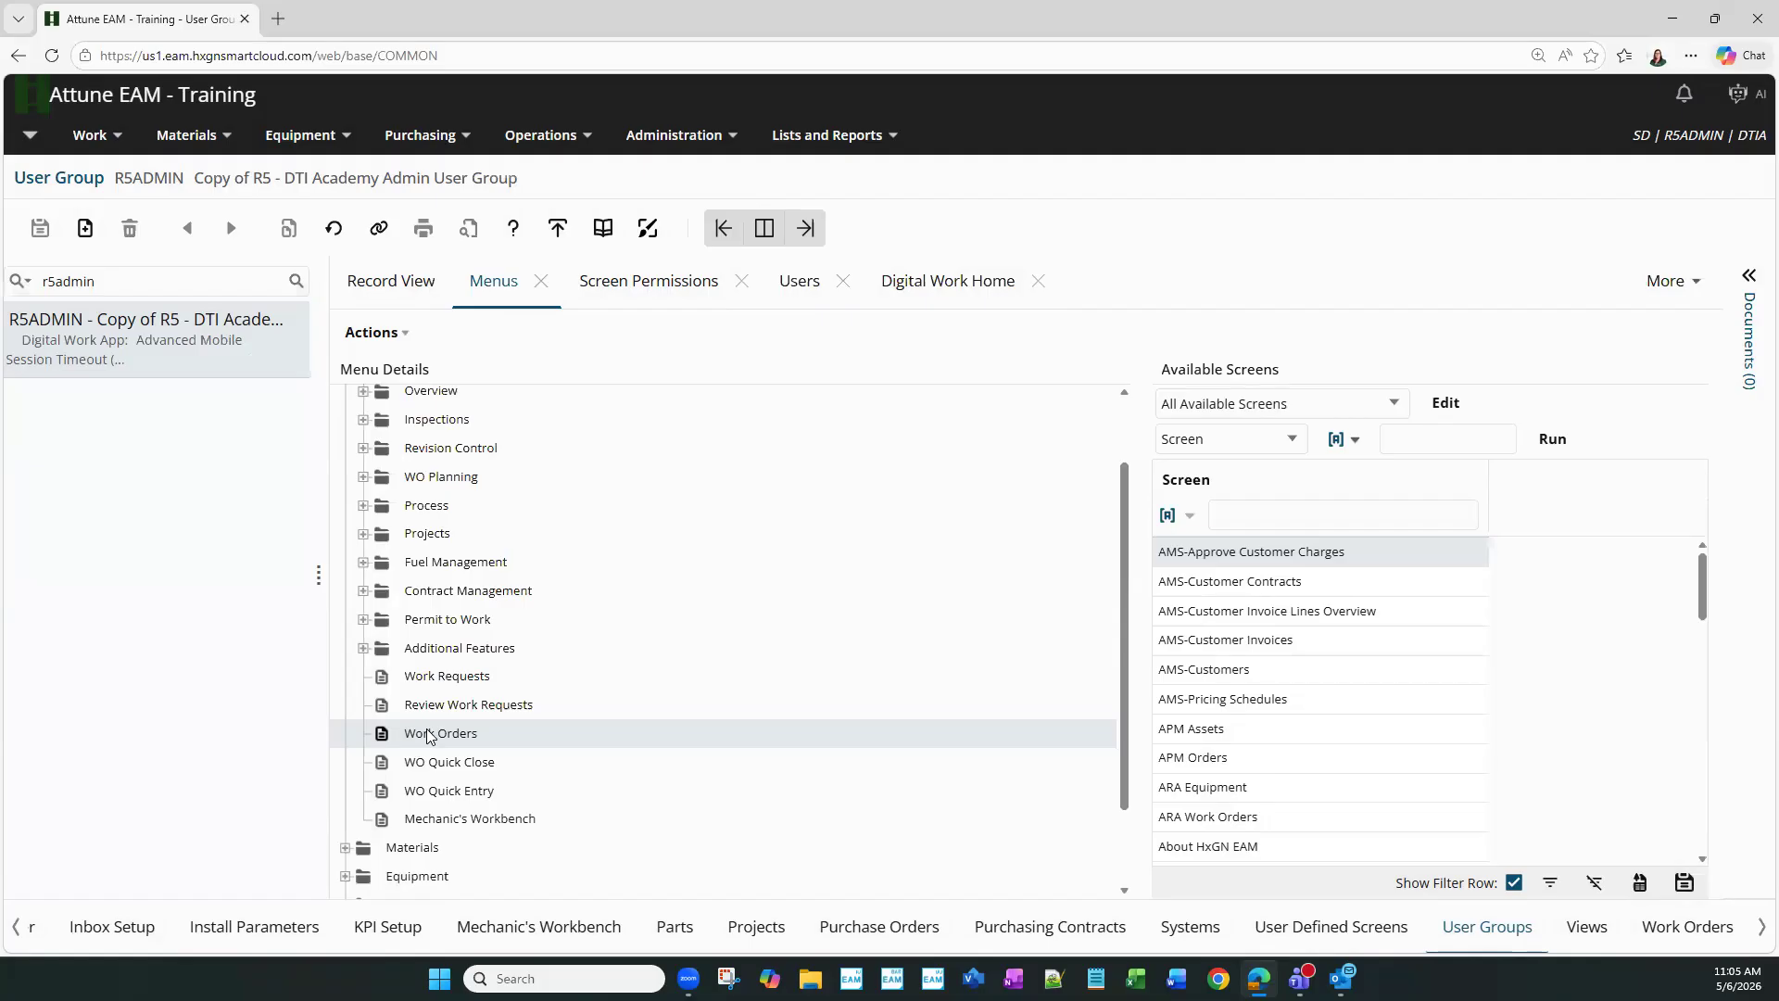
- Open Screen Permissions and load the tab permissions for Work > Work Orders
click(634, 280)
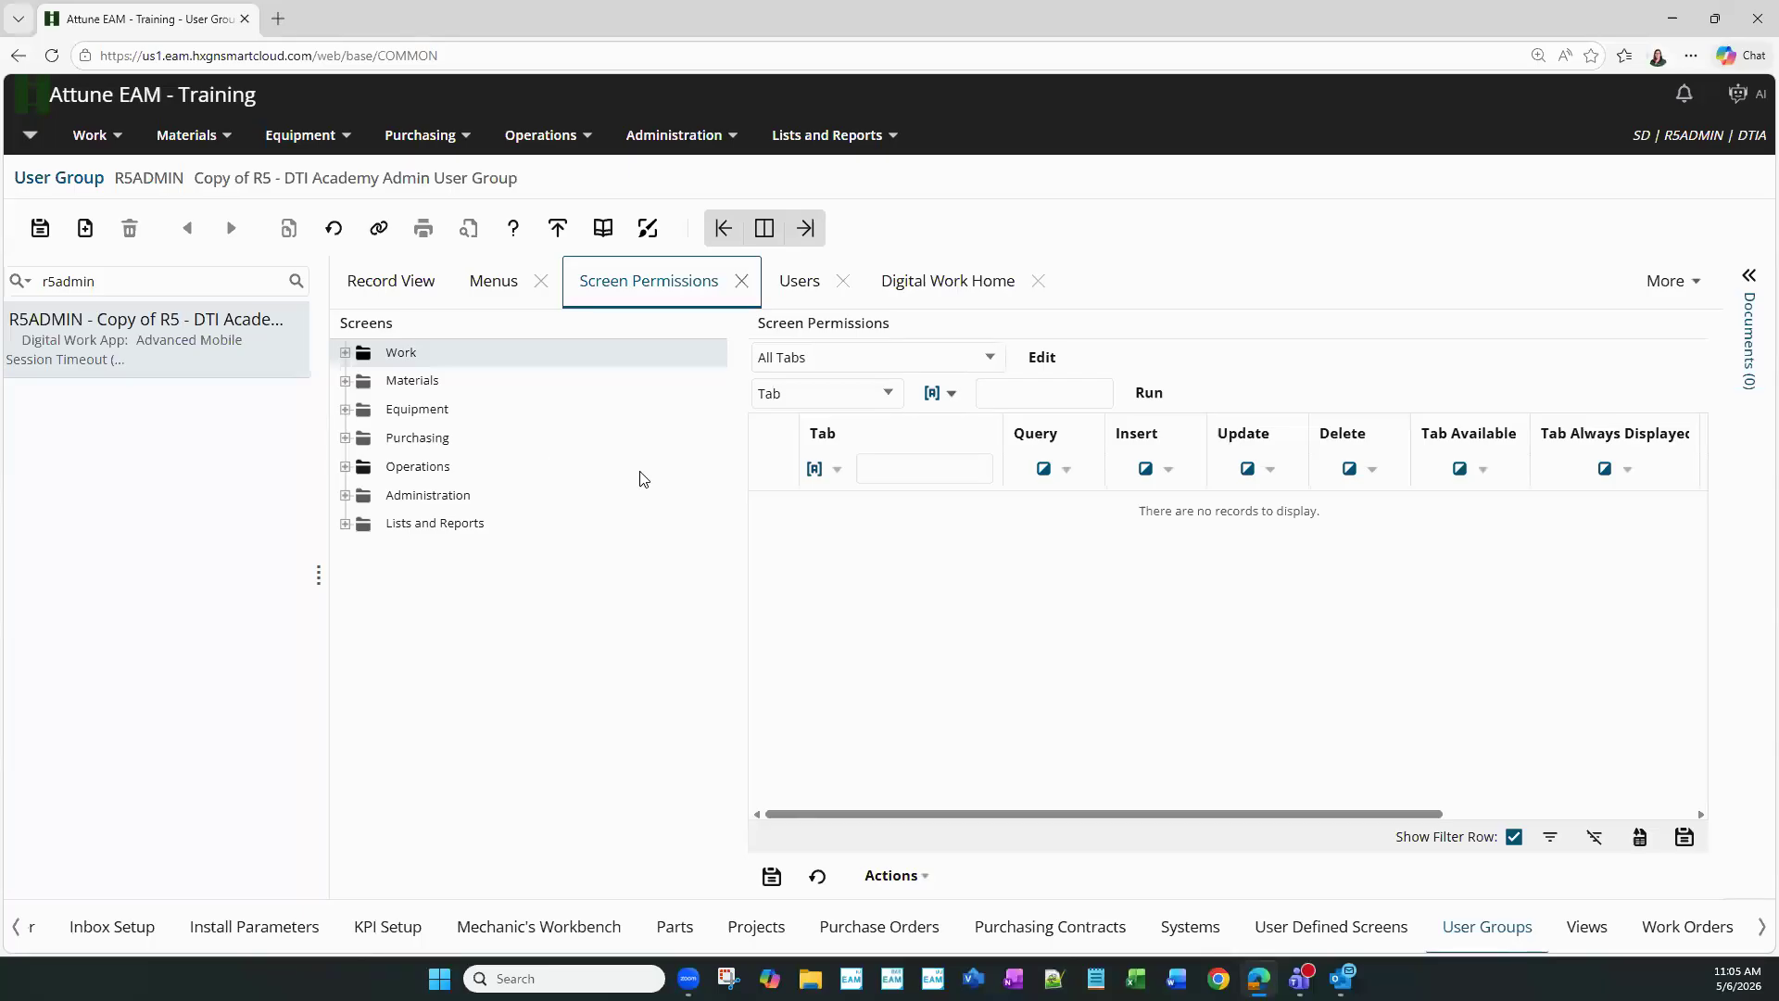
click(341, 354)
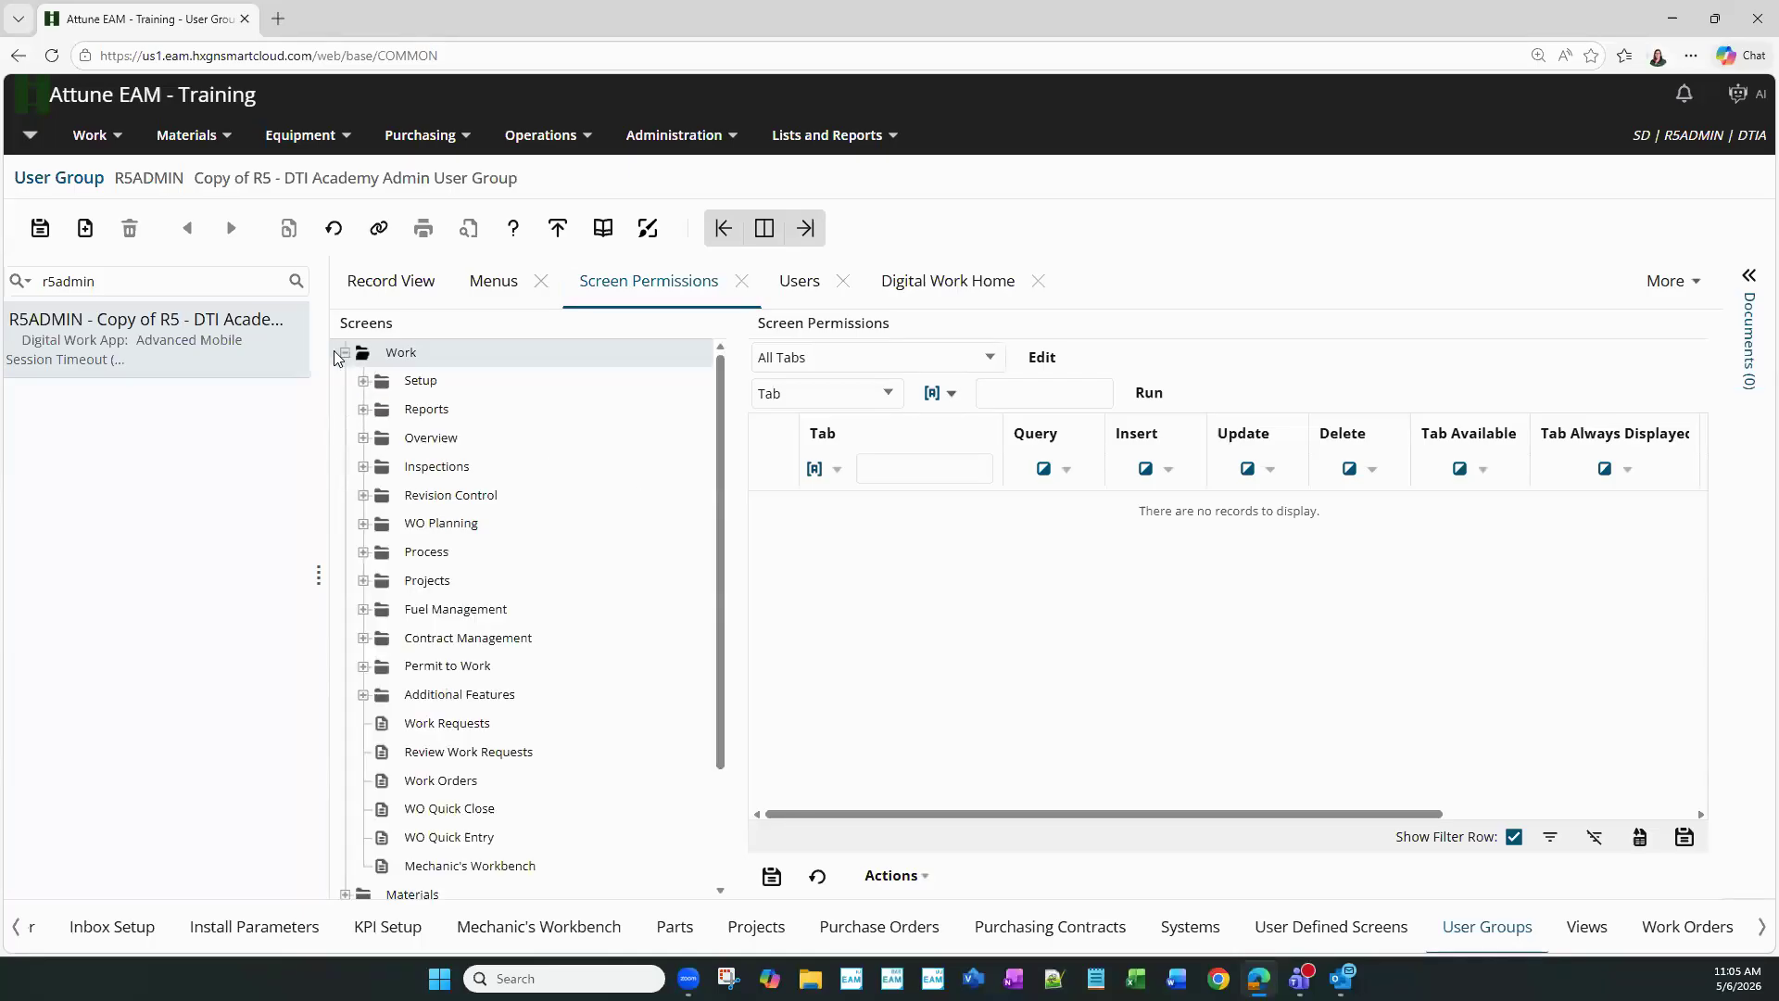
click(445, 781)
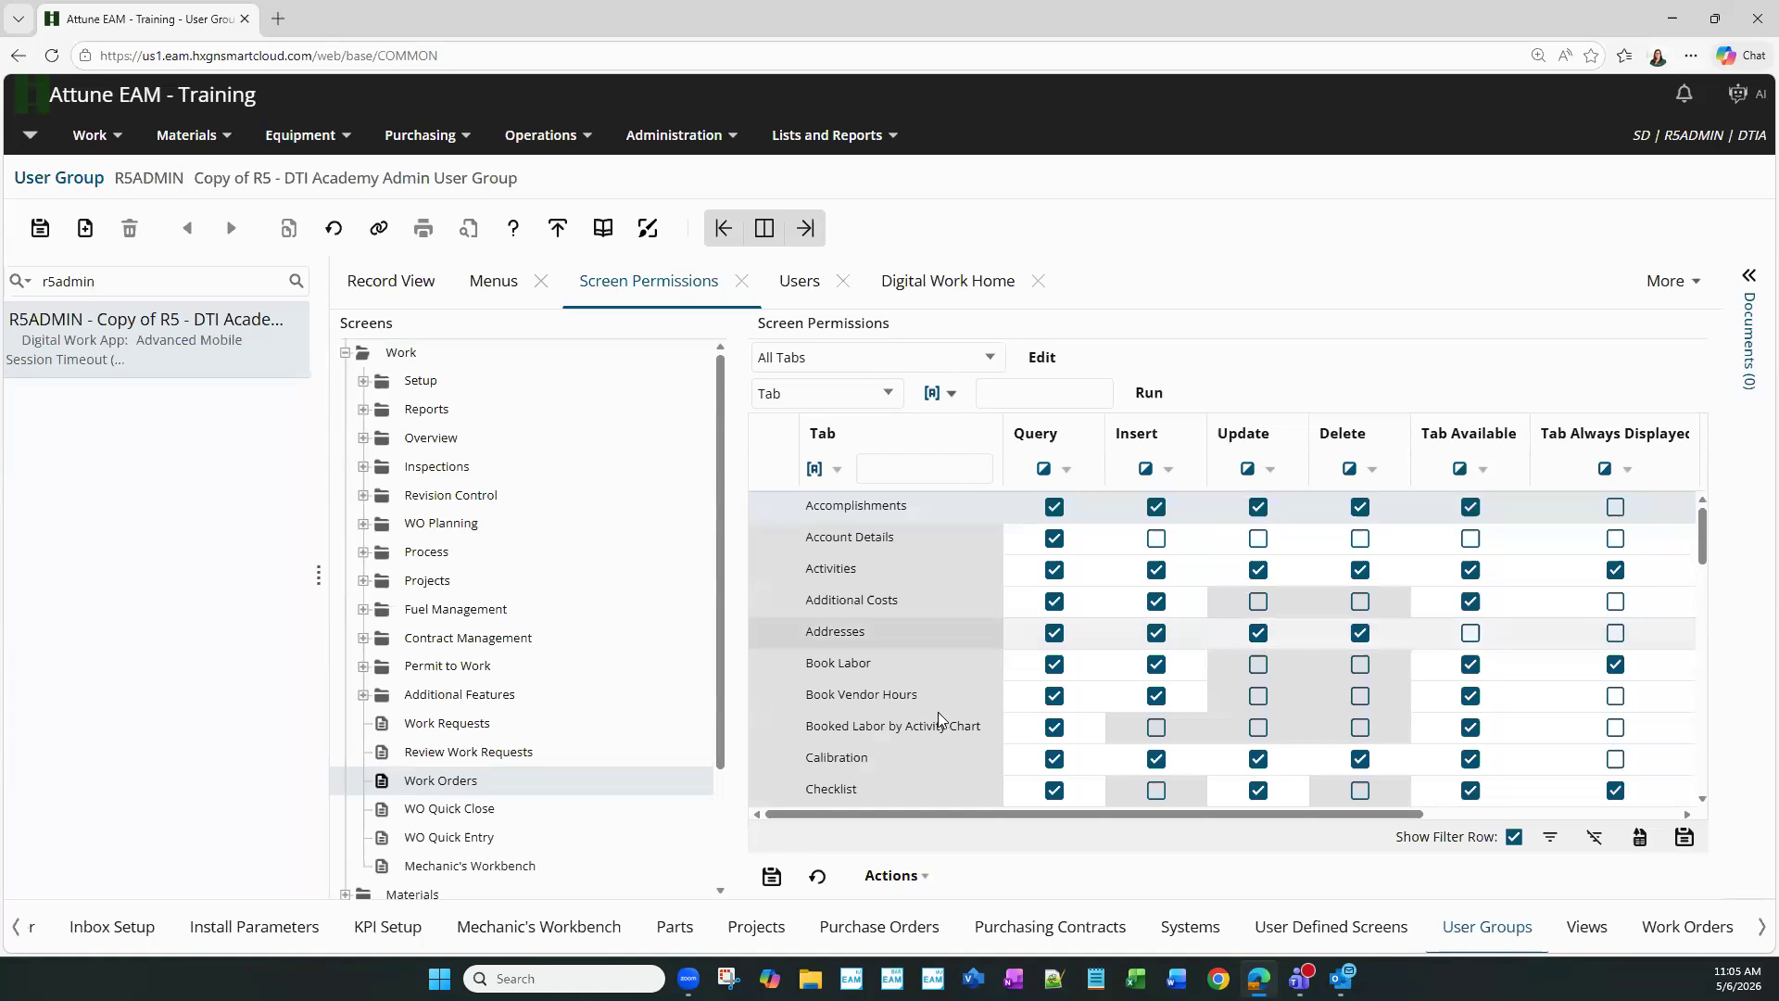
scroll(937, 743, down, 1)
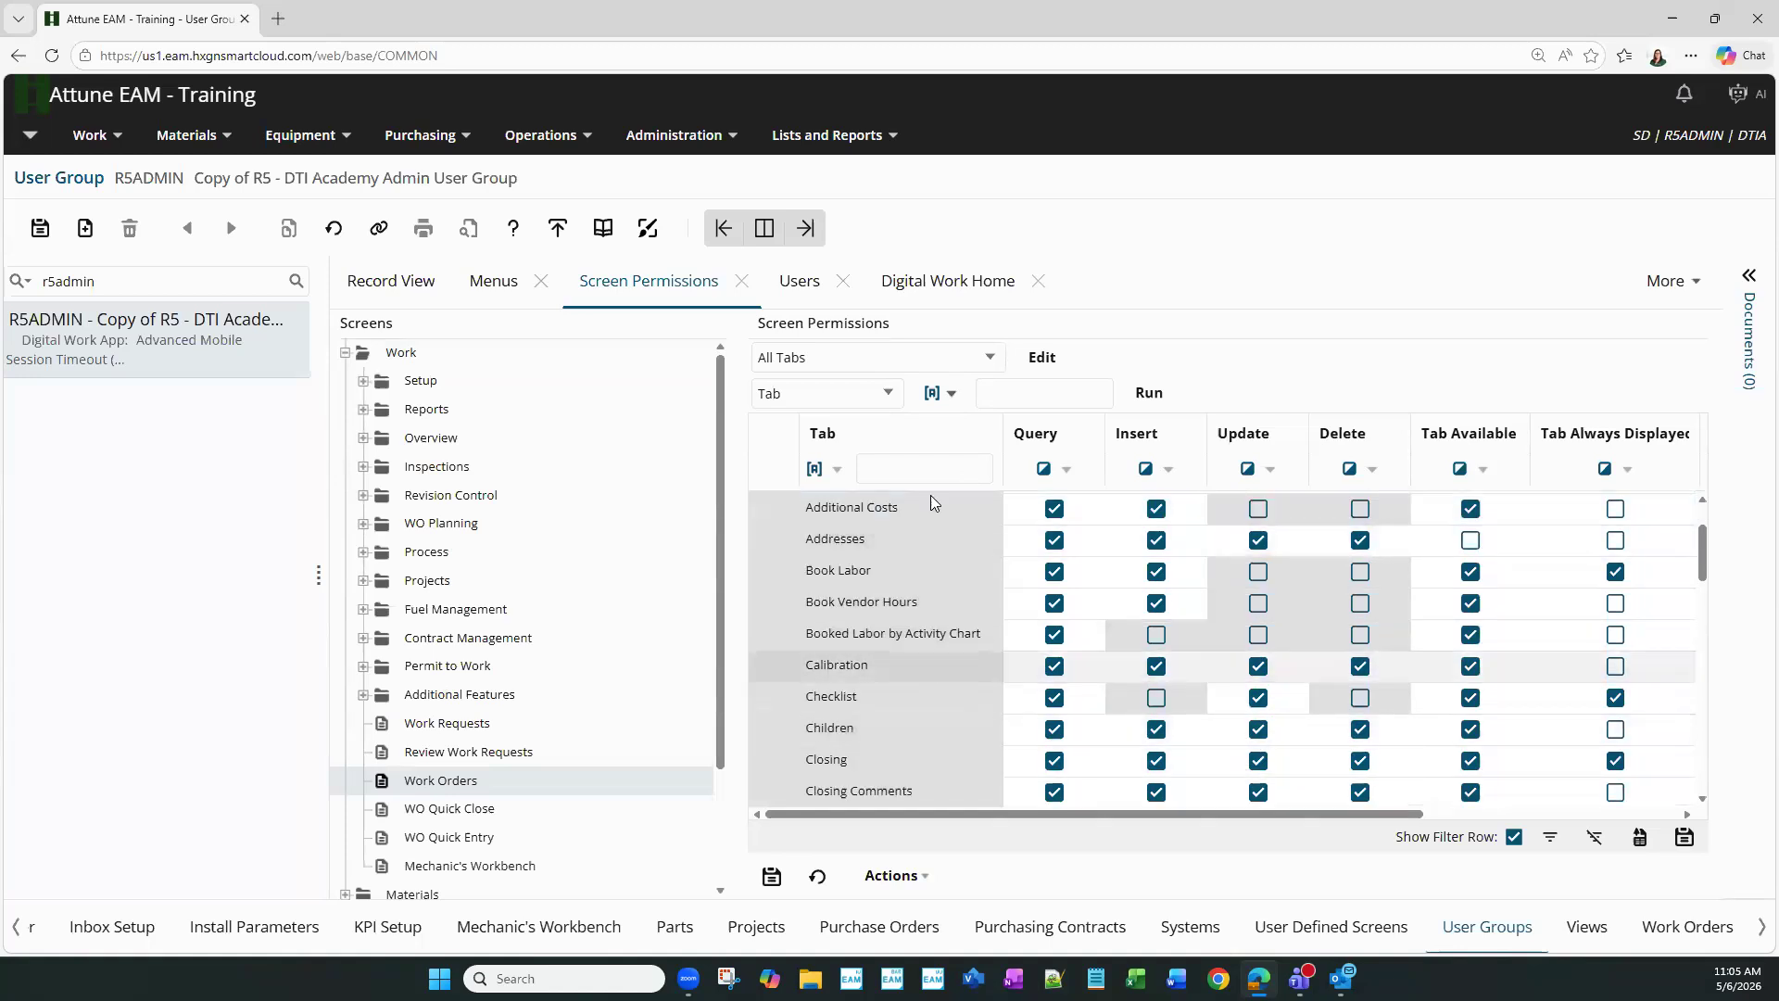
scroll(899, 696, down, 2)
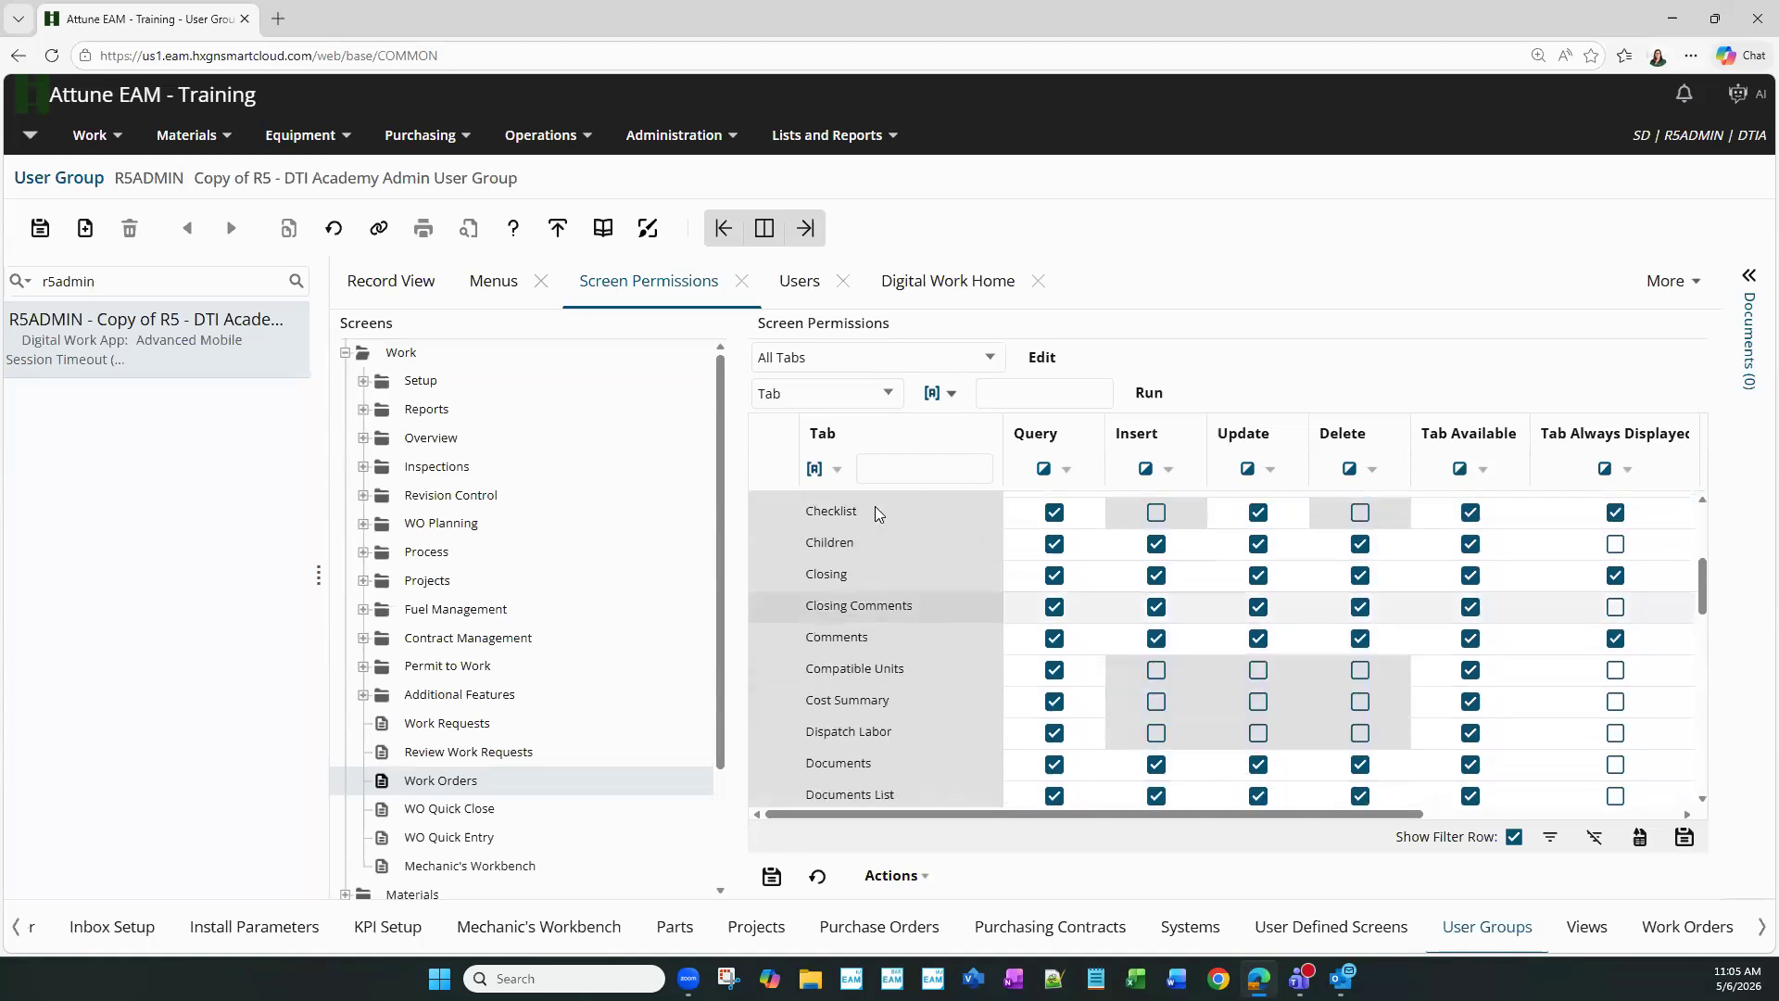
- Filter tabs by 'documents', tick Tab Always Displayed for Documents, and save
click(874, 468)
text(d)
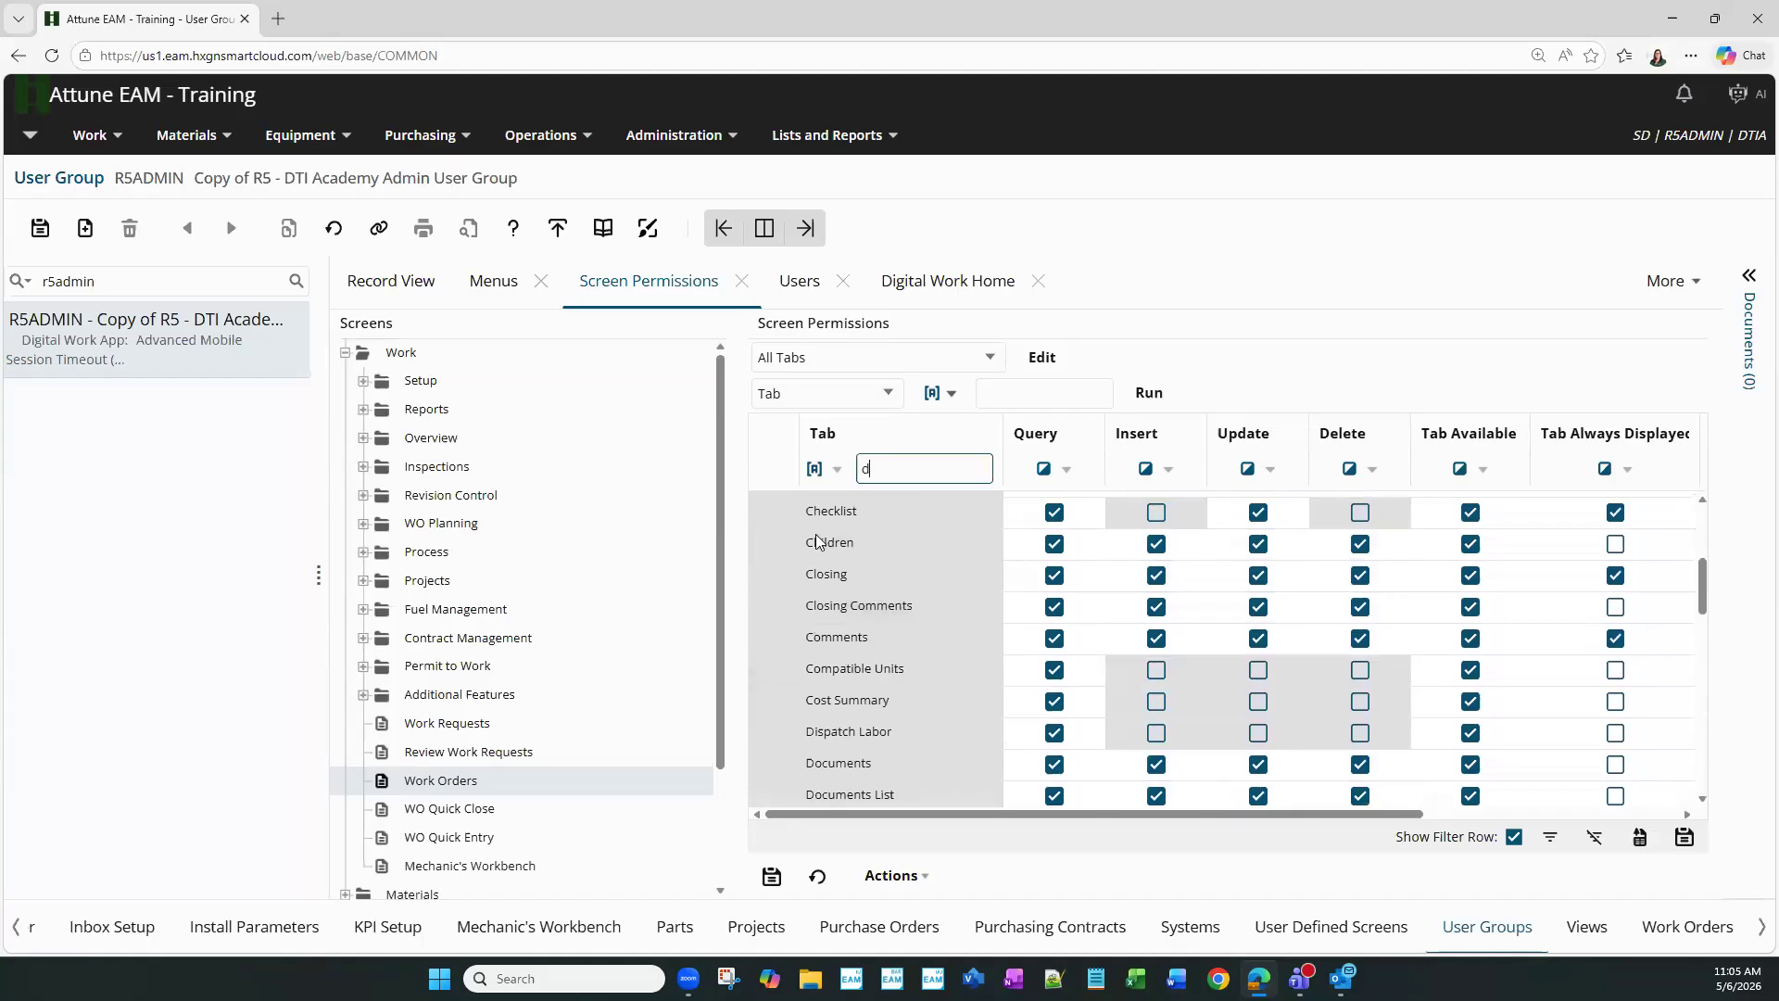
text(ocuments)
key(Return)
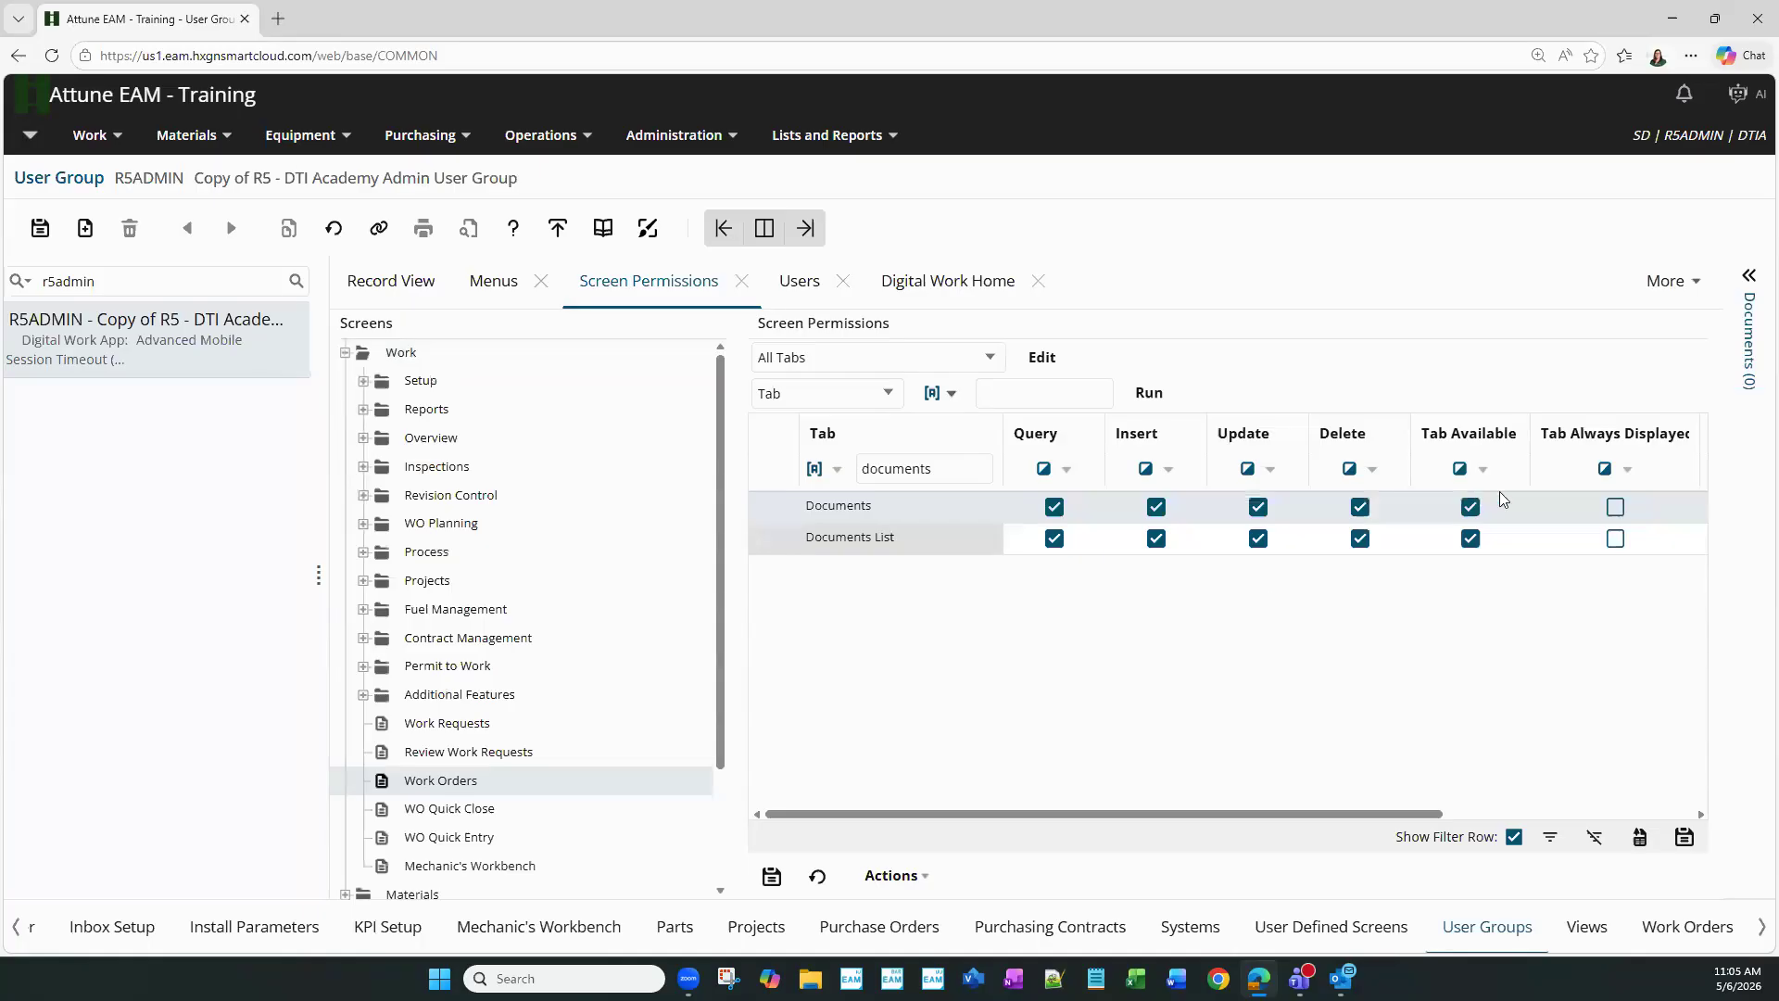
click(1617, 509)
click(42, 233)
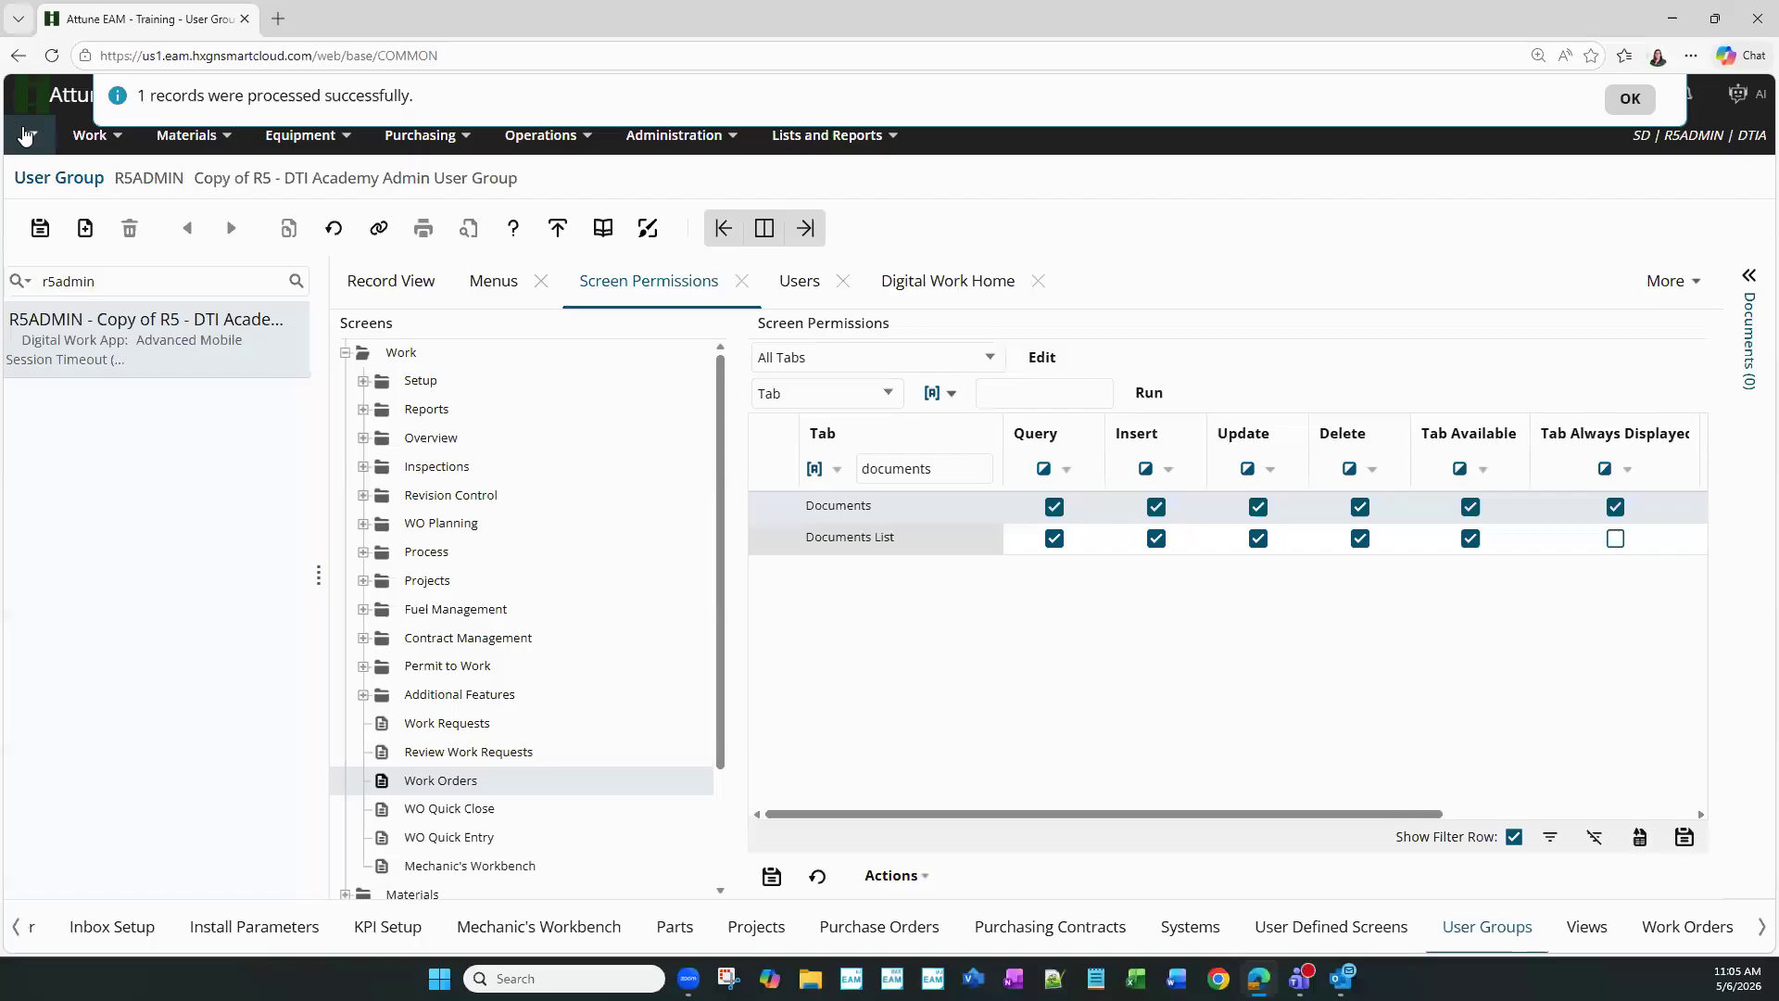
click(30, 135)
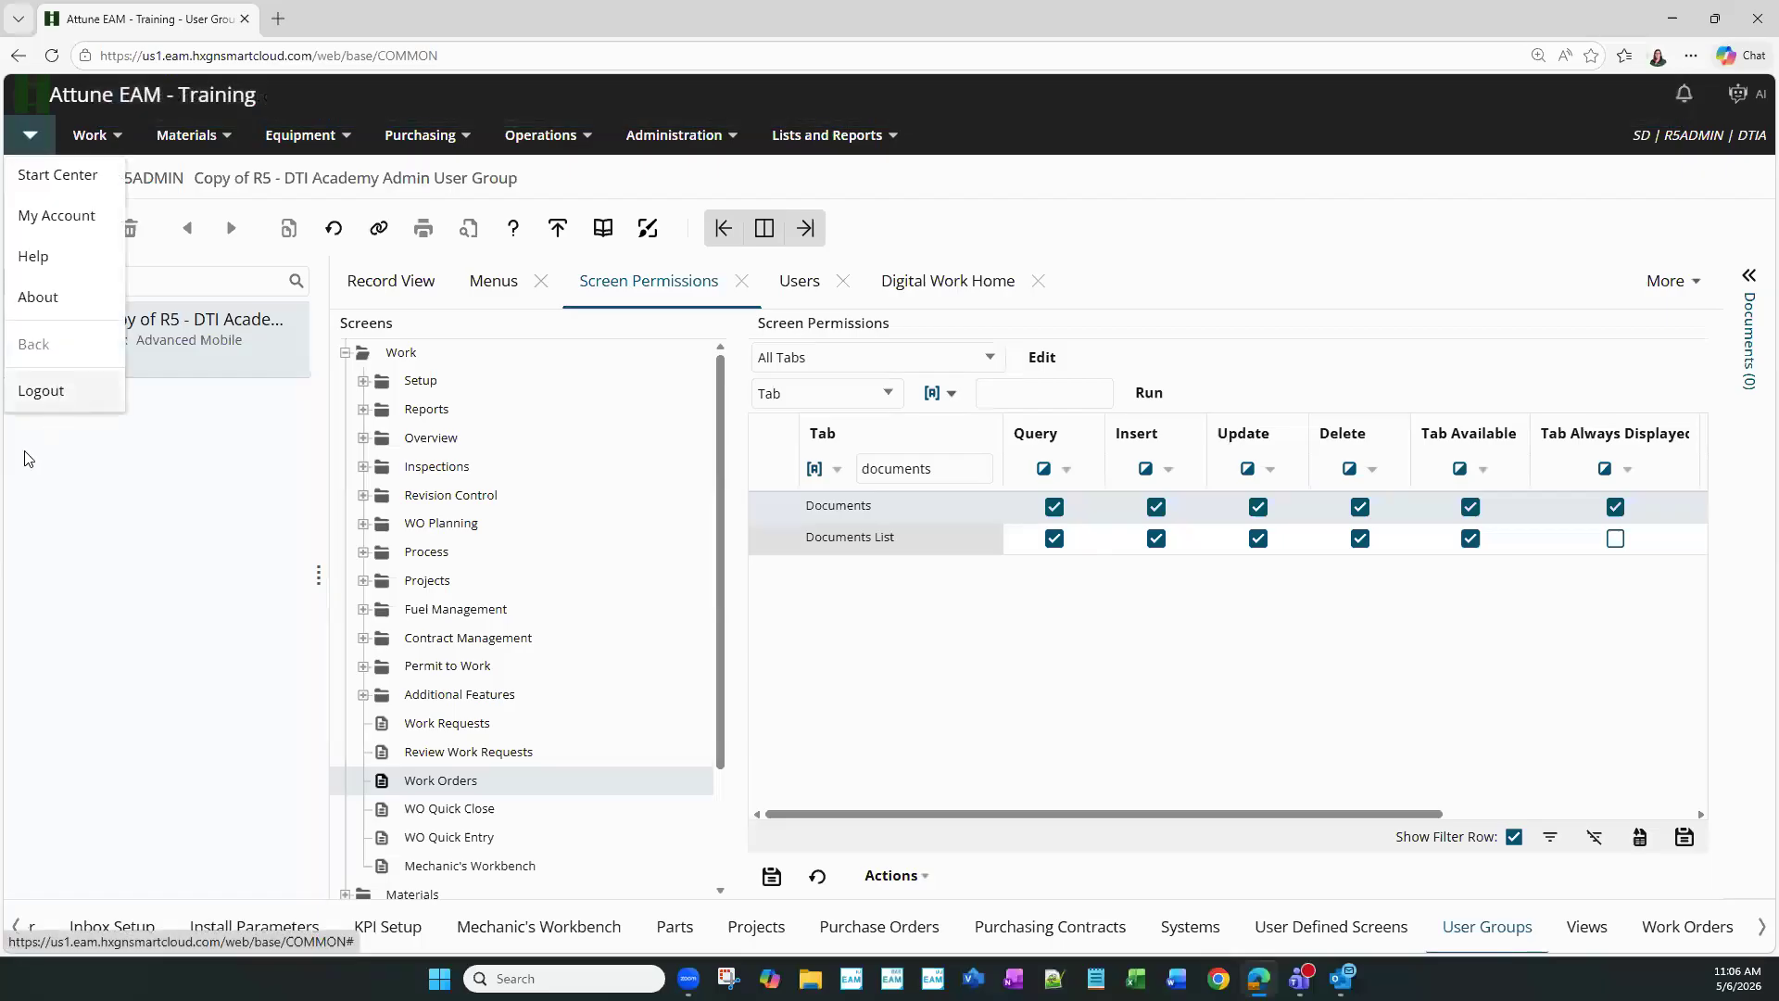
- Log out, sign back in with the saved credentials, and open Work > Work Orders
click(47, 392)
click(875, 525)
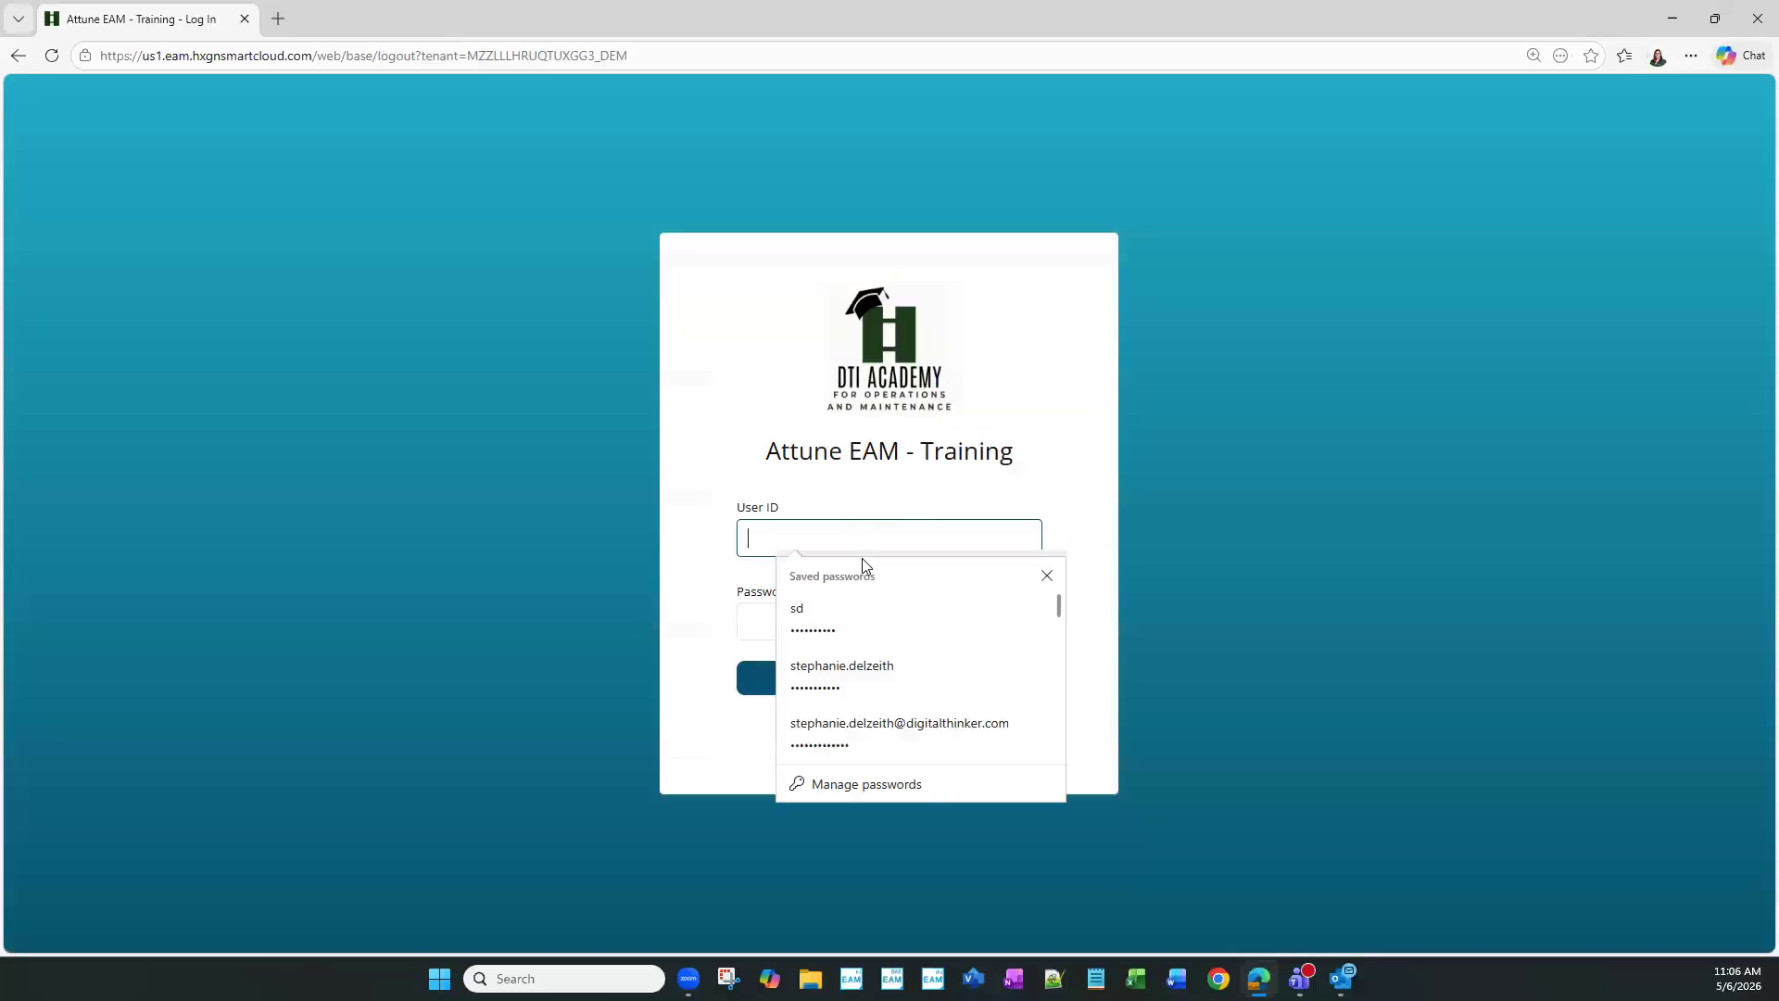
click(862, 615)
click(862, 680)
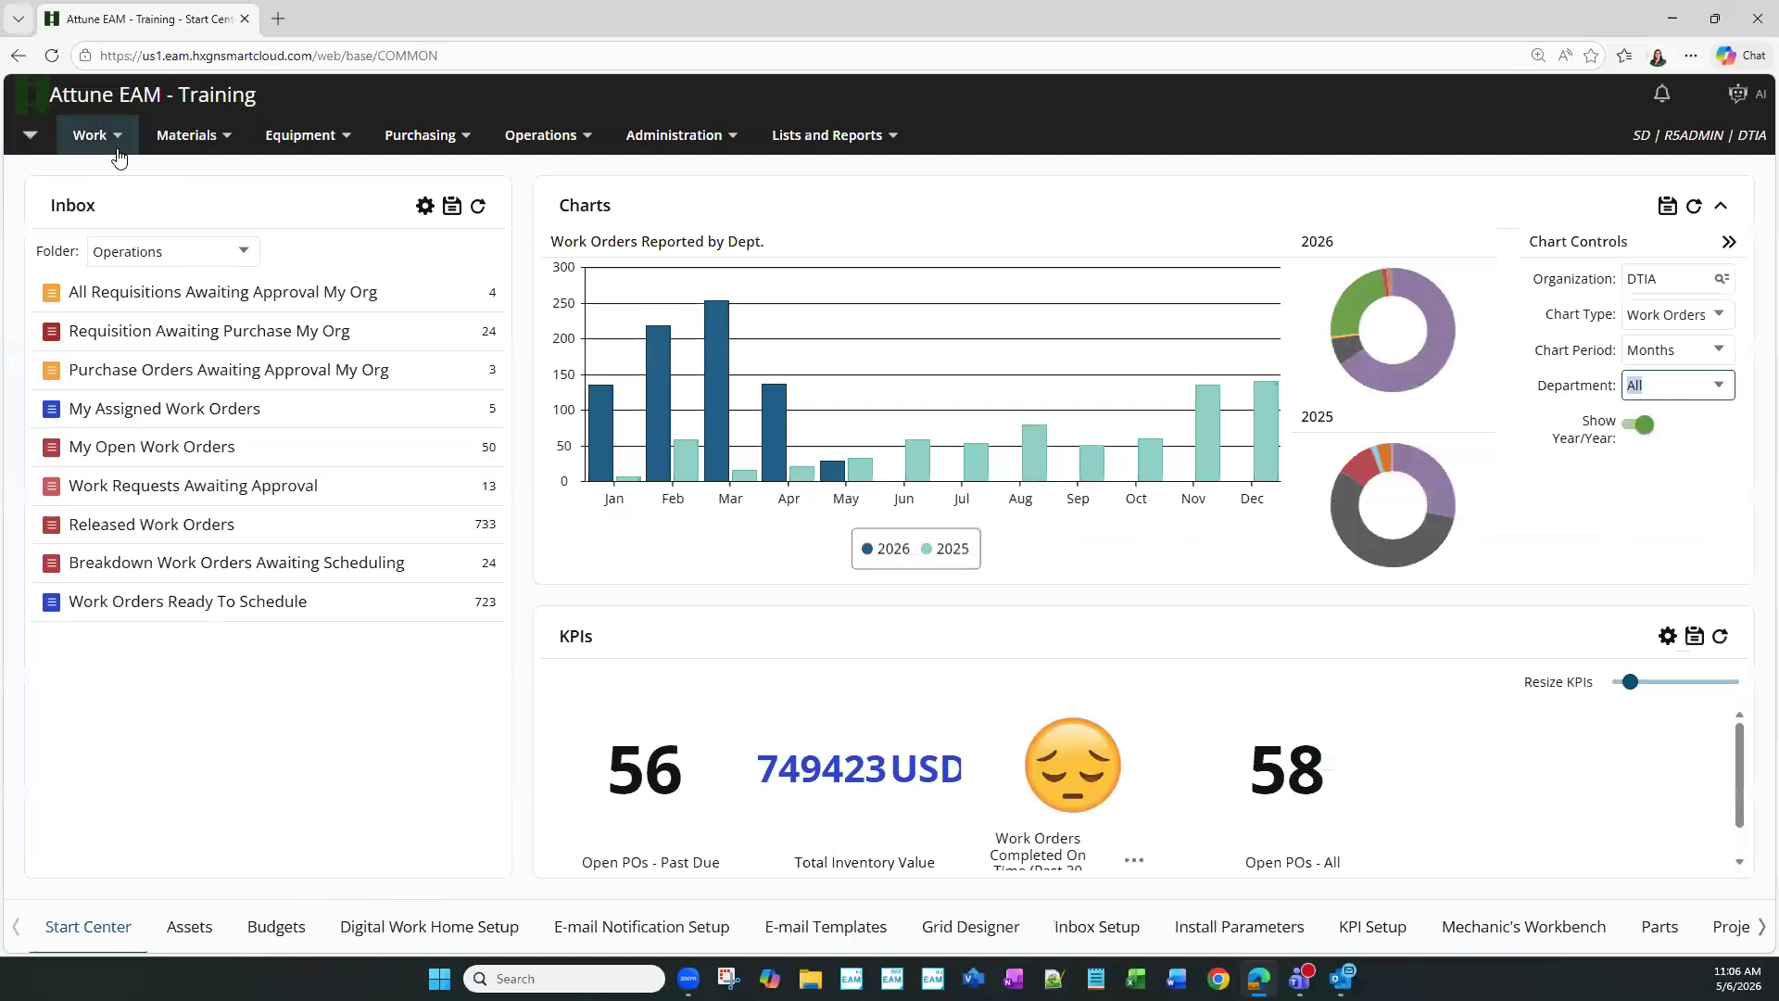
click(111, 140)
click(174, 747)
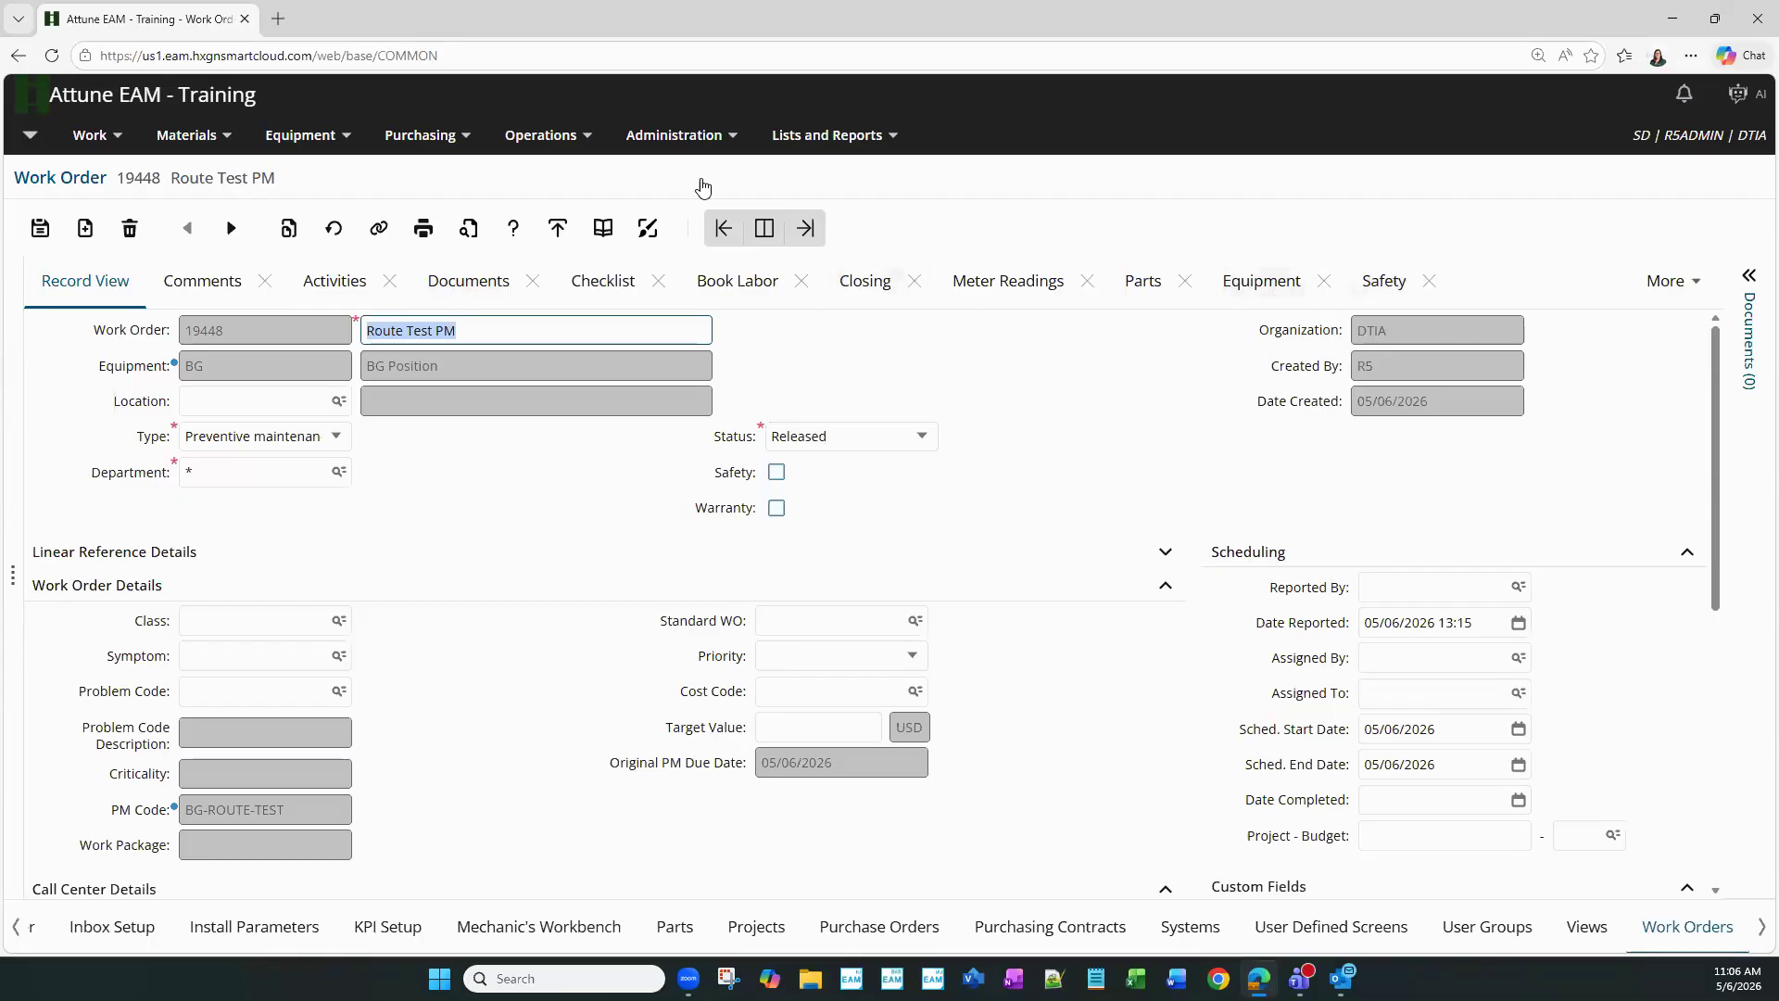
- Return to Administration > Security > User Groups and look up r5admin
click(655, 148)
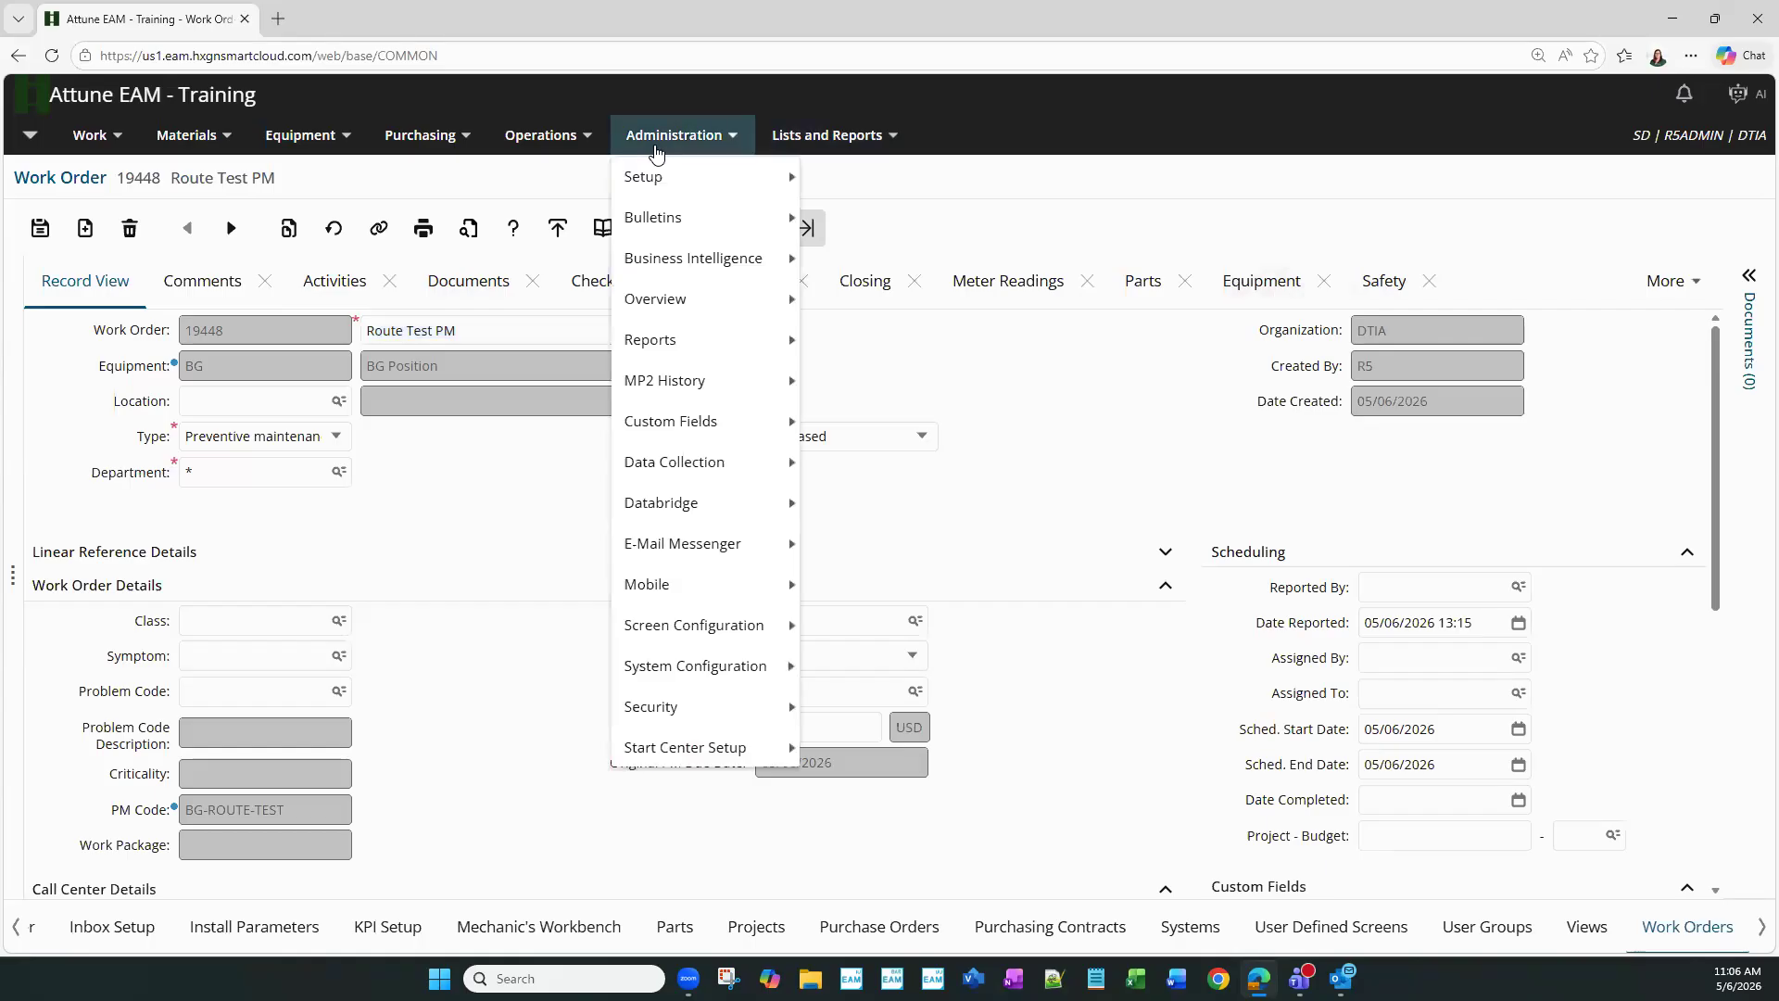
mouse_move(691, 706)
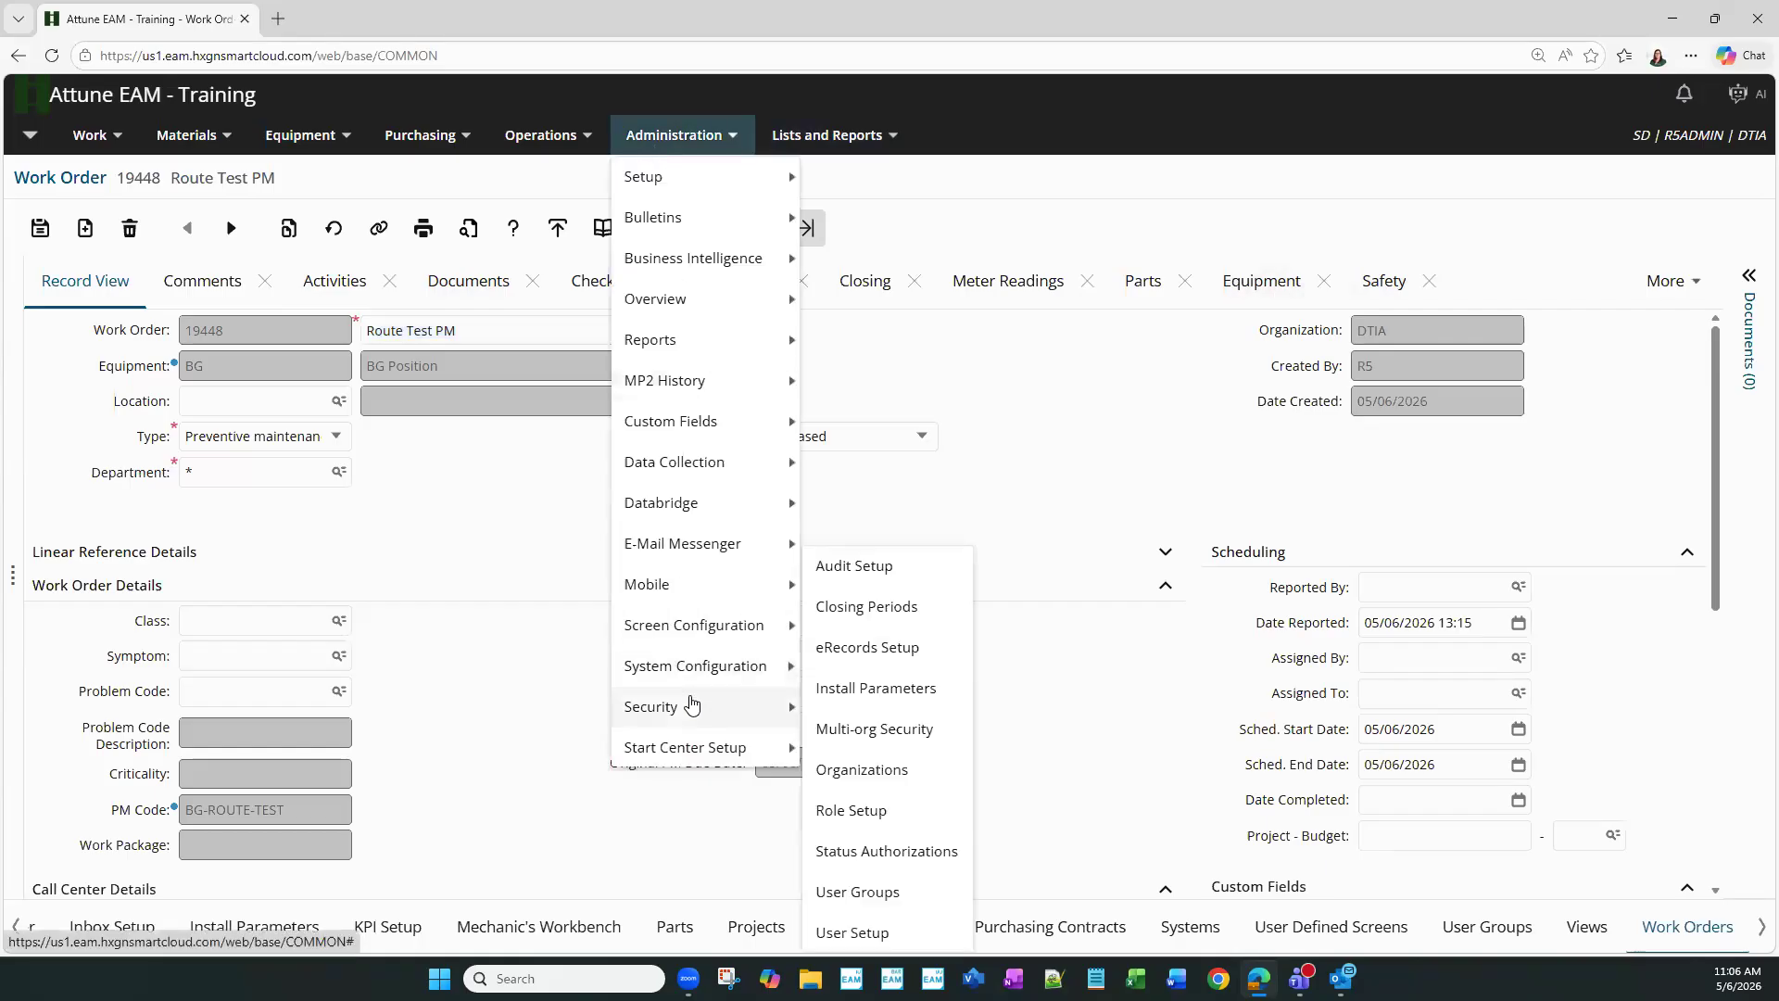
click(847, 893)
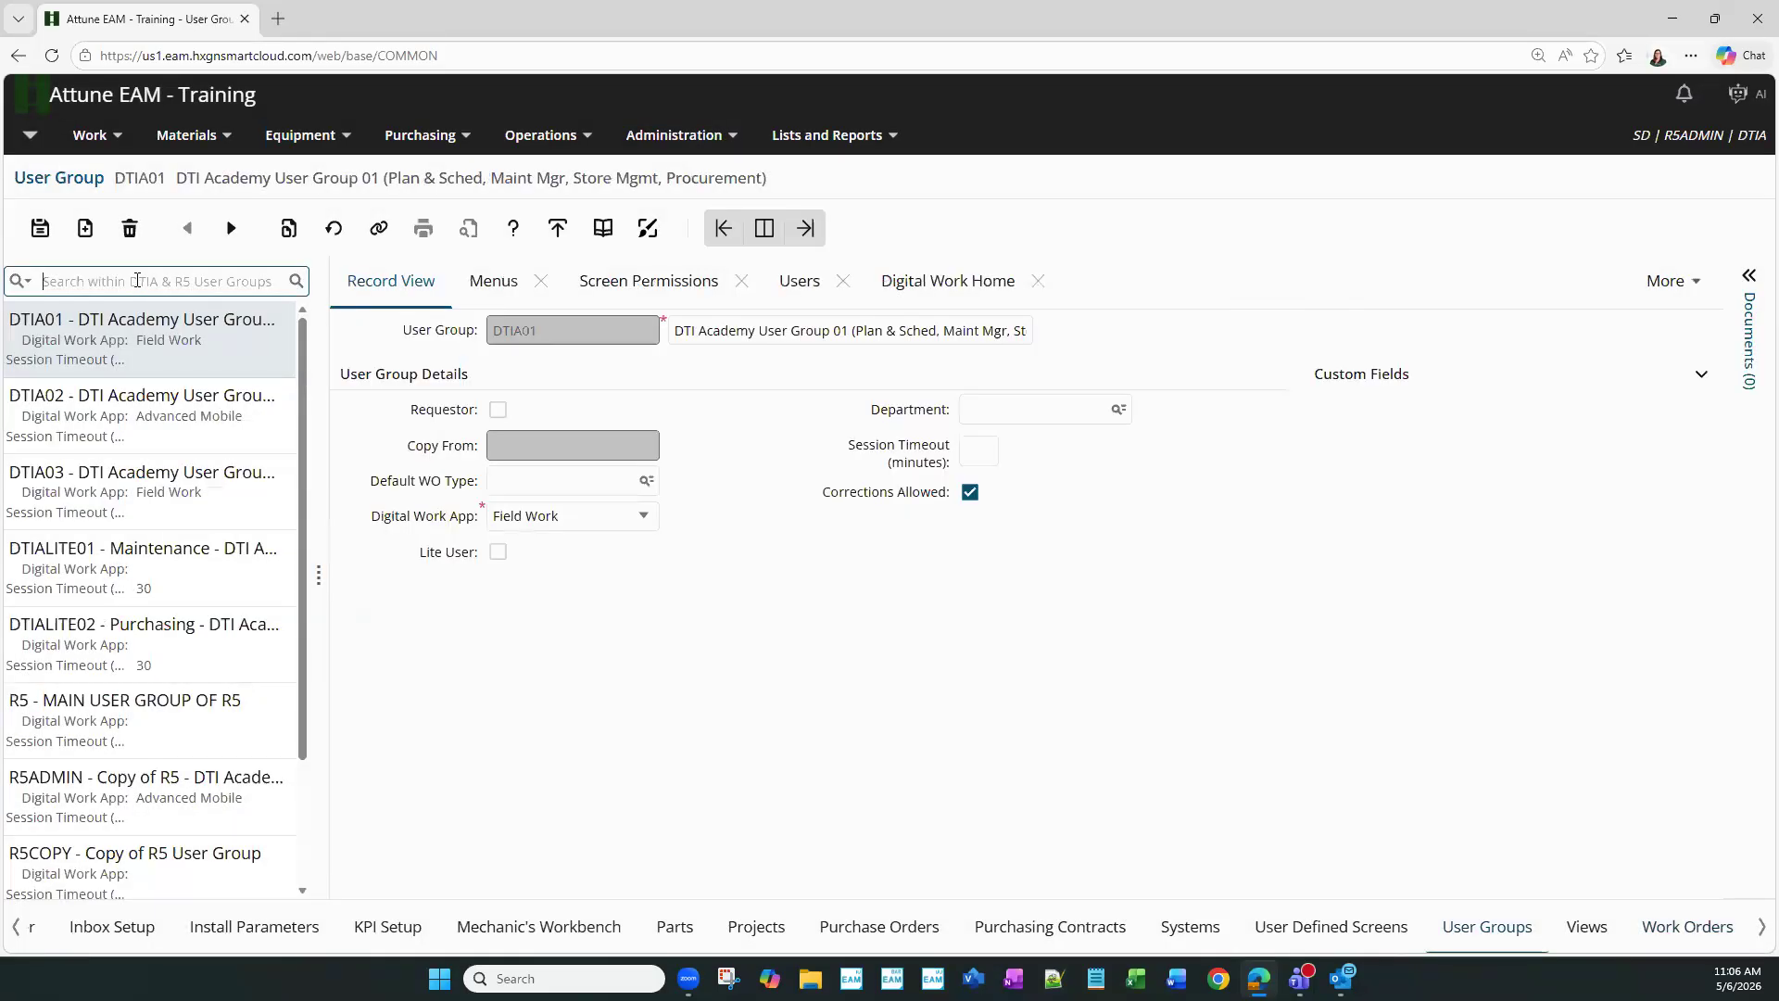
text(r5admin)
key(Return)
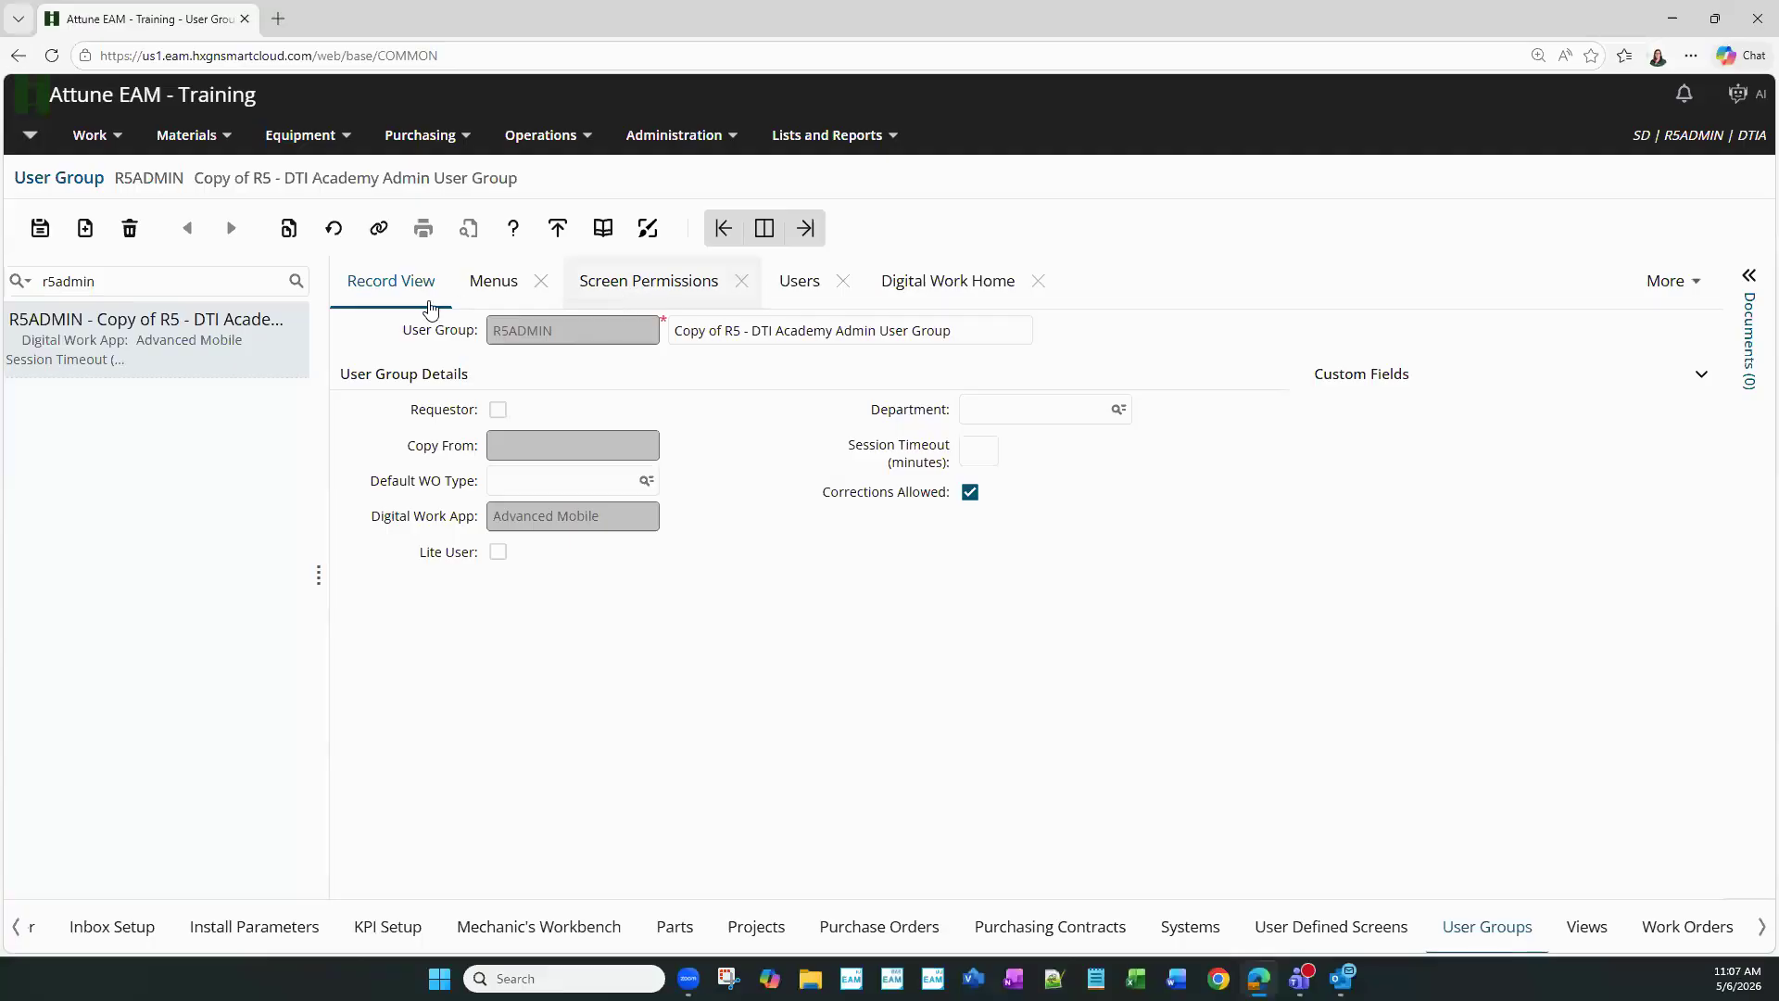
- Load Work Orders screen permissions filtered to tabs with Tab Always Displayed selected
click(603, 295)
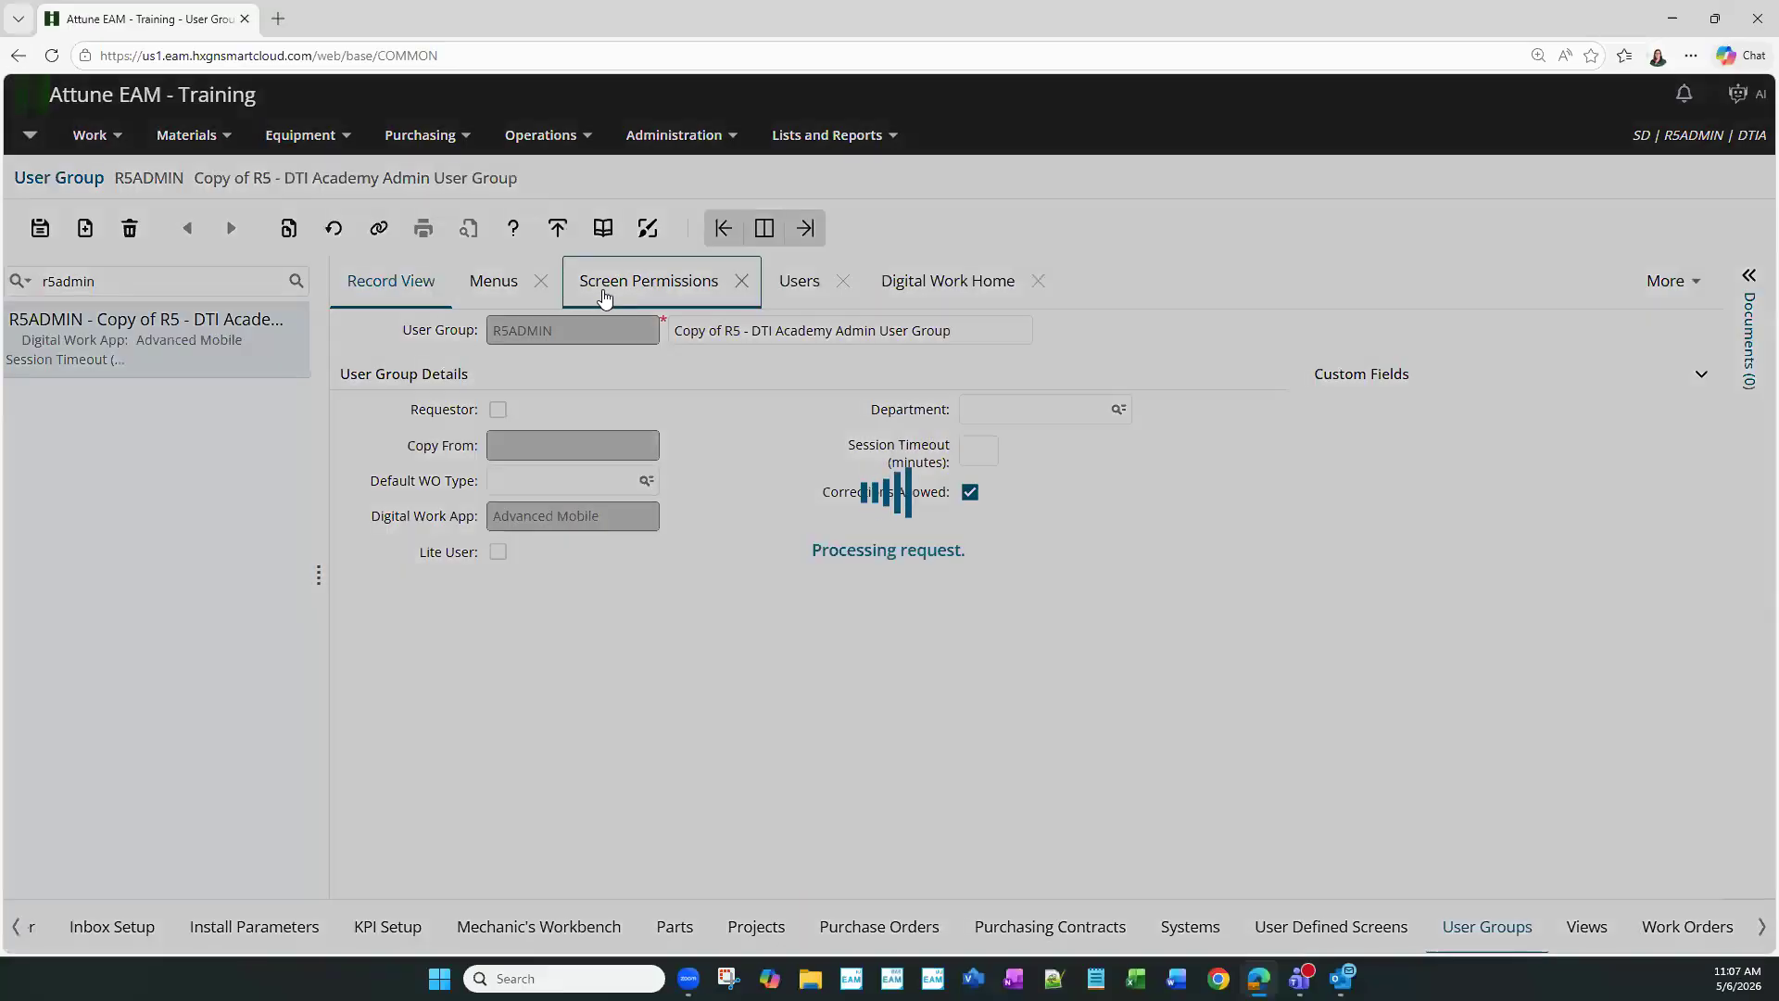
click(345, 352)
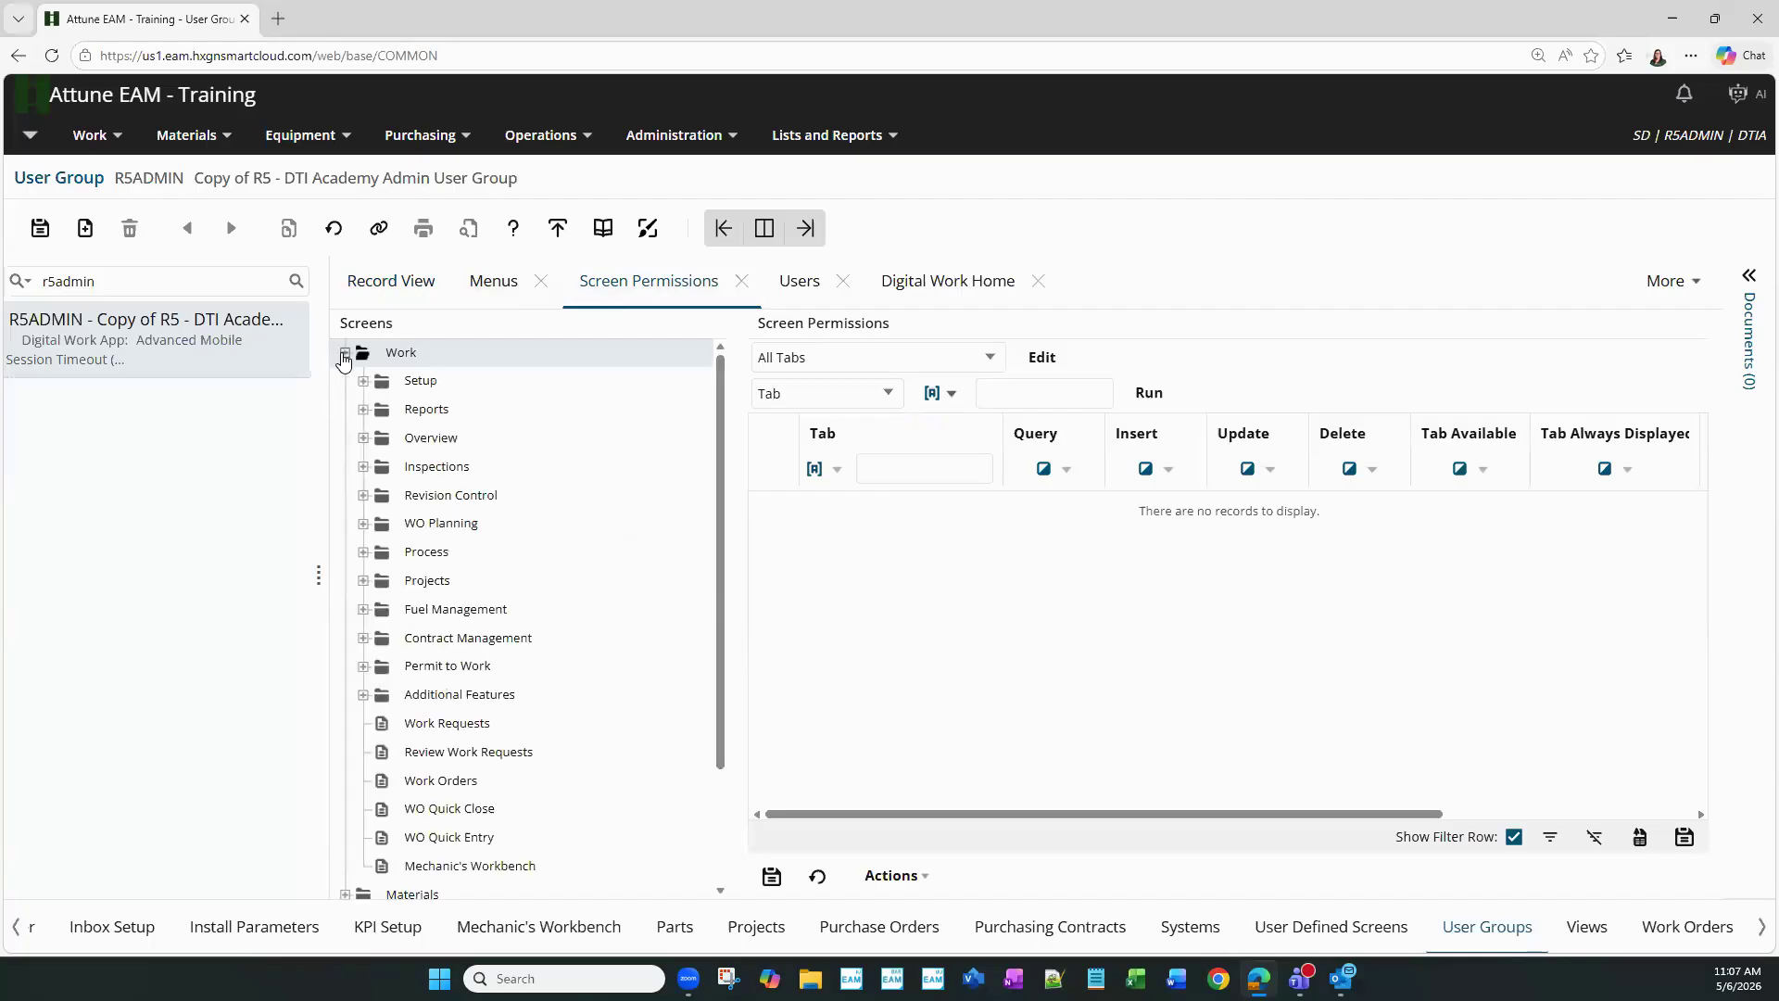
click(440, 783)
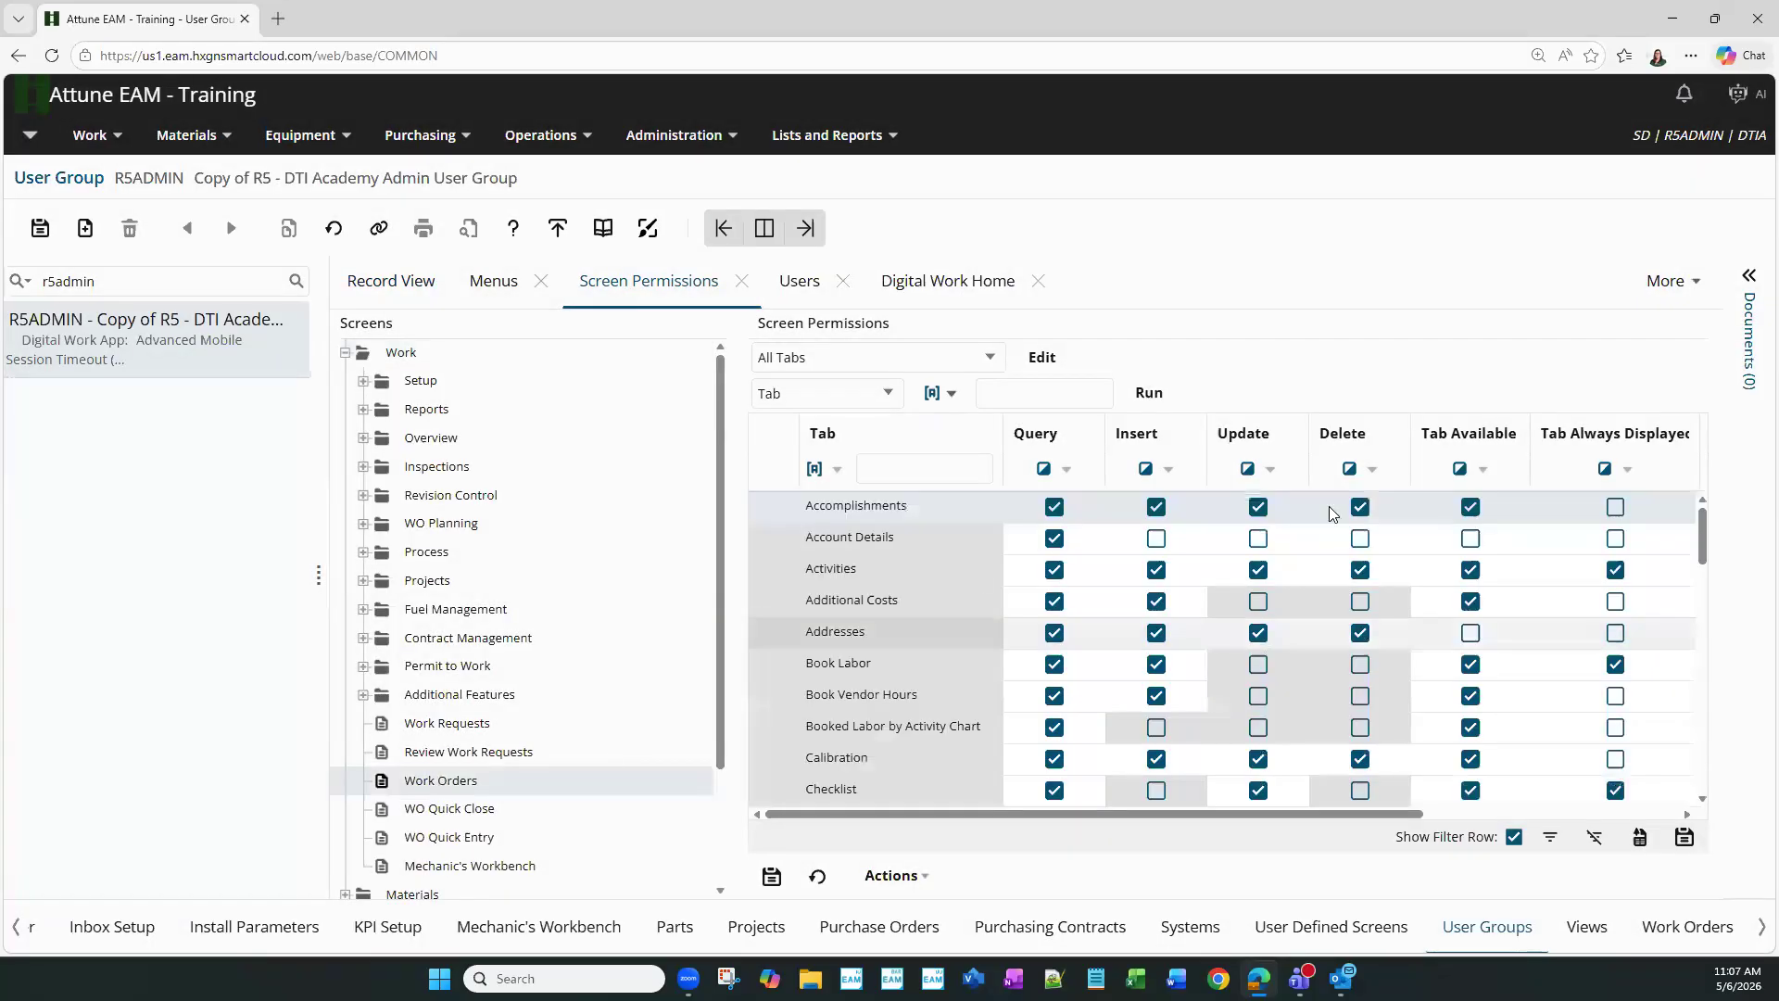
click(1609, 477)
click(1616, 547)
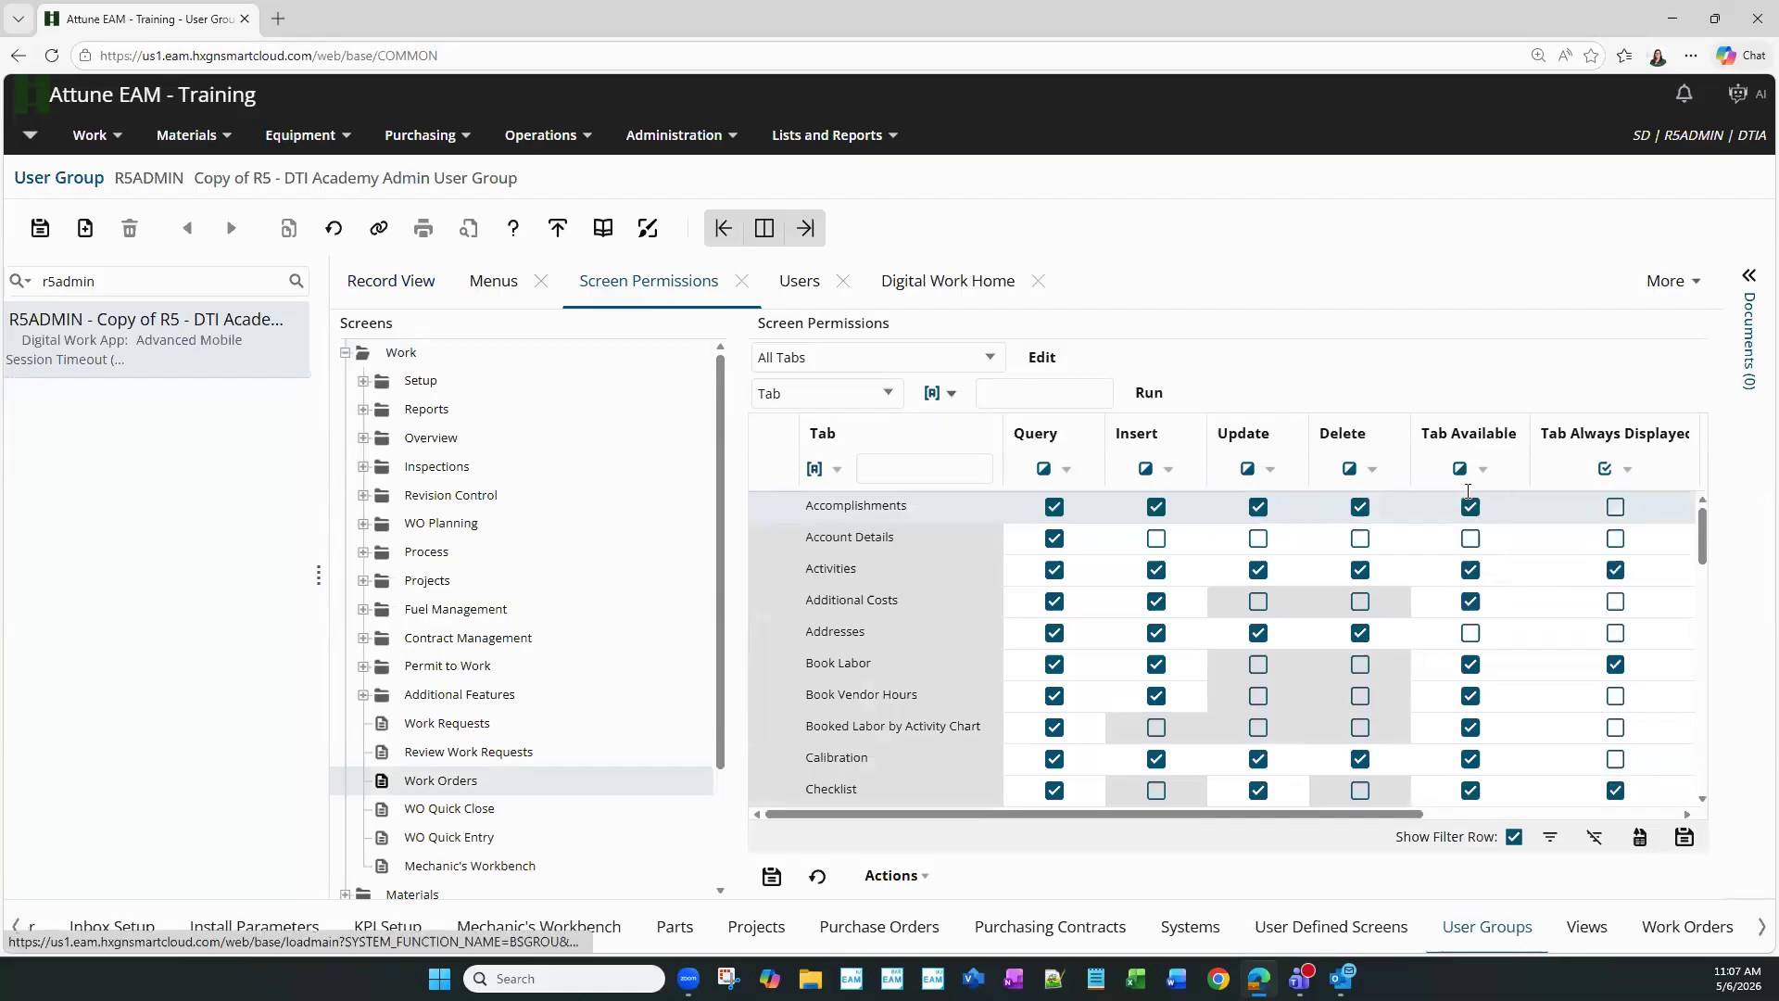
click(1145, 393)
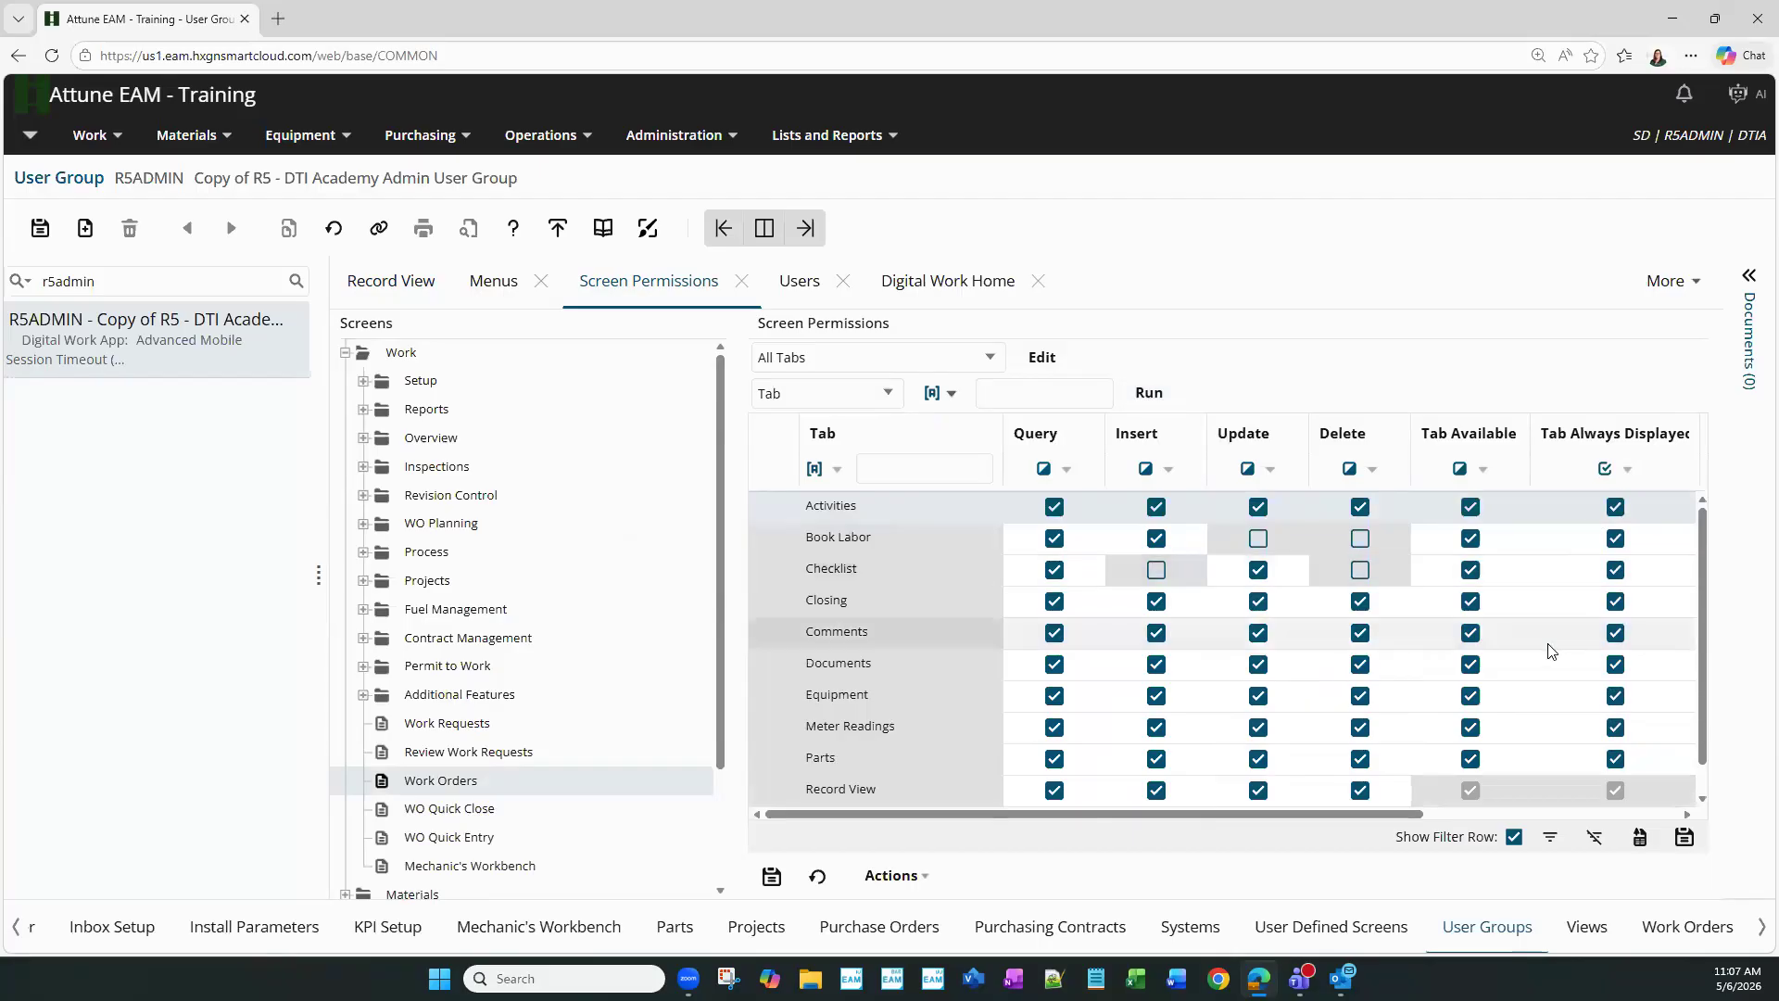
- Untick Tab Always Displayed for the Safety and Parts tabs
scroll(926, 693, down, 1)
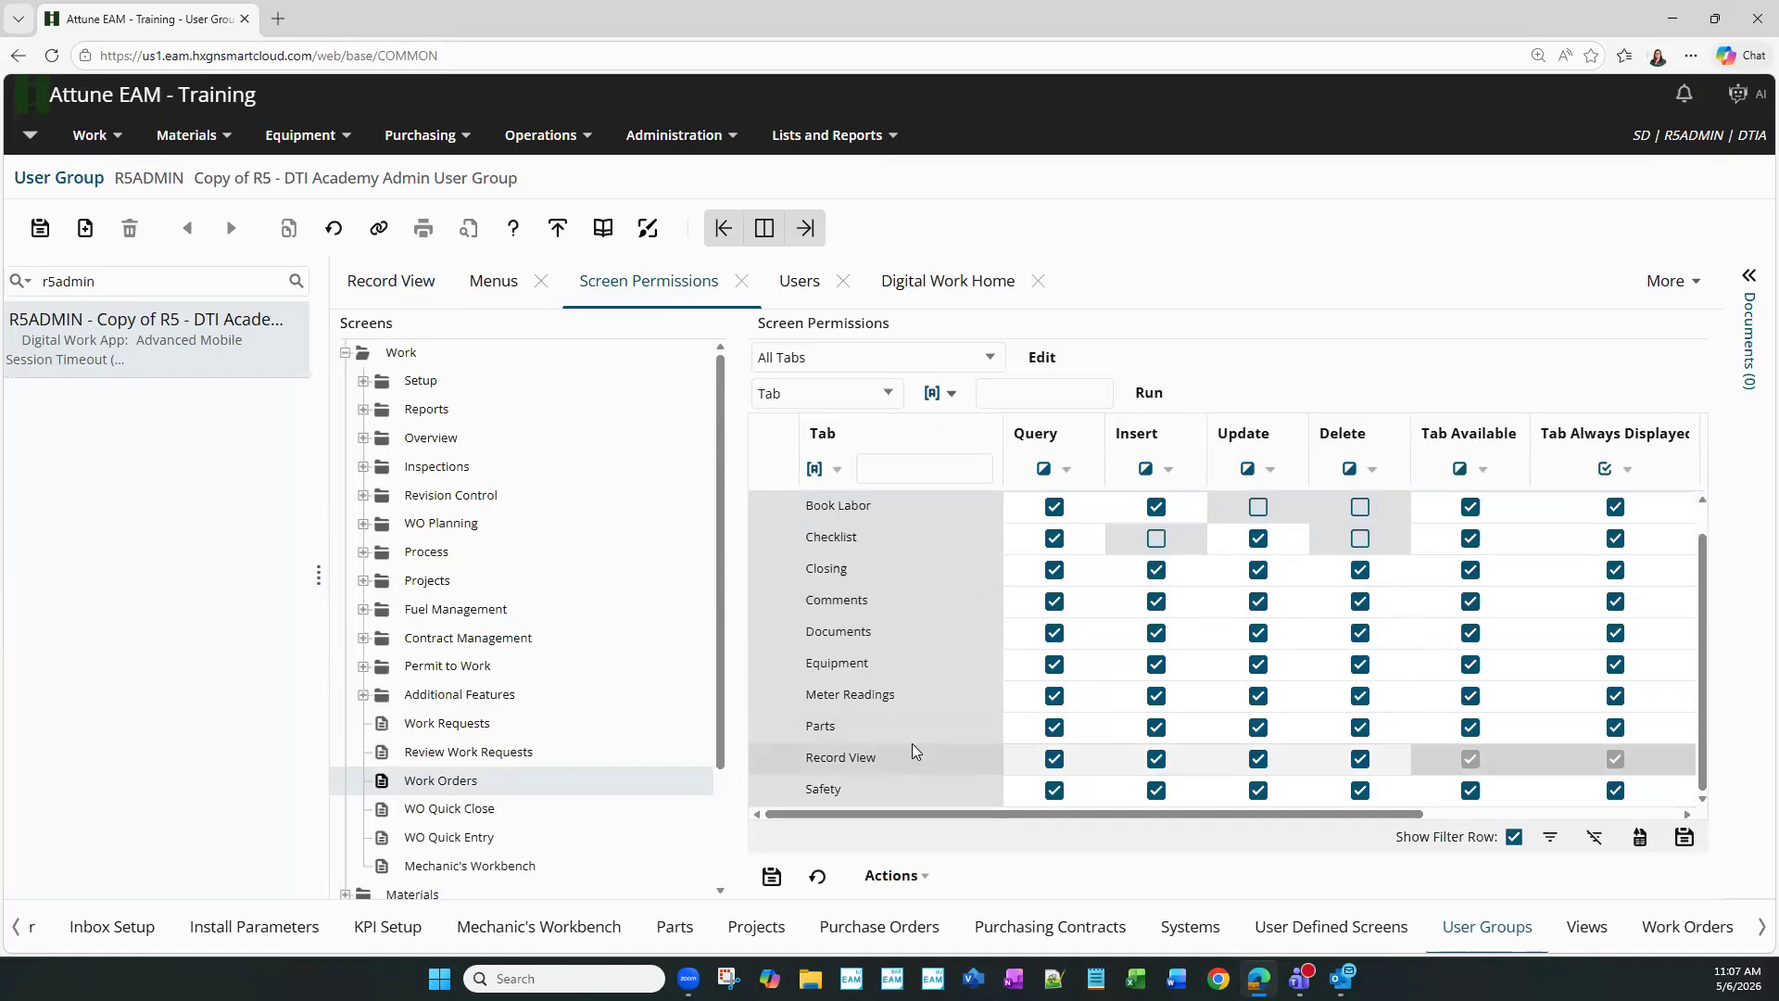
click(1613, 790)
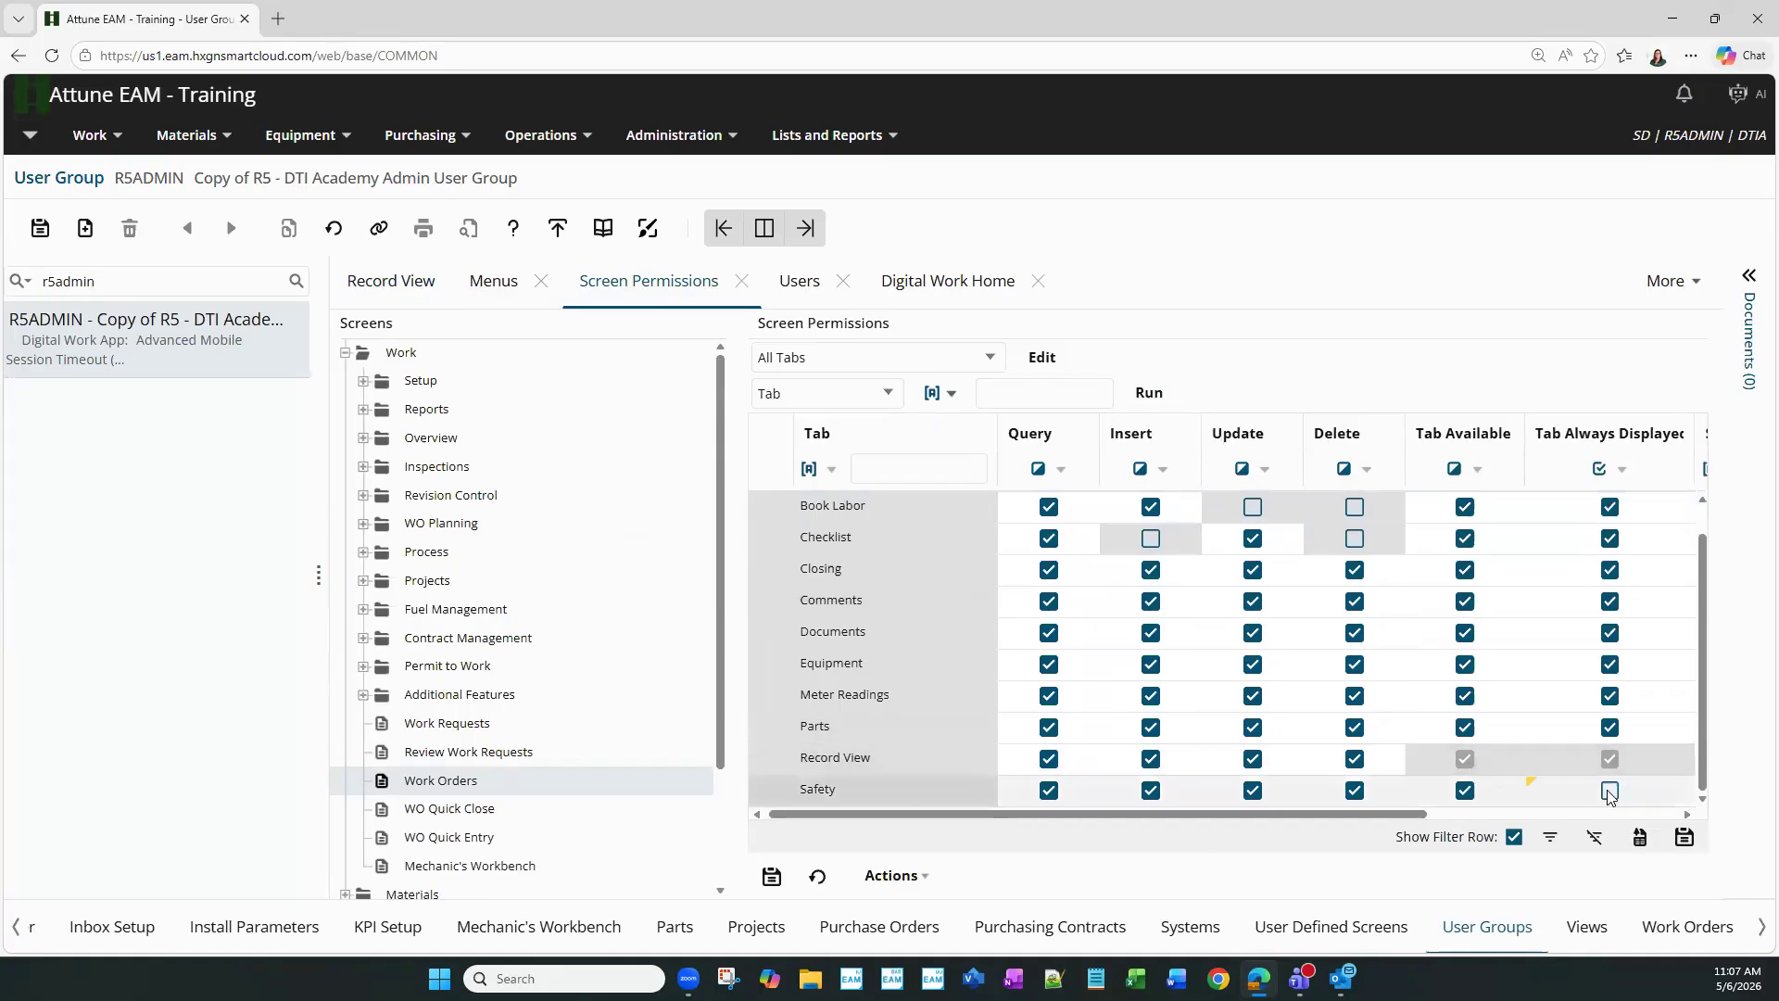
click(1610, 728)
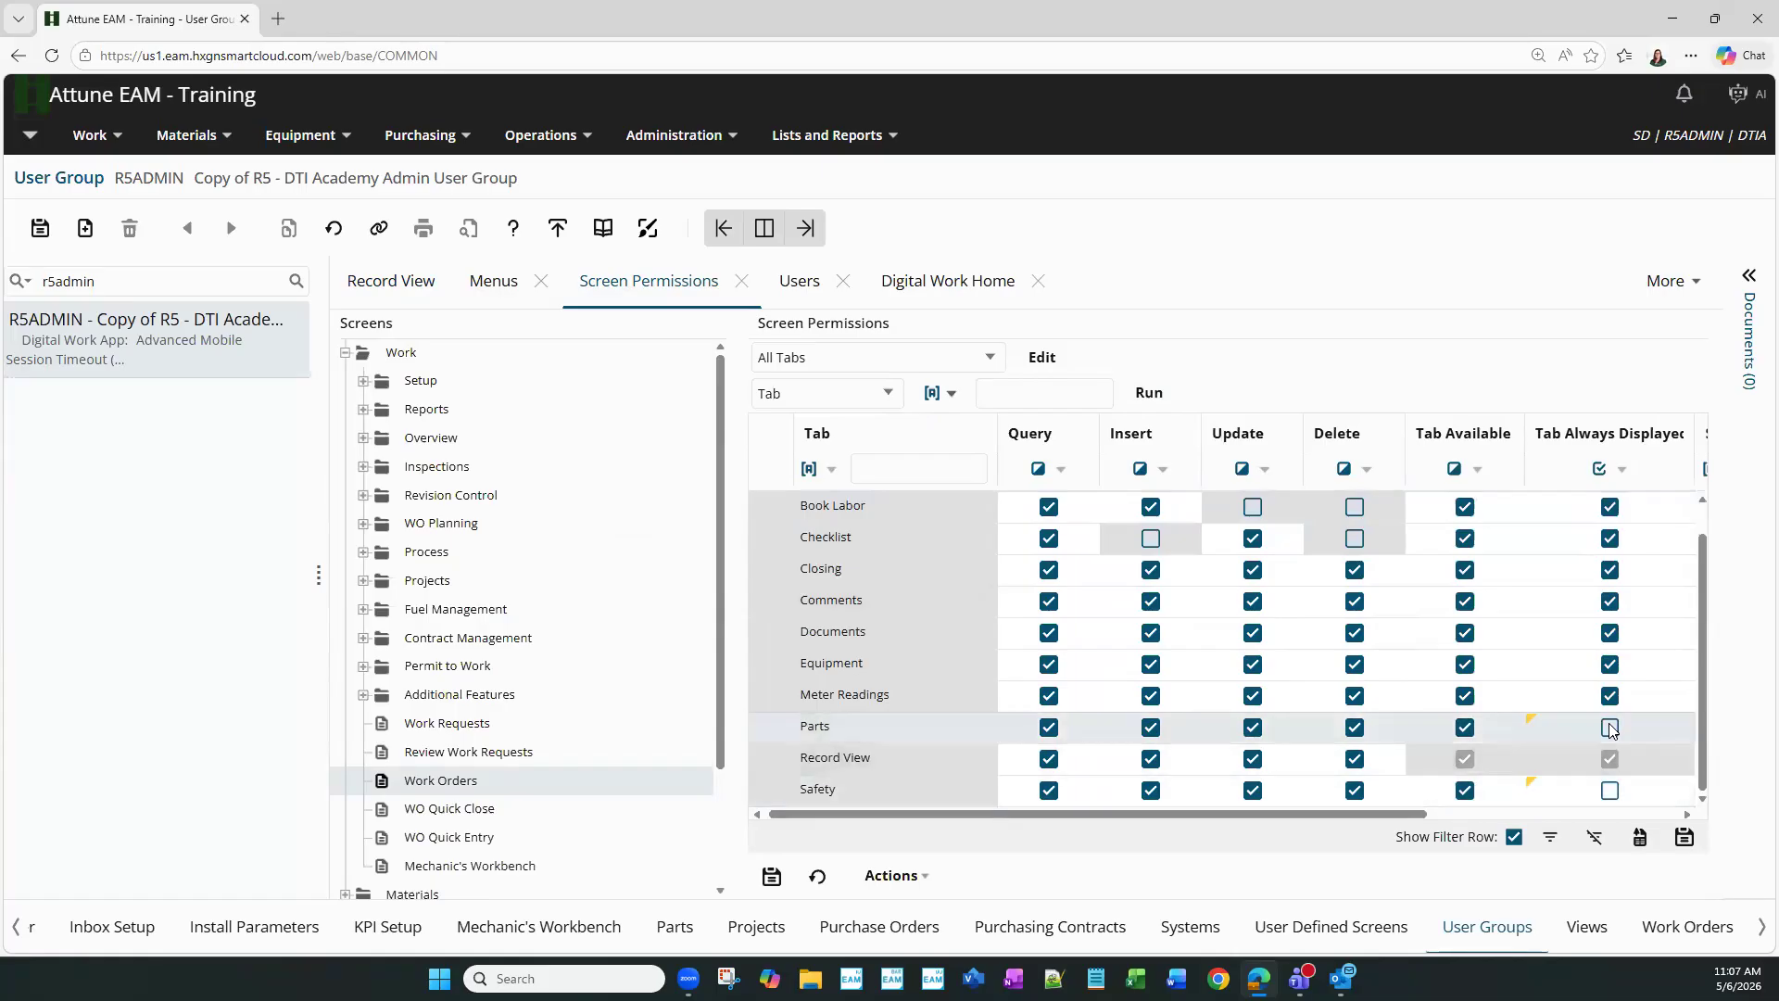
- Save the permissions, leaving nine always-displayed Work Orders tabs, Activities through Record View
click(38, 234)
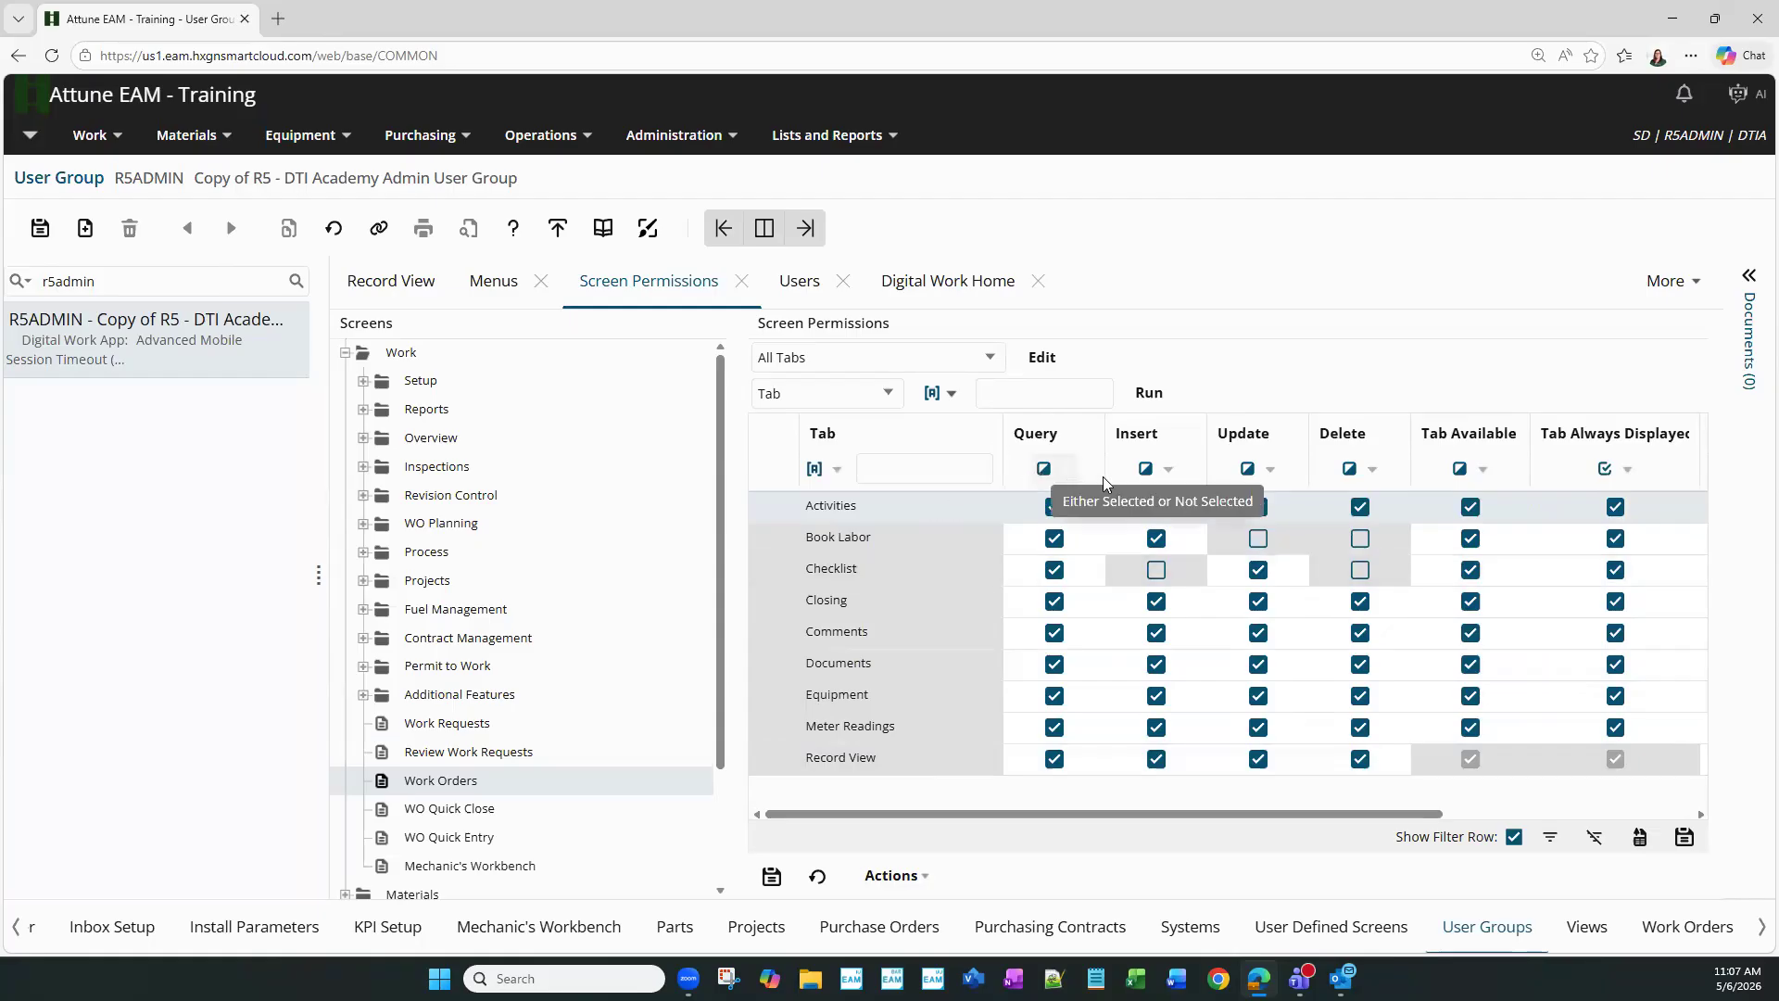
- Filter the Work Orders tab list to Tab Always Displayed = Not Selected and run it
click(1615, 477)
click(1586, 585)
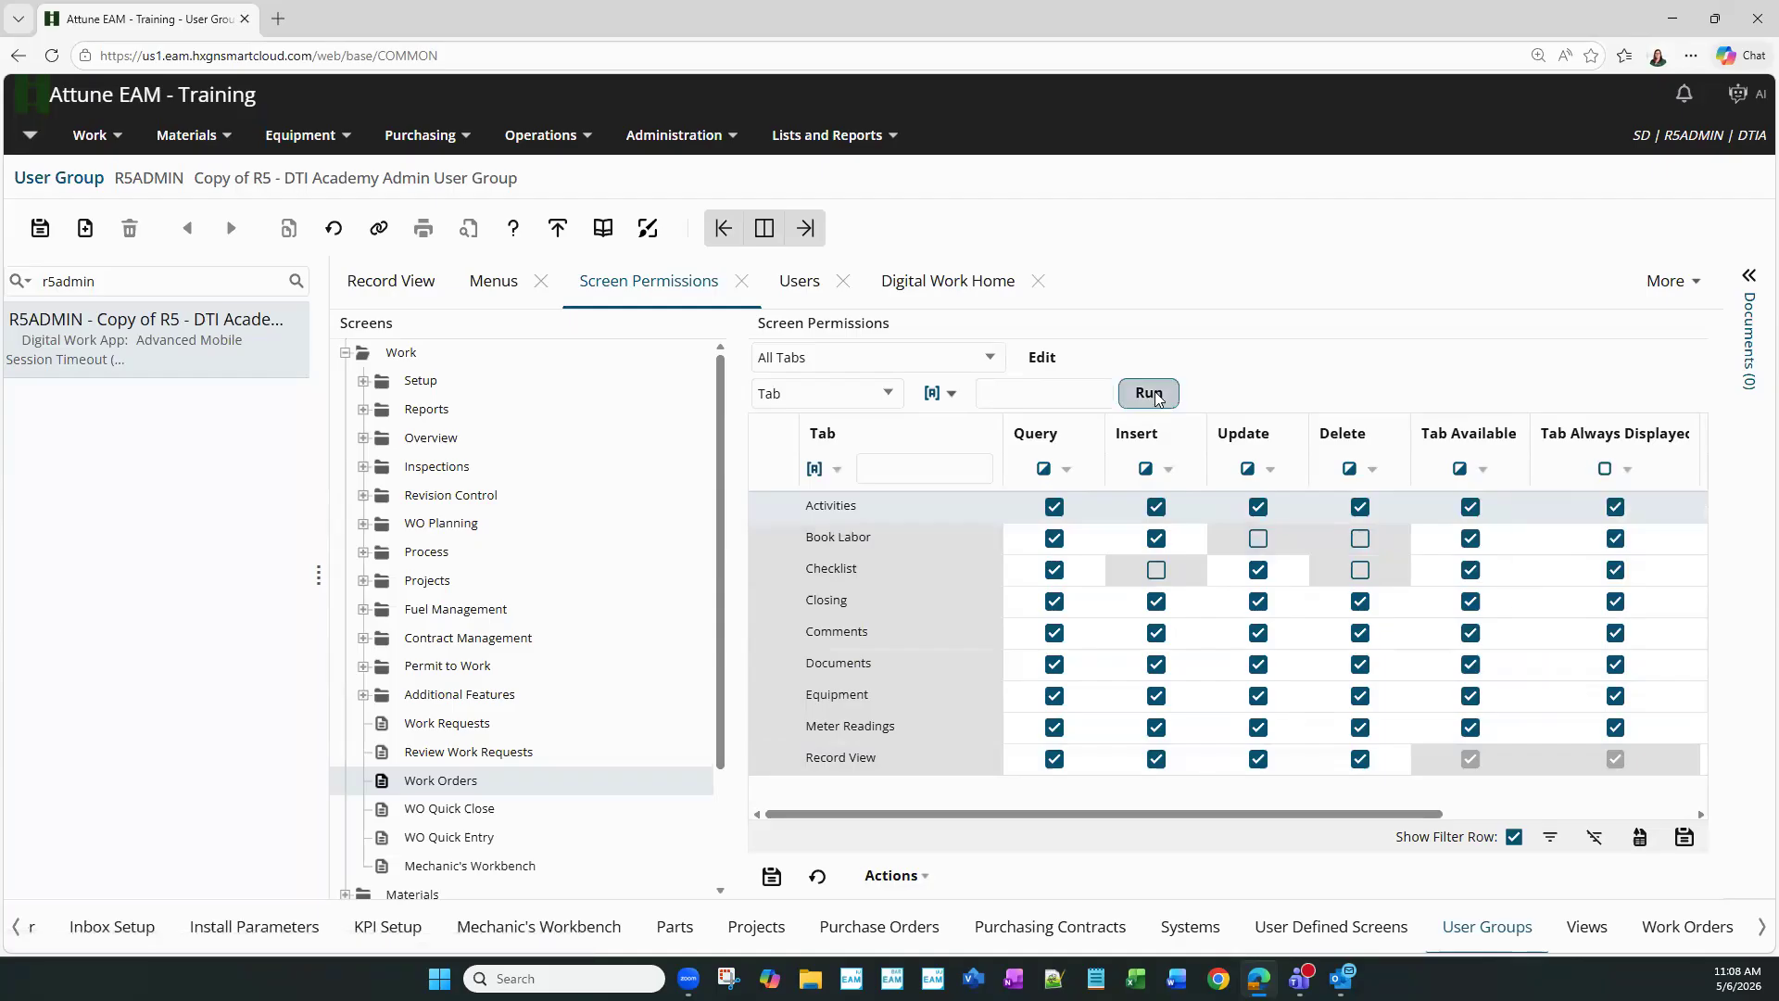
click(1149, 392)
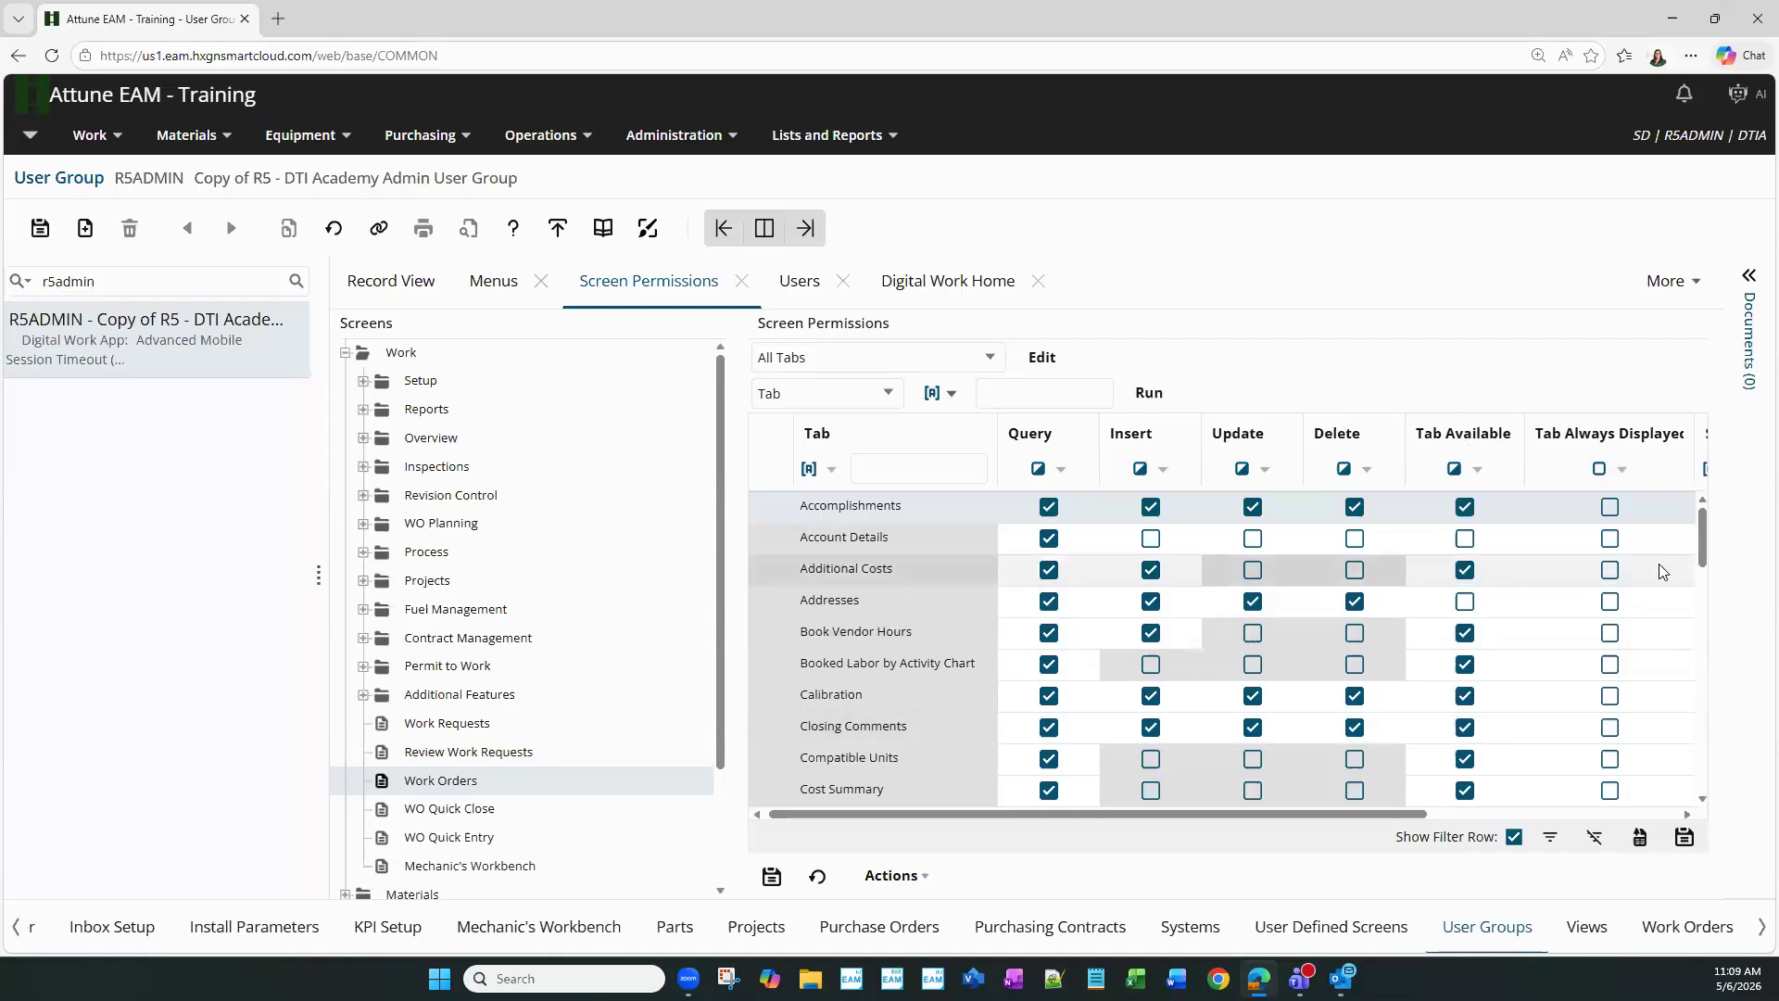
scroll(1661, 571, down, 3)
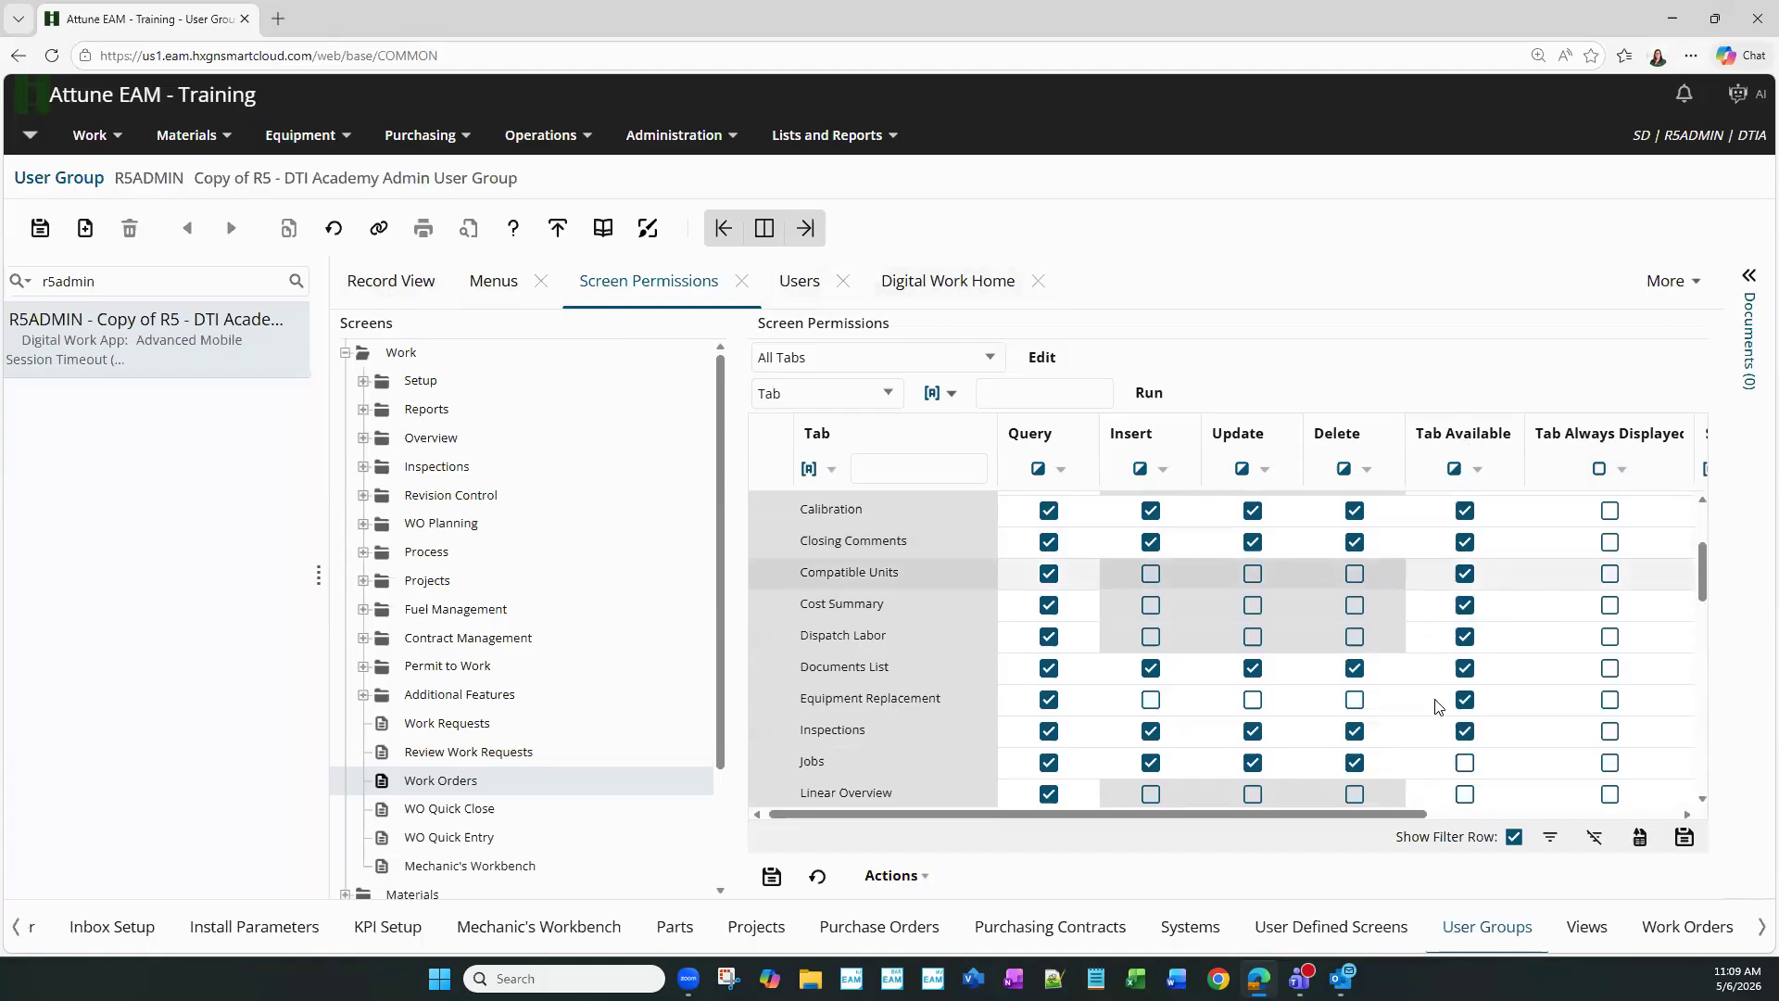
click(1608, 606)
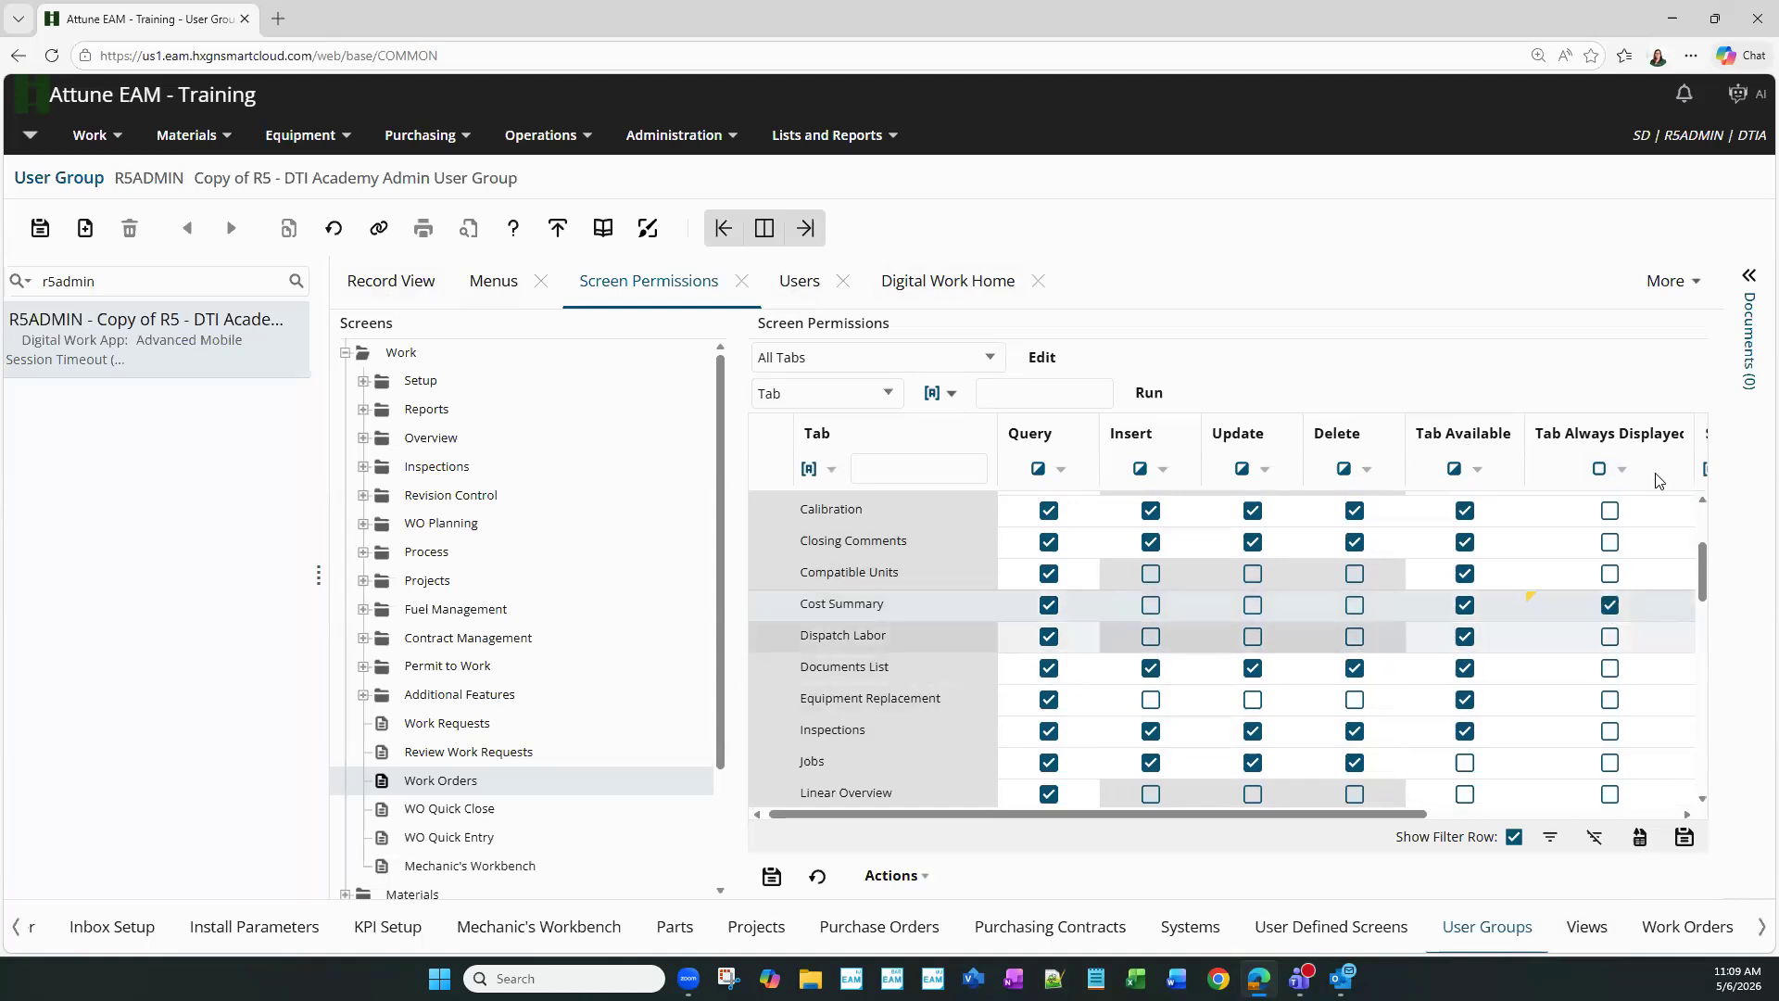
click(1612, 608)
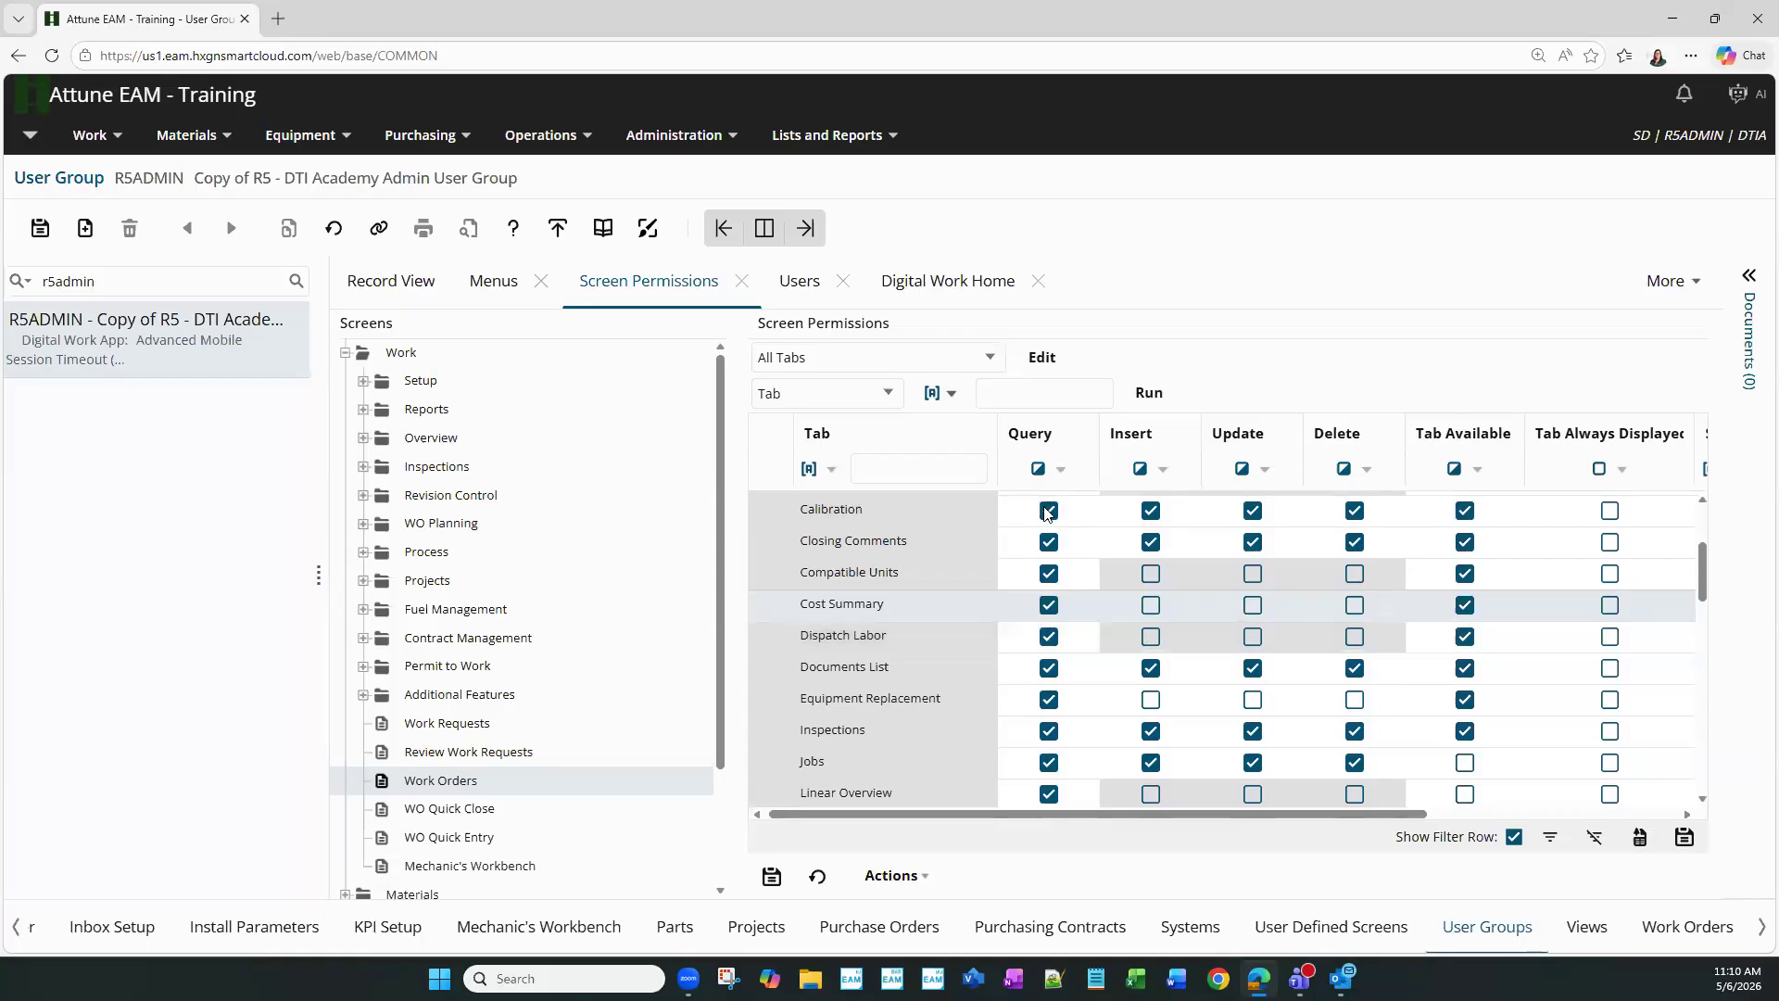
- Expand the Materials group and load the Parts screen's tab permissions
scroll(369, 775, down, 3)
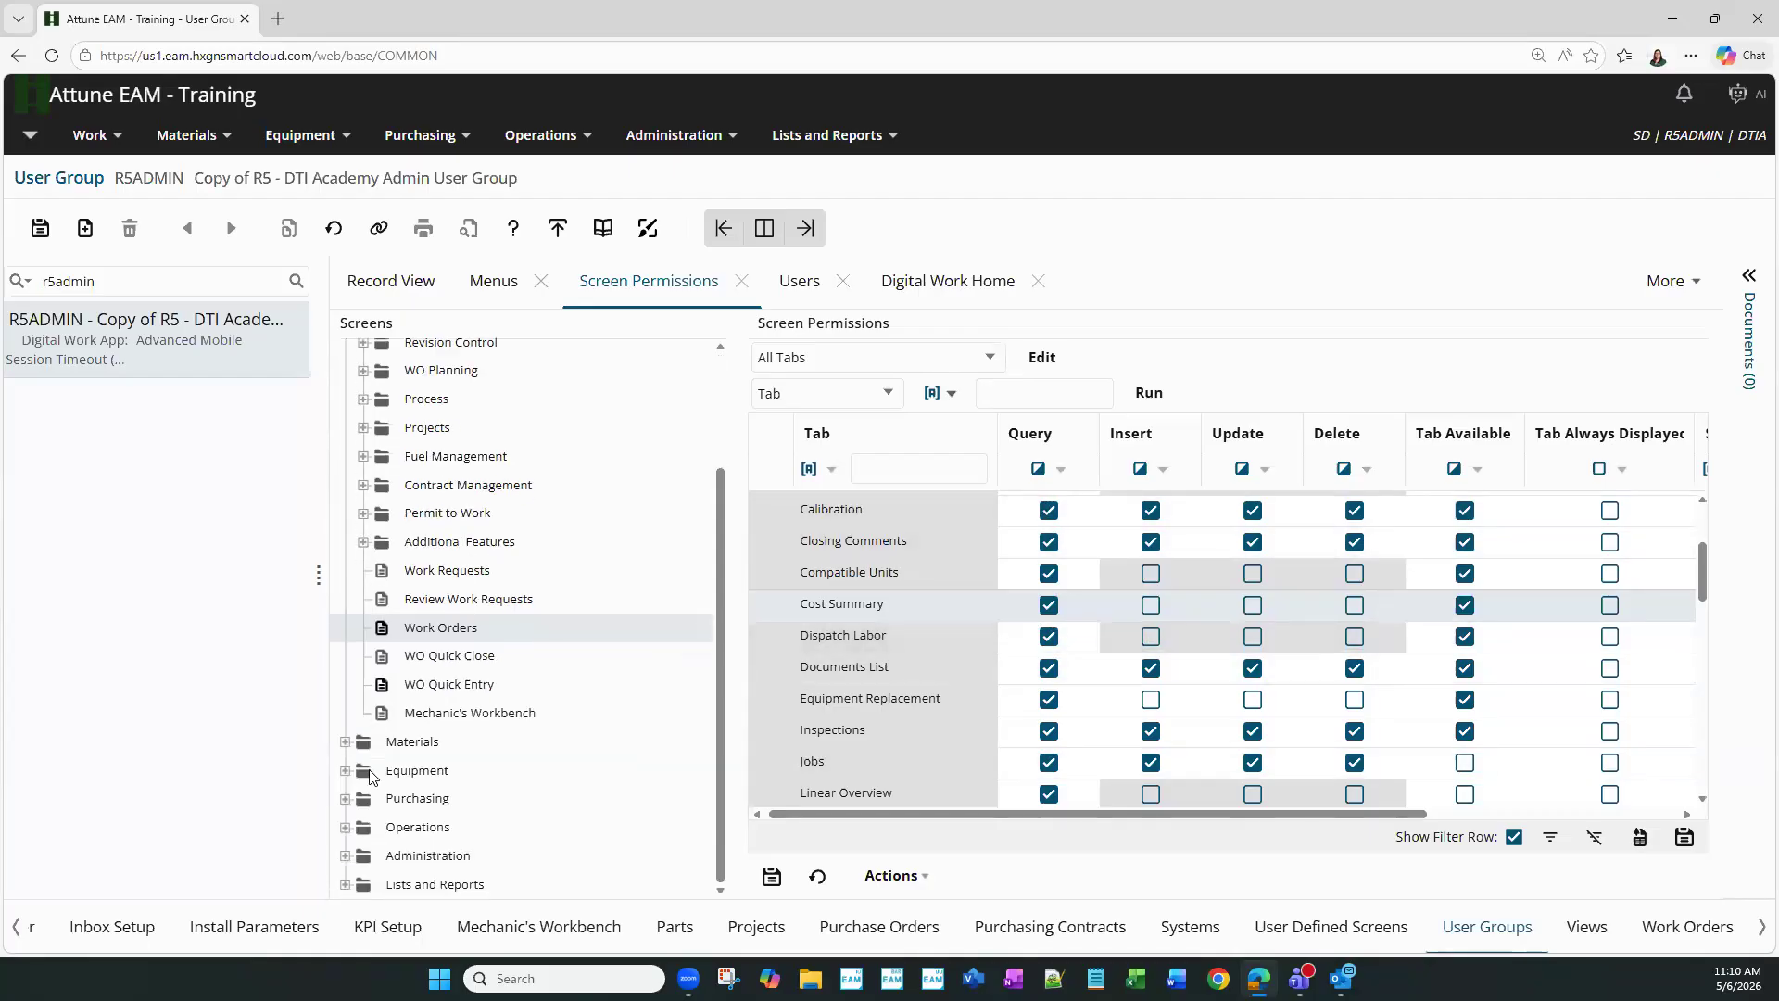
click(344, 741)
scroll(424, 738, down, 5)
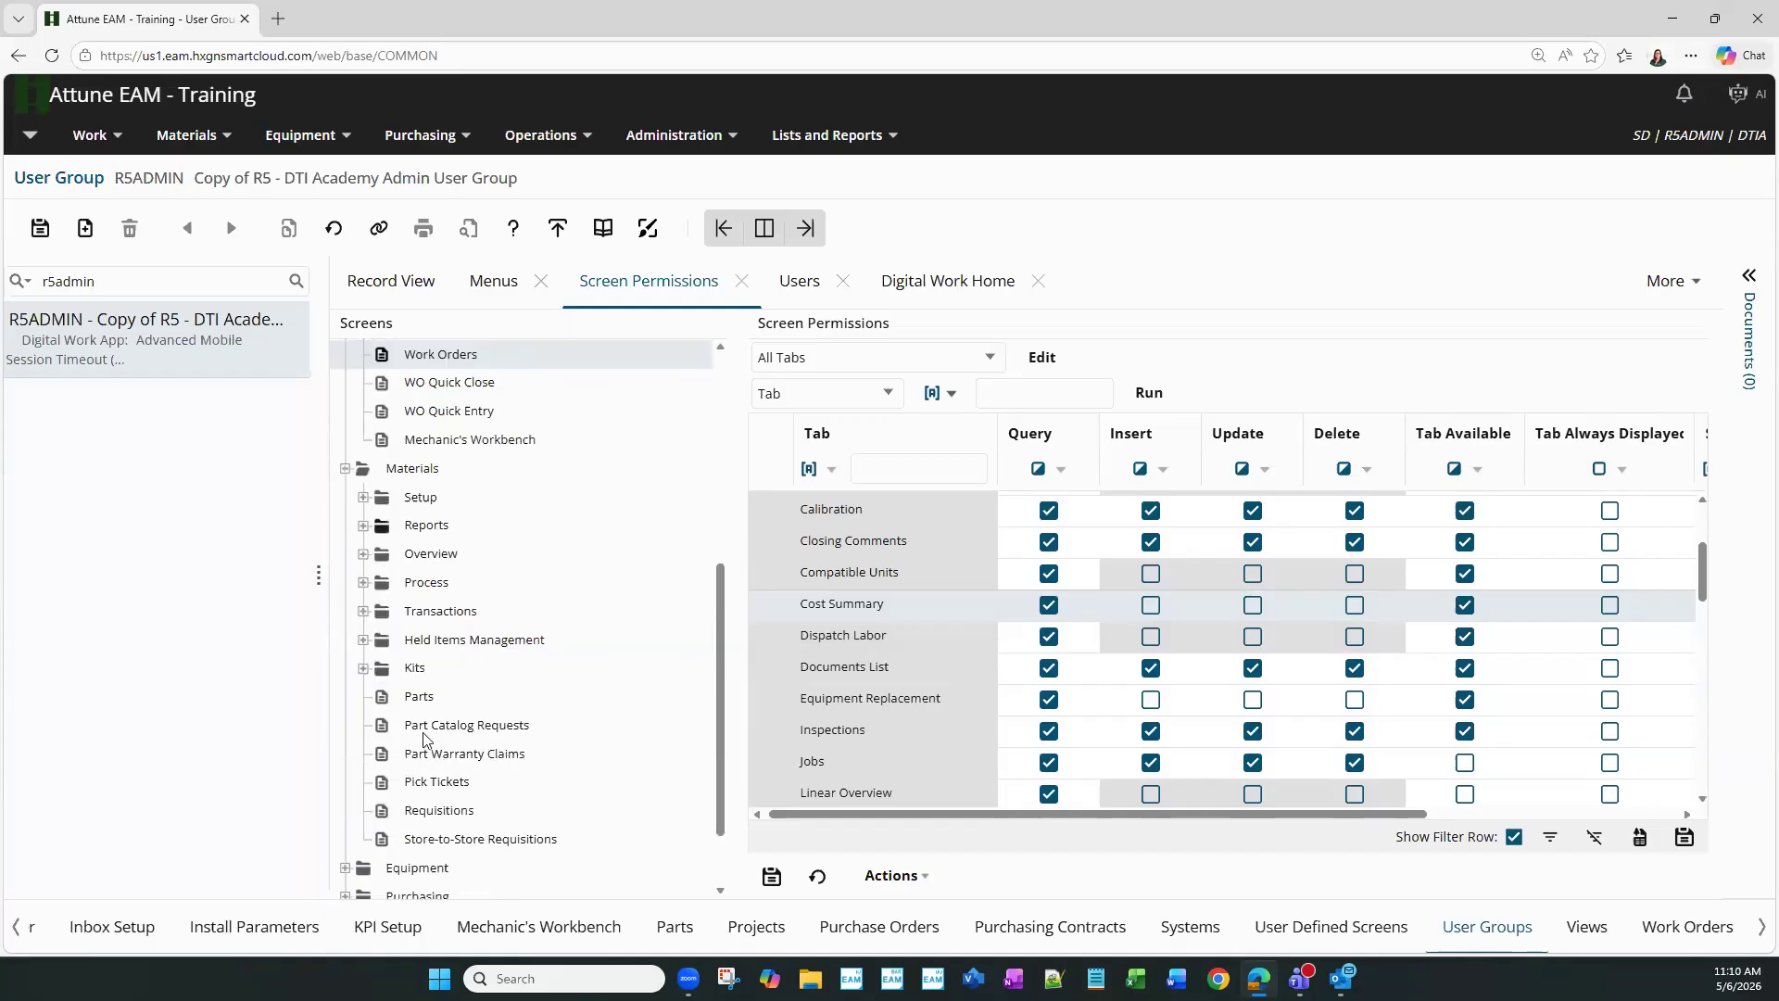
click(426, 696)
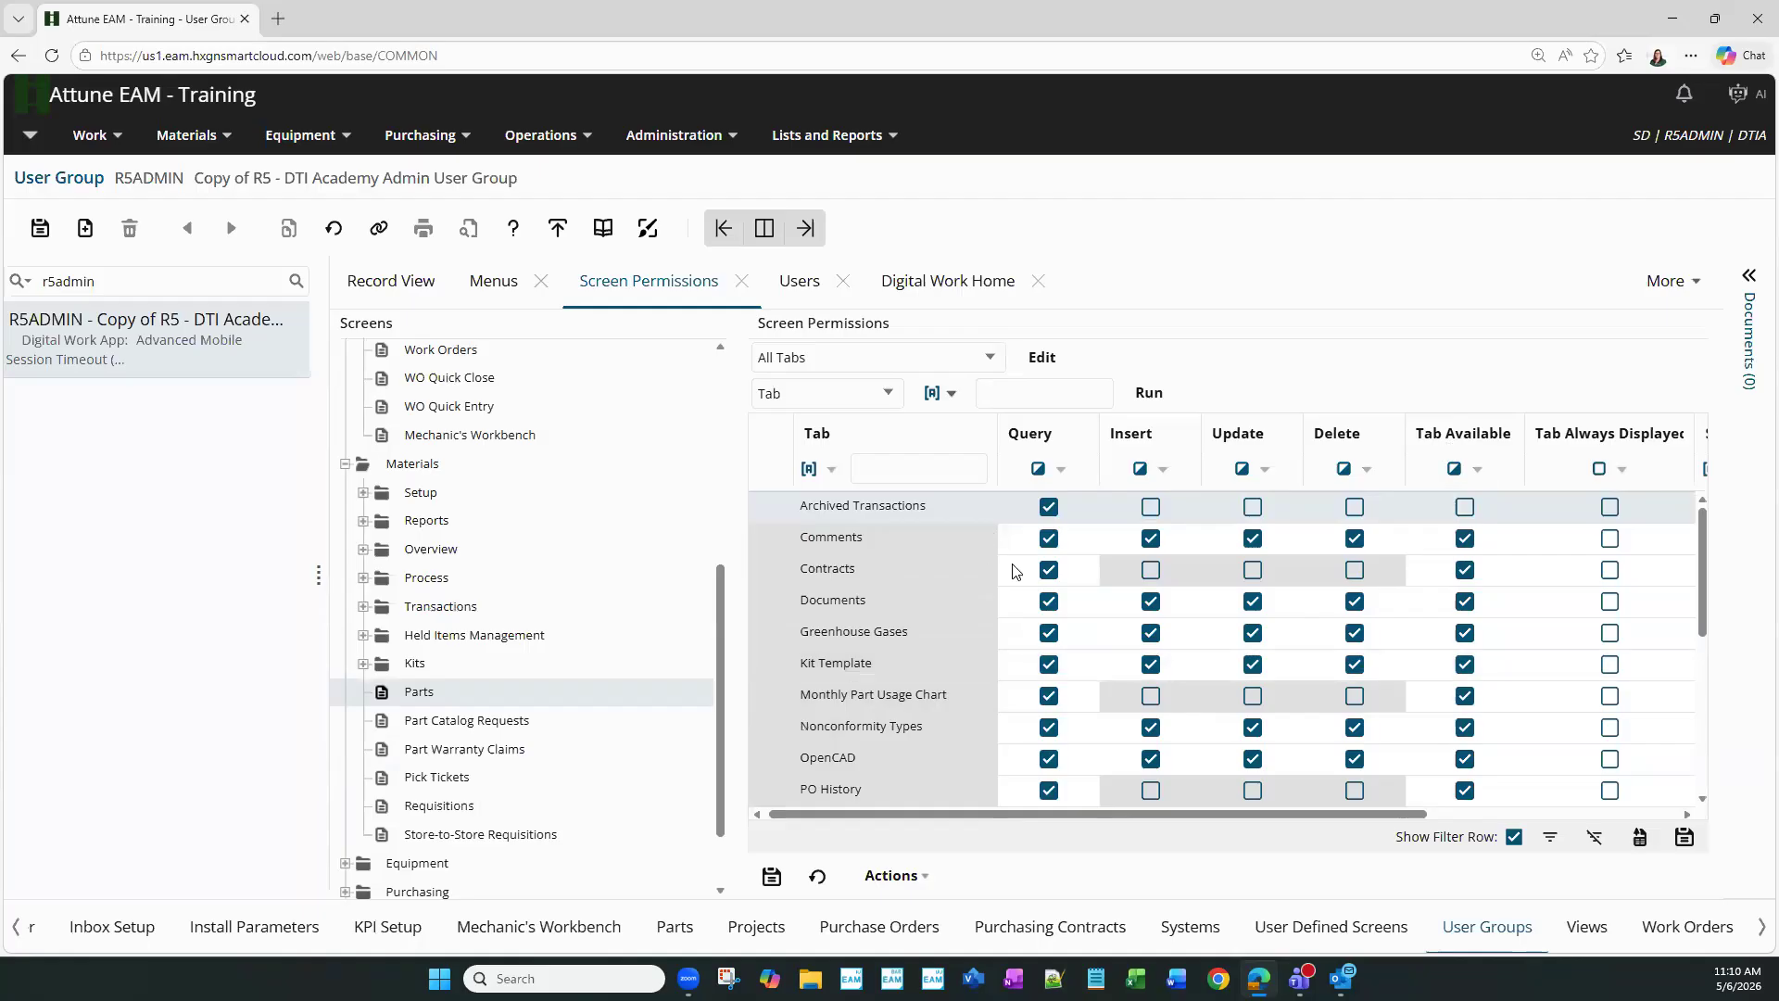
- Make the Documents tab query-only, clearing Insert, Update and Delete
click(1048, 607)
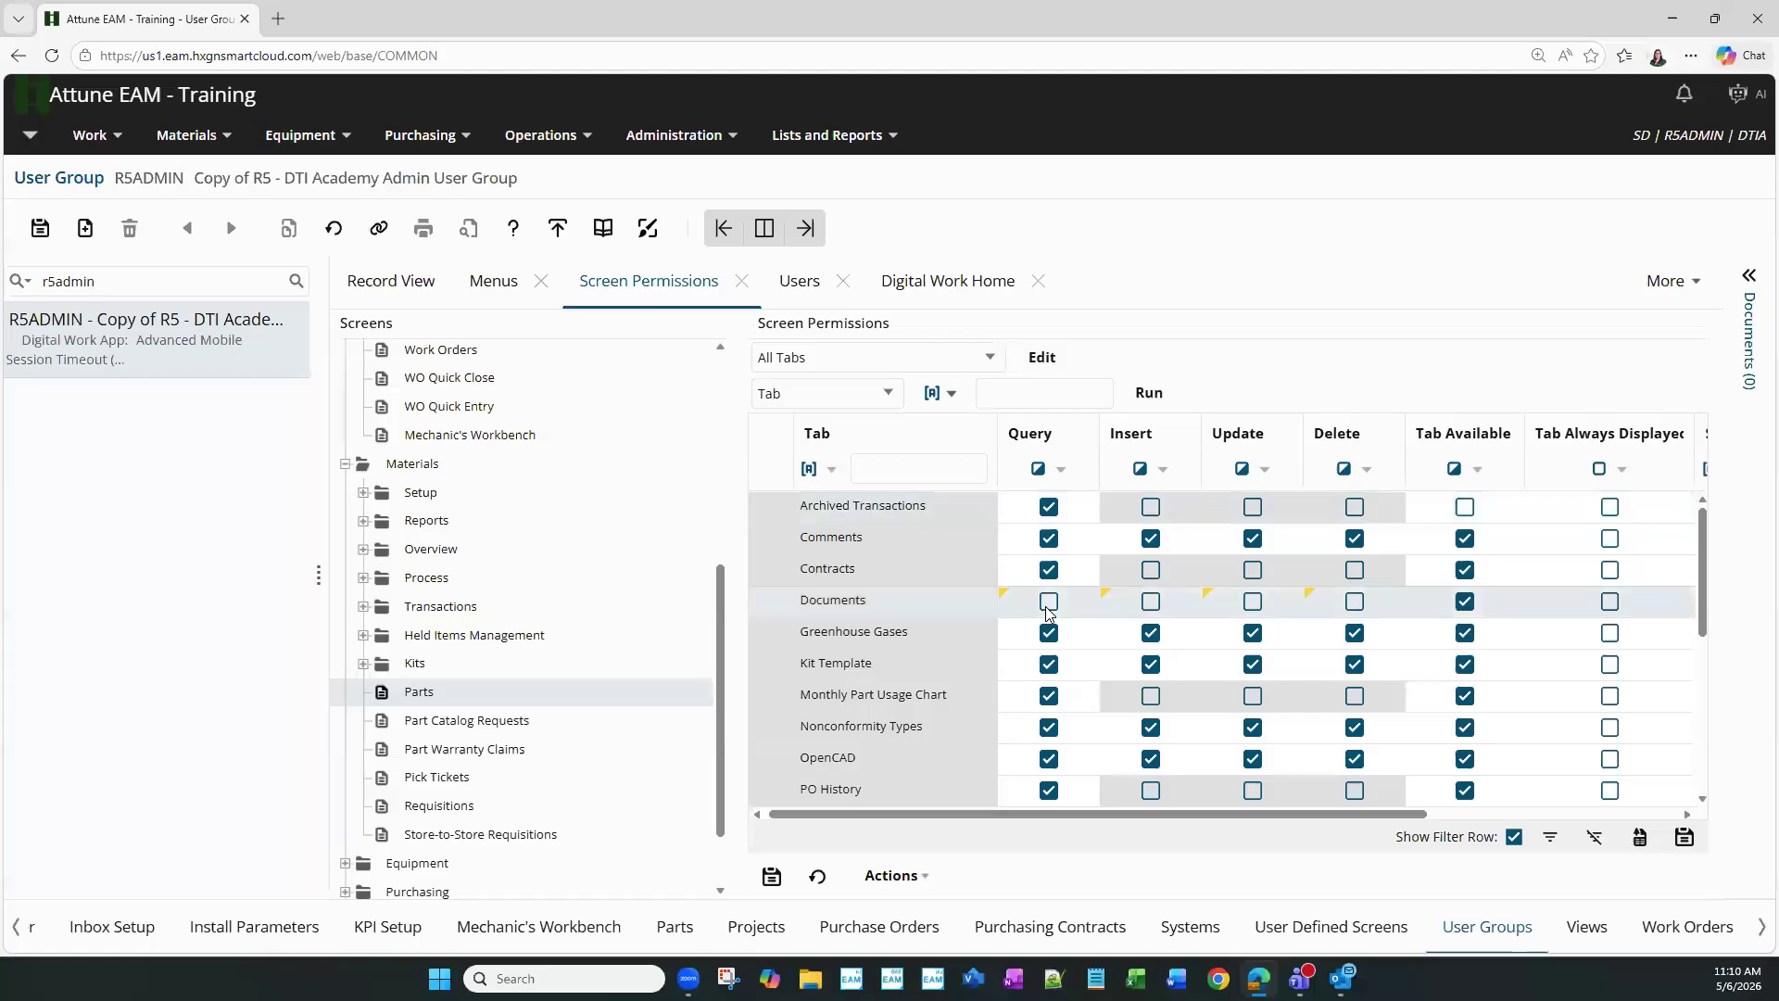
click(1046, 604)
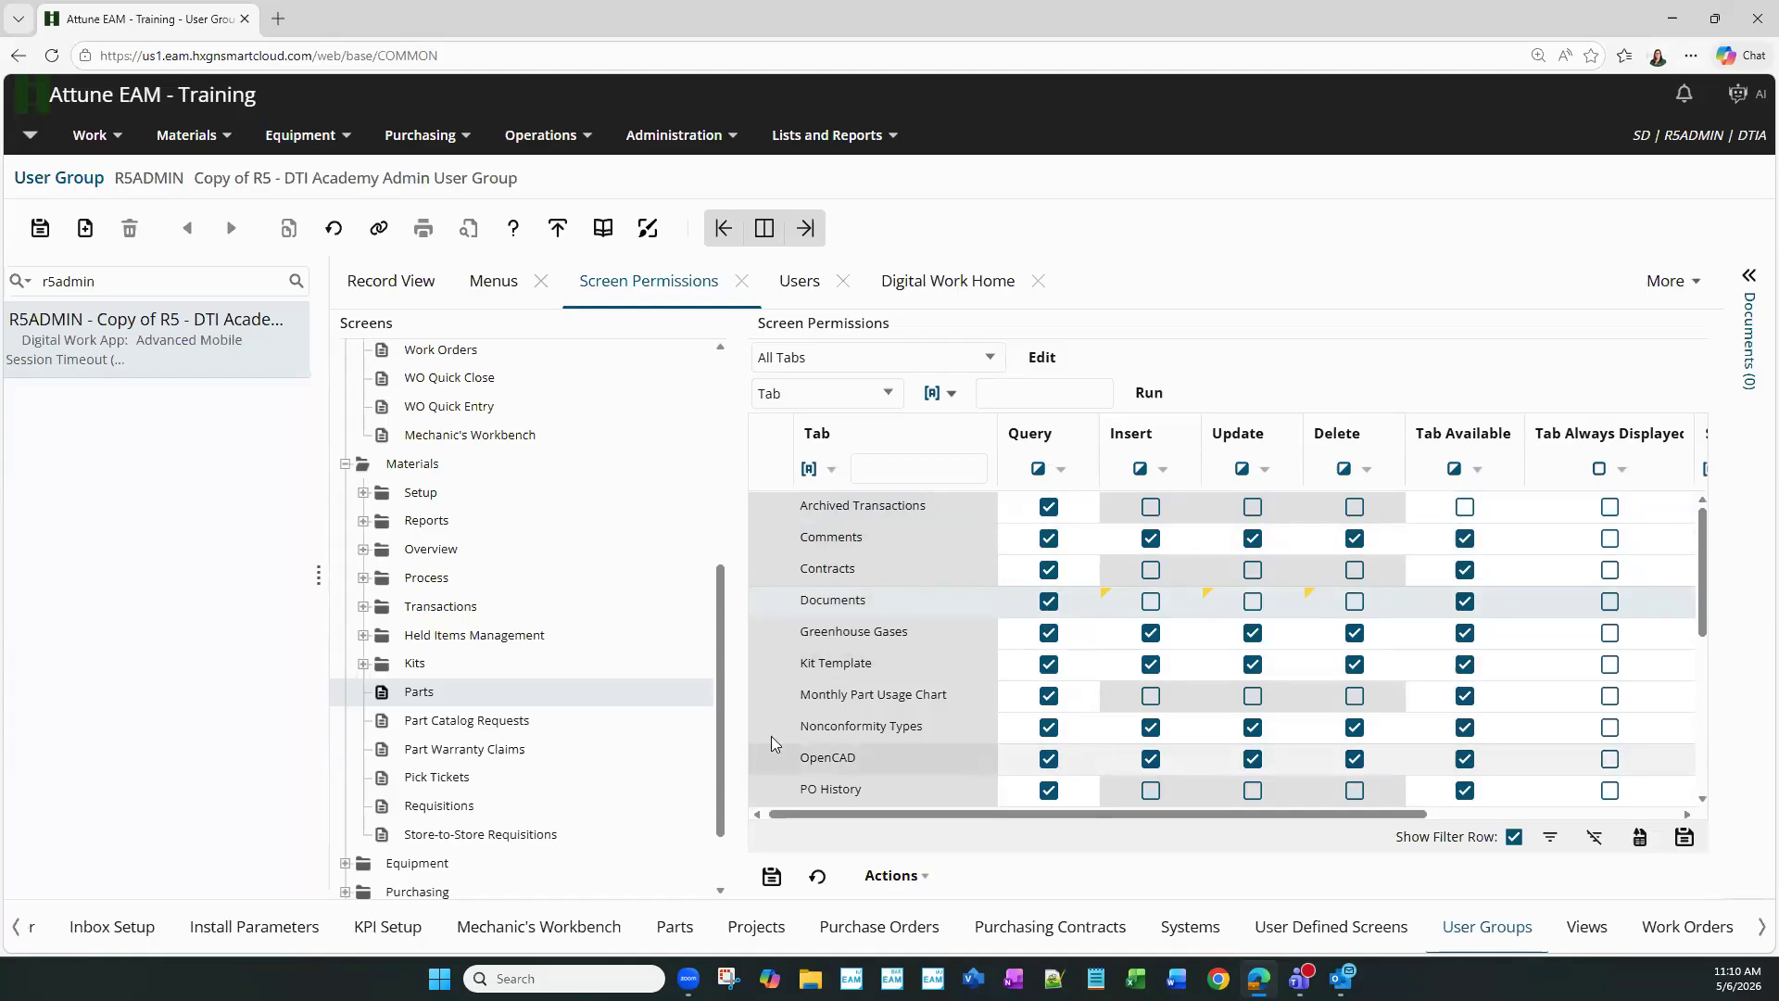
scroll(408, 815, down, 1)
- Open the Assets tab permissions under Equipment, saving the pending Parts changes
click(344, 774)
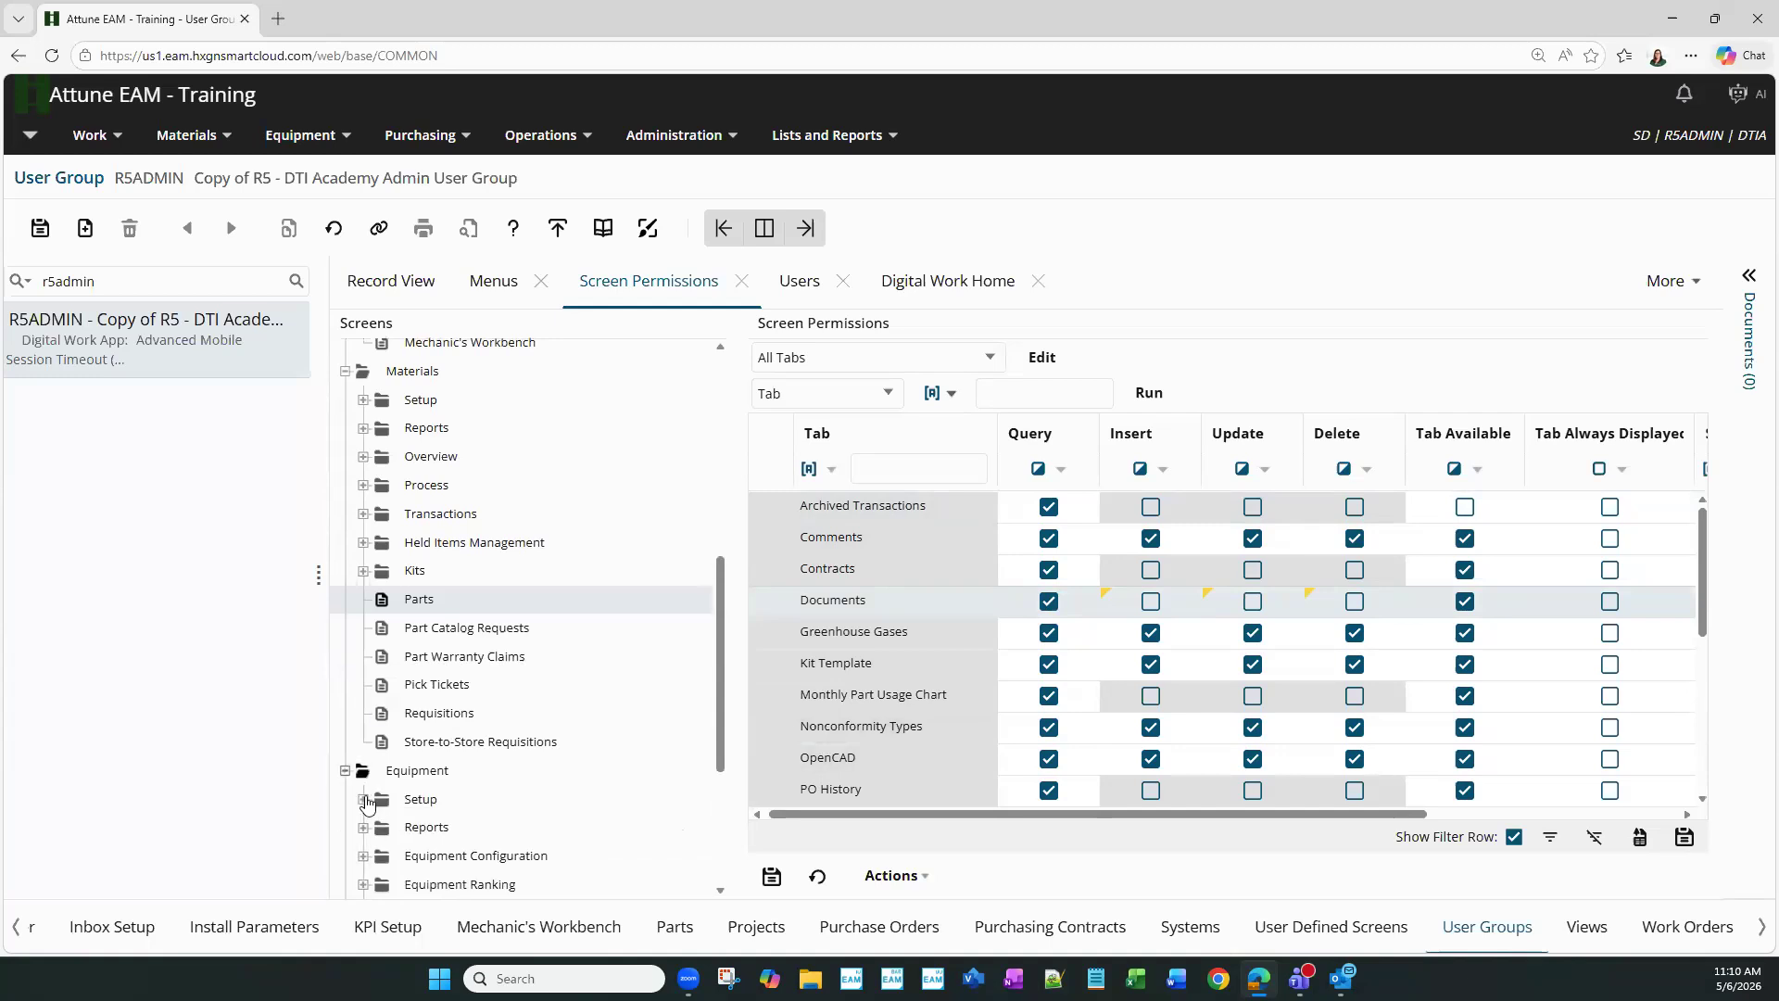
scroll(415, 830, down, 2)
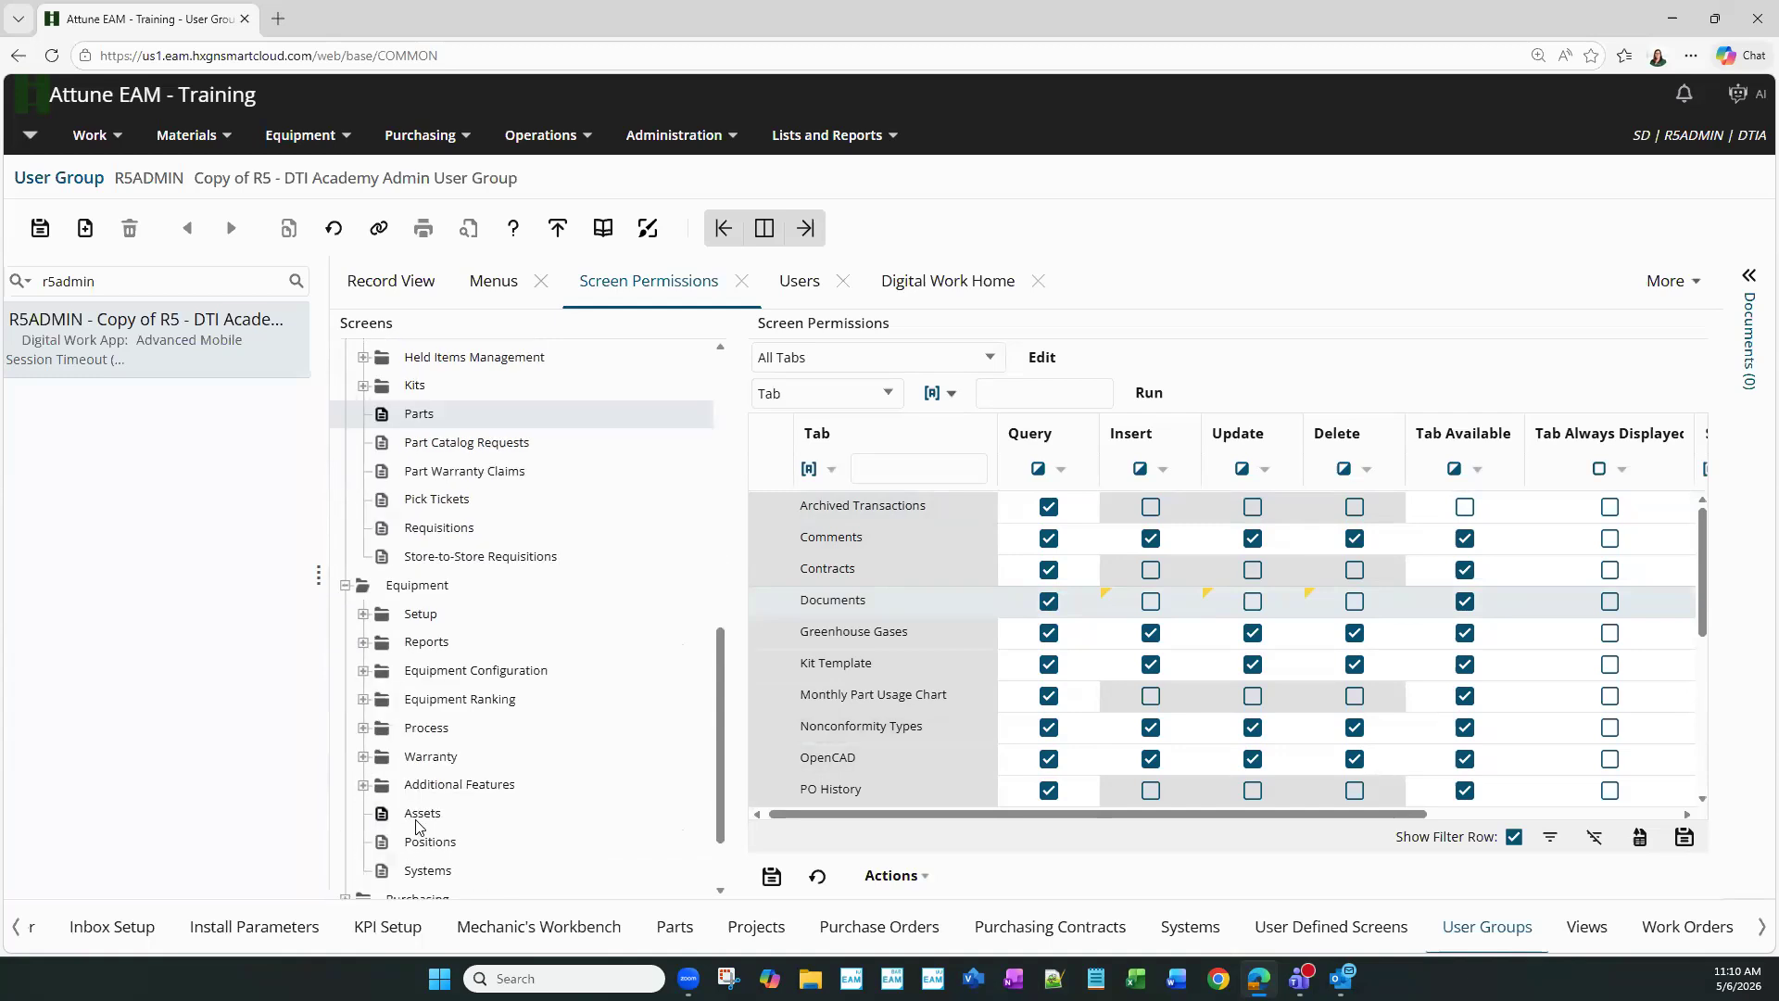
click(417, 824)
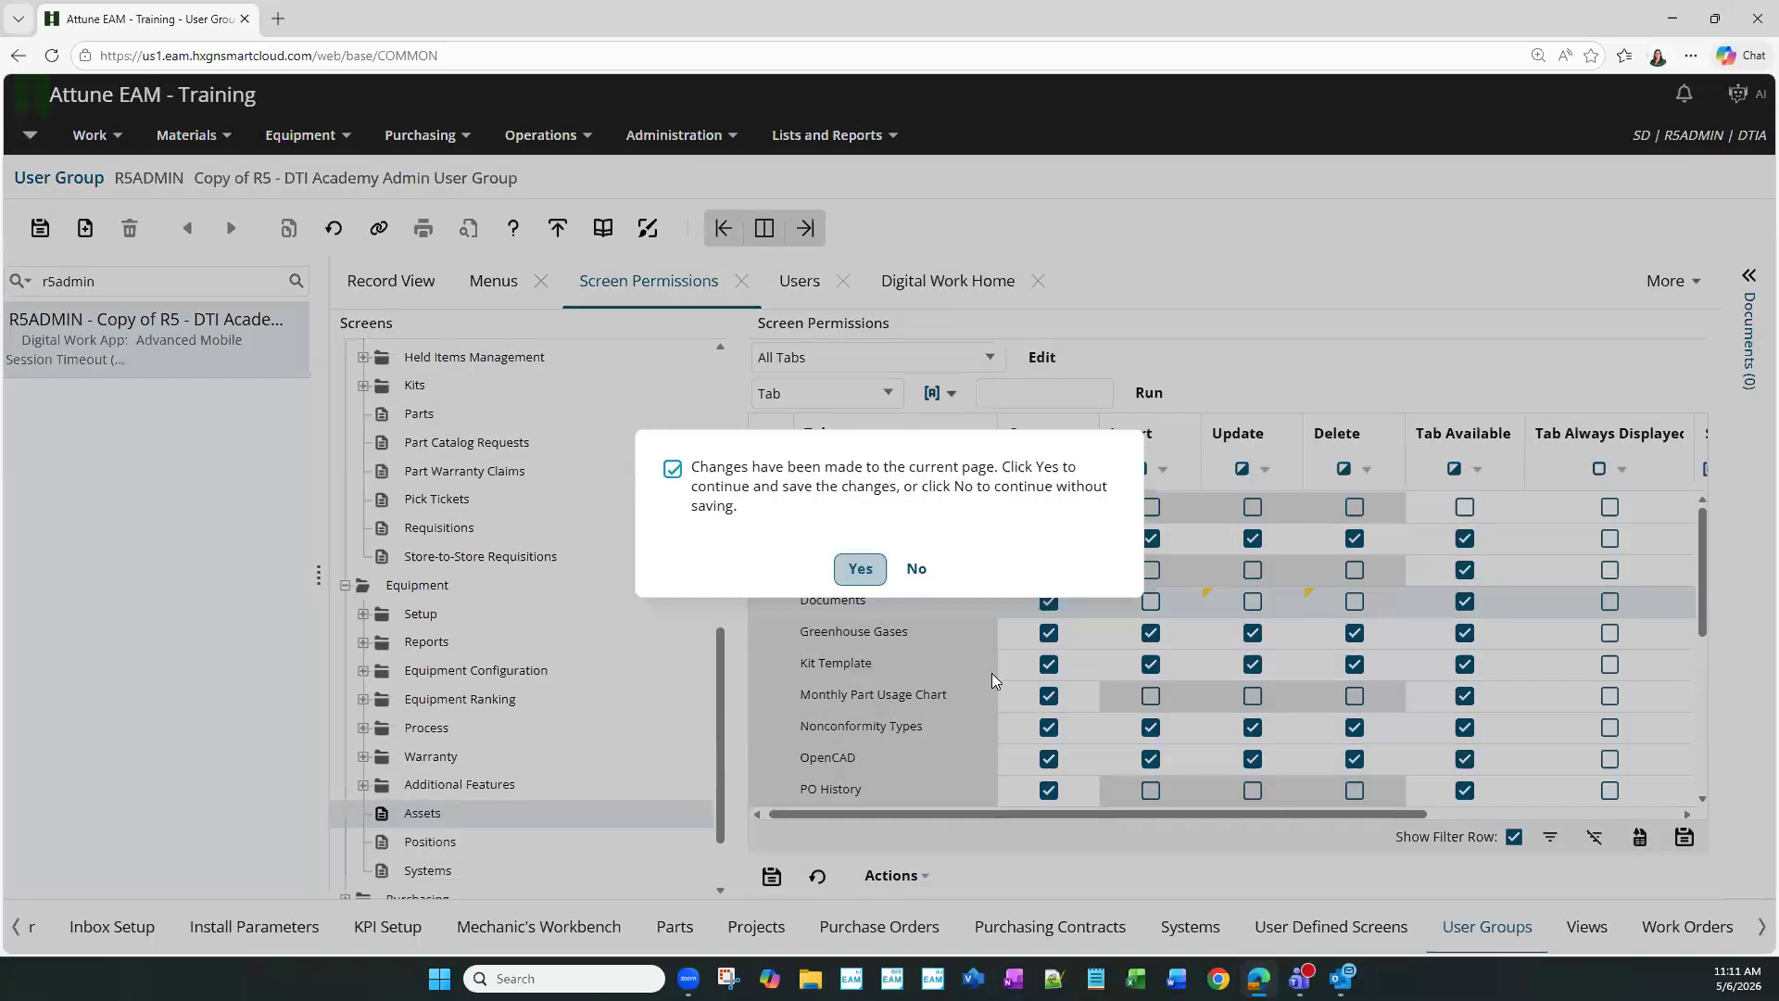
click(861, 569)
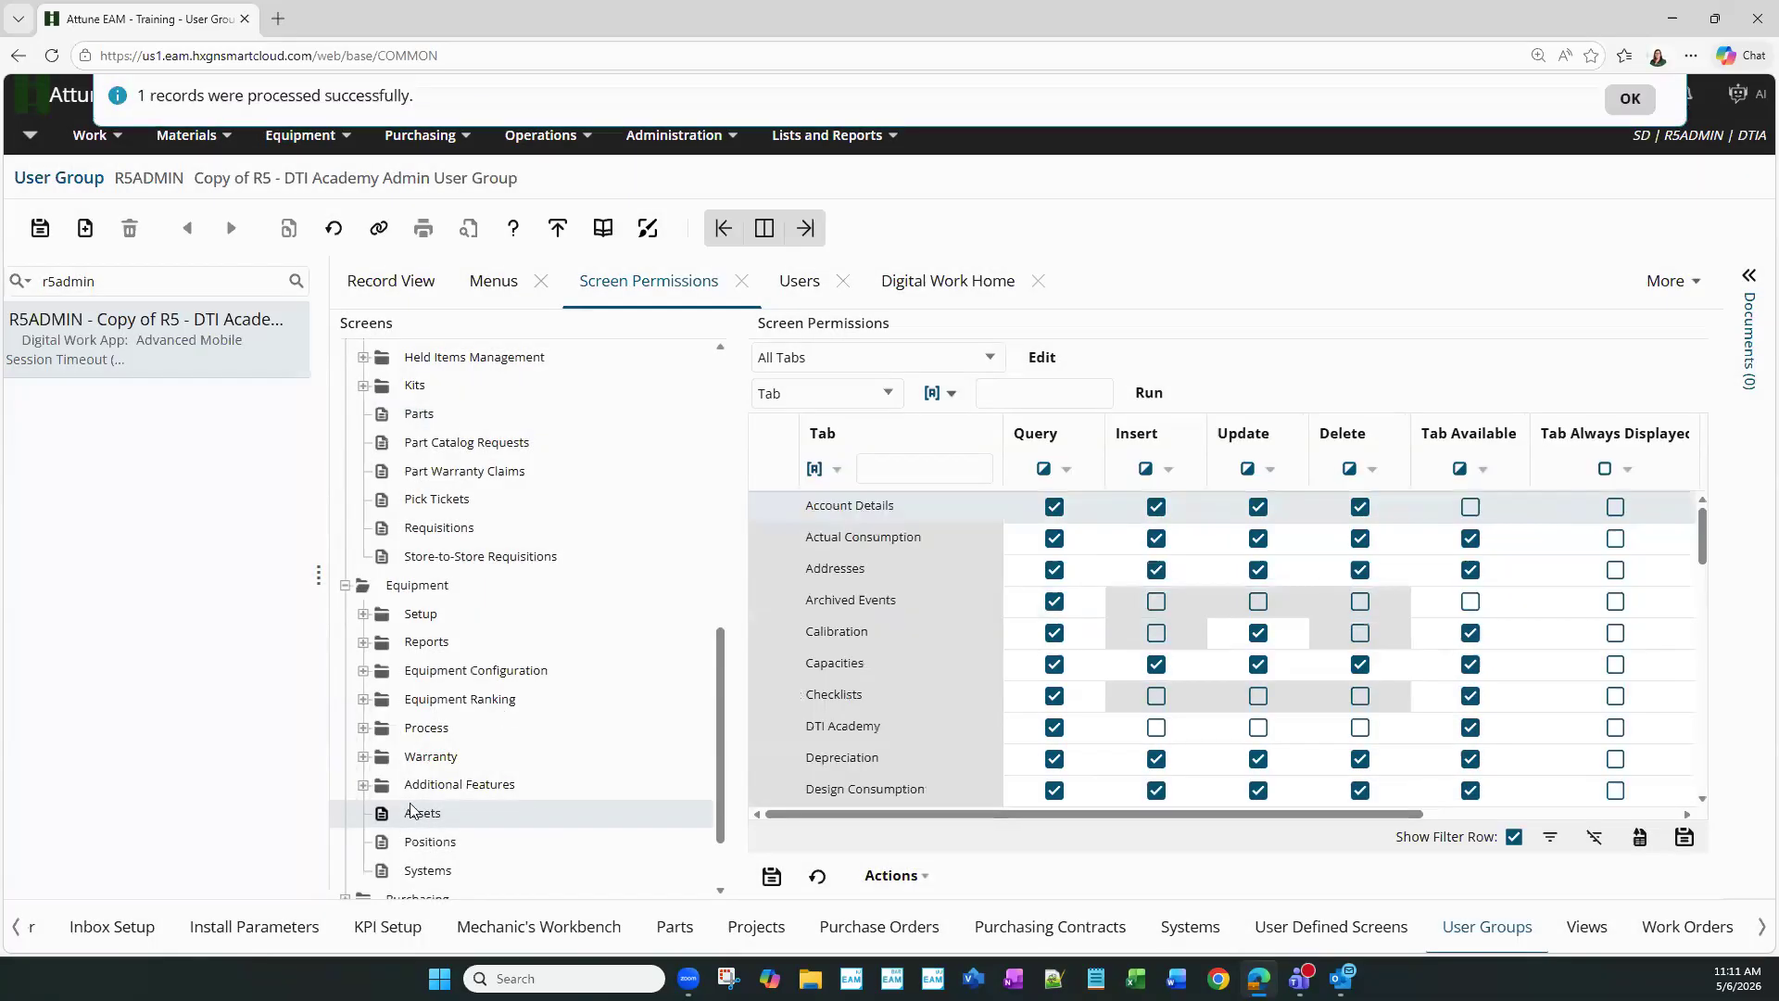
- Make Assets tabs Account Details through Calibration query-only and save
click(1053, 507)
click(1053, 538)
click(1053, 570)
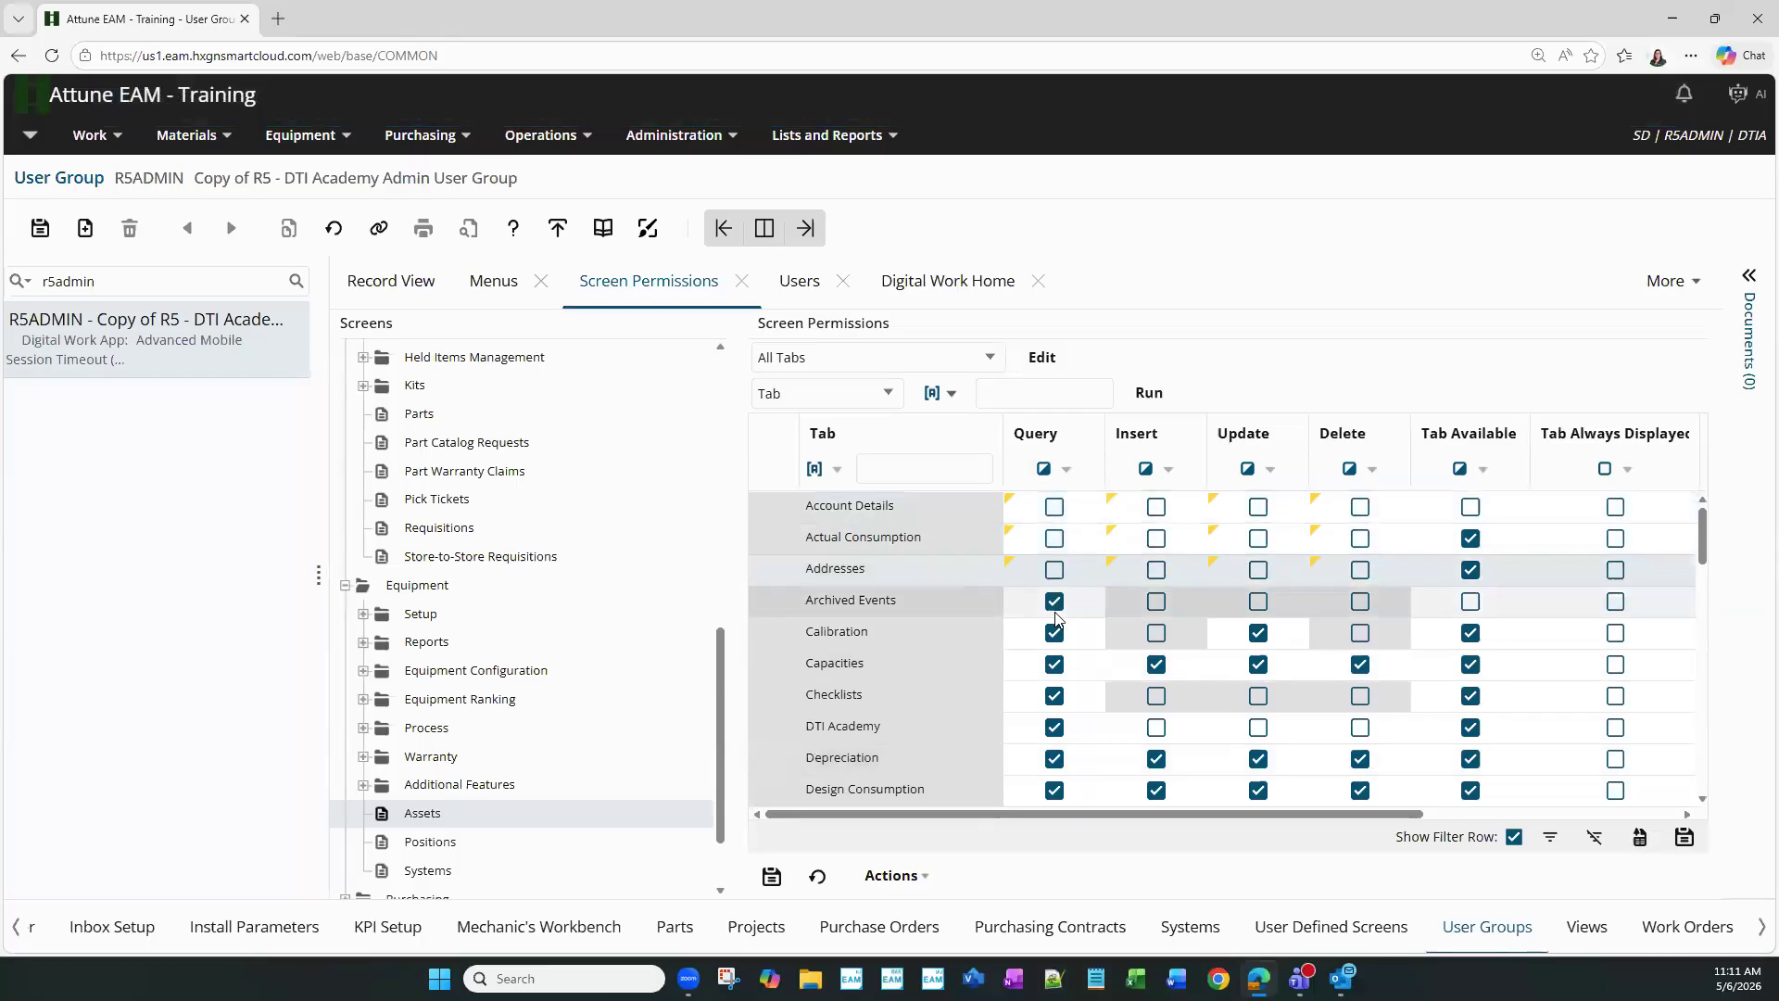
click(1053, 601)
click(1055, 634)
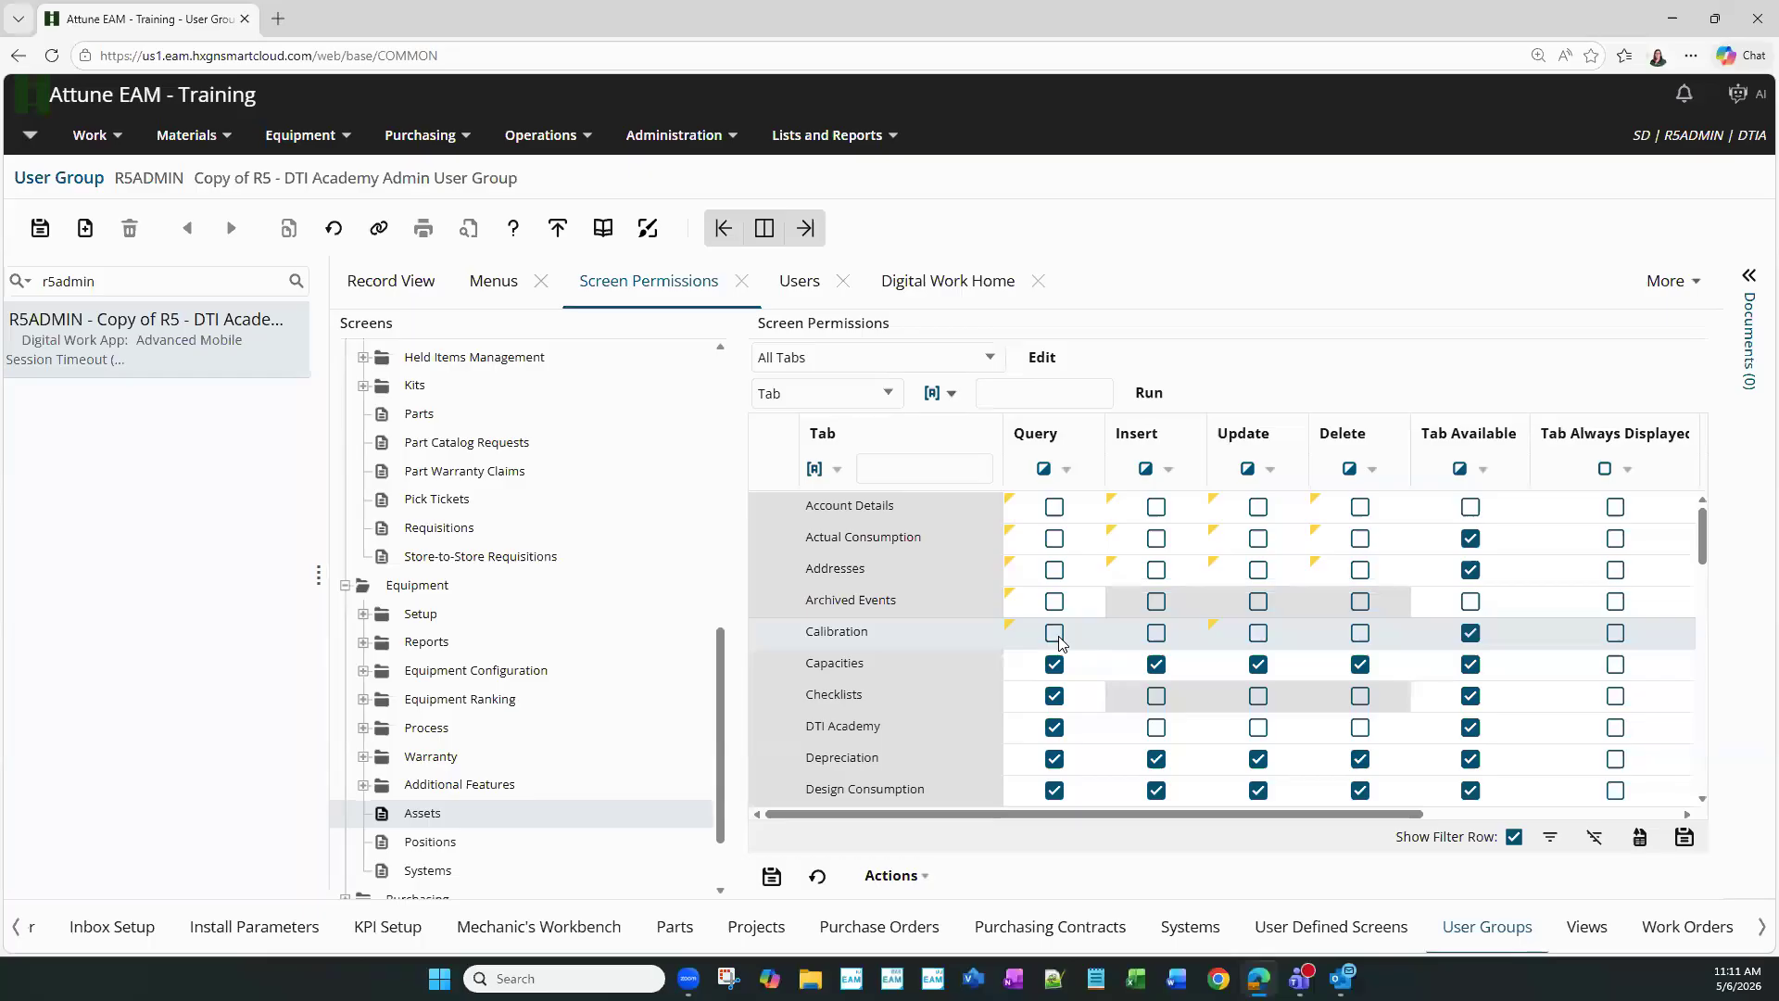
click(1054, 506)
click(1054, 538)
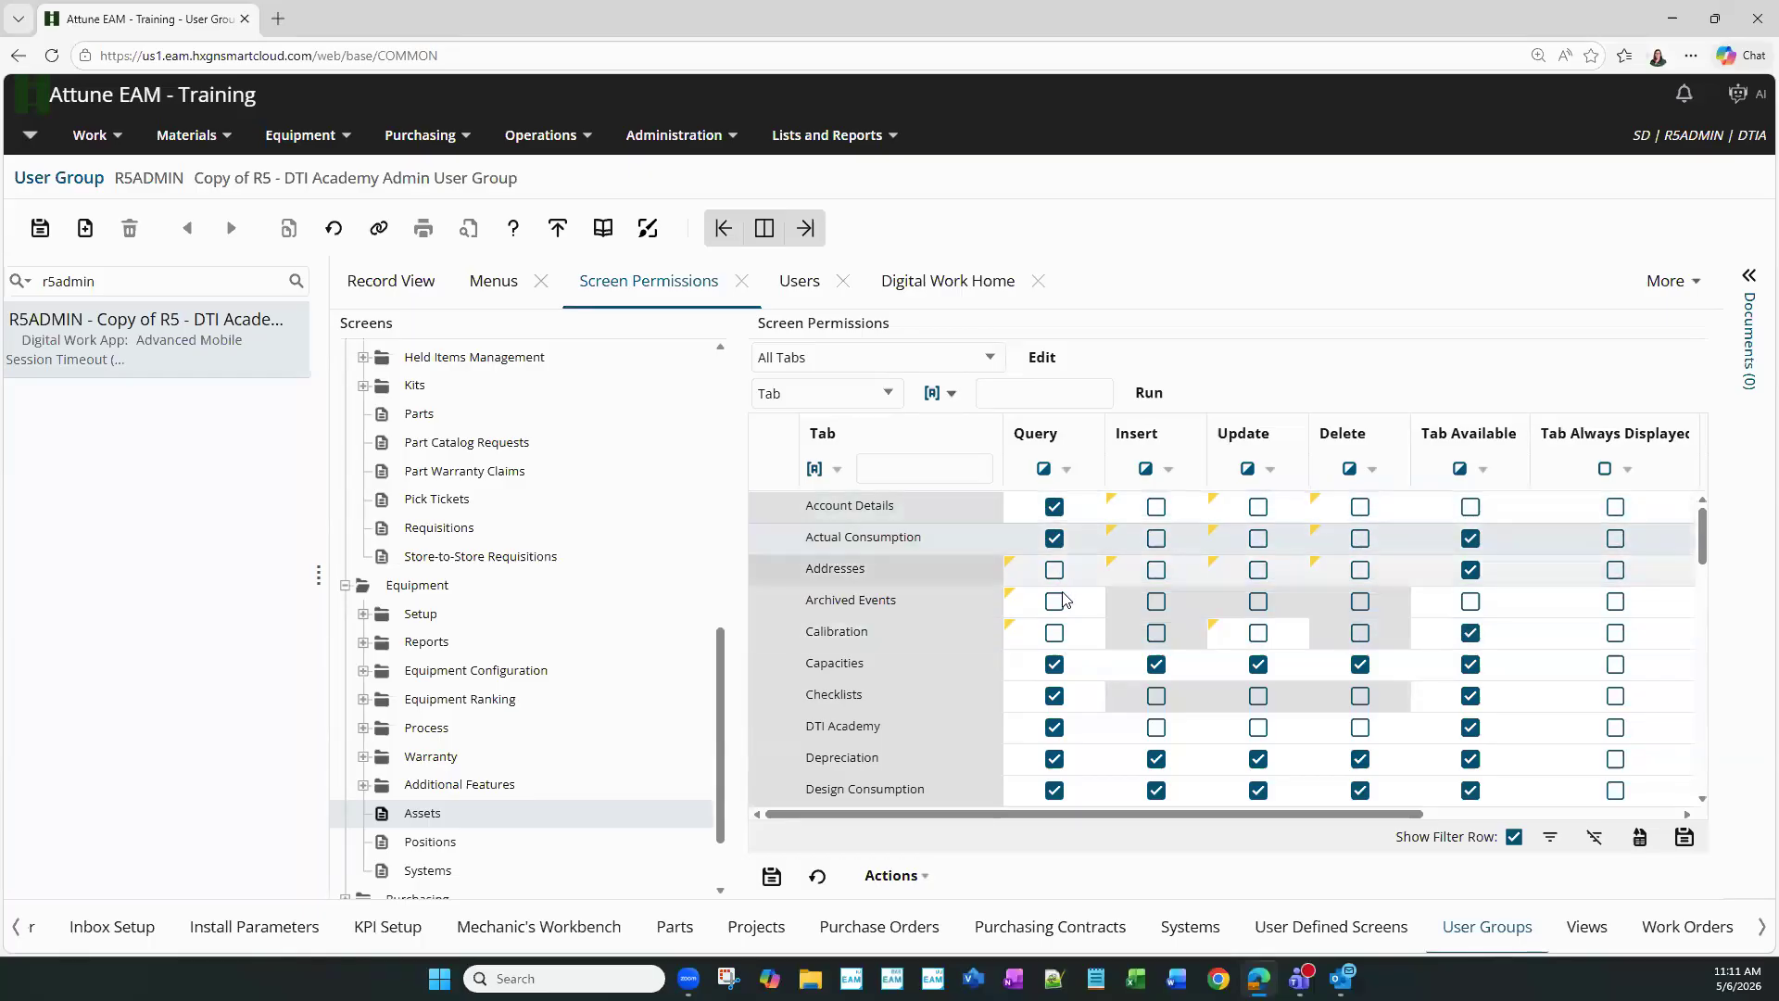
click(1055, 601)
click(1054, 570)
click(1054, 633)
click(116, 326)
click(410, 419)
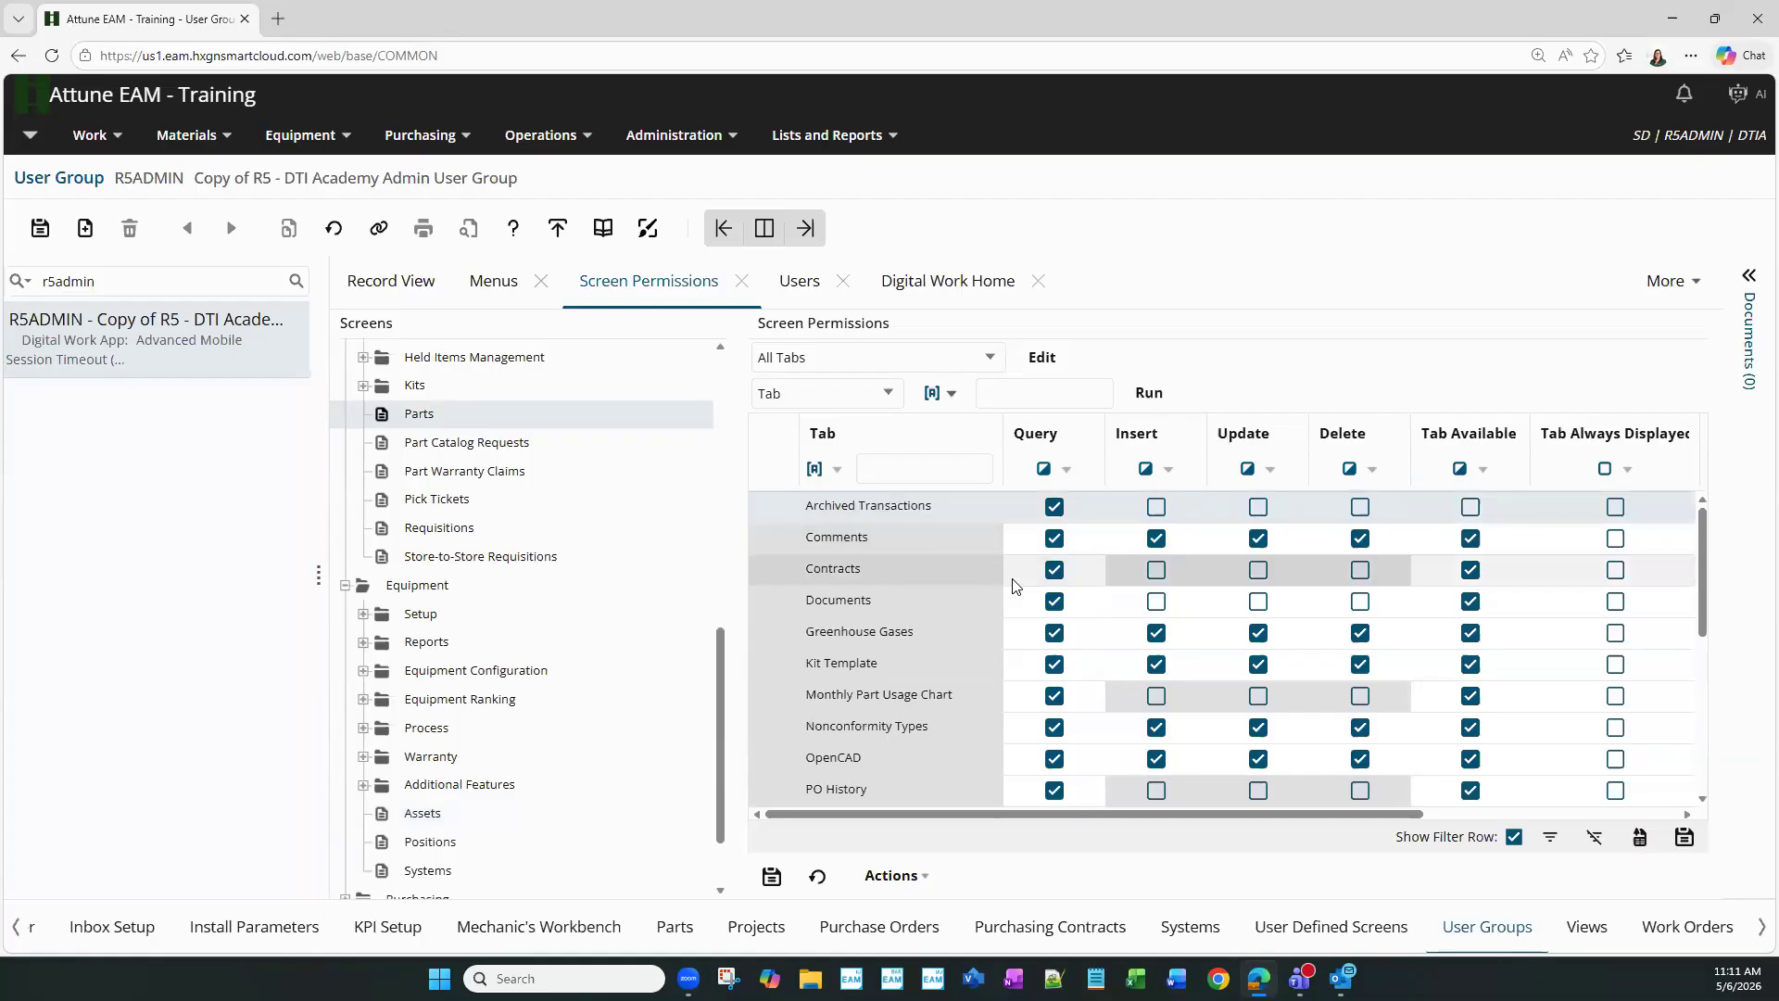
- Make the Parts Associated tab query-only
scroll(1047, 639, down, 2)
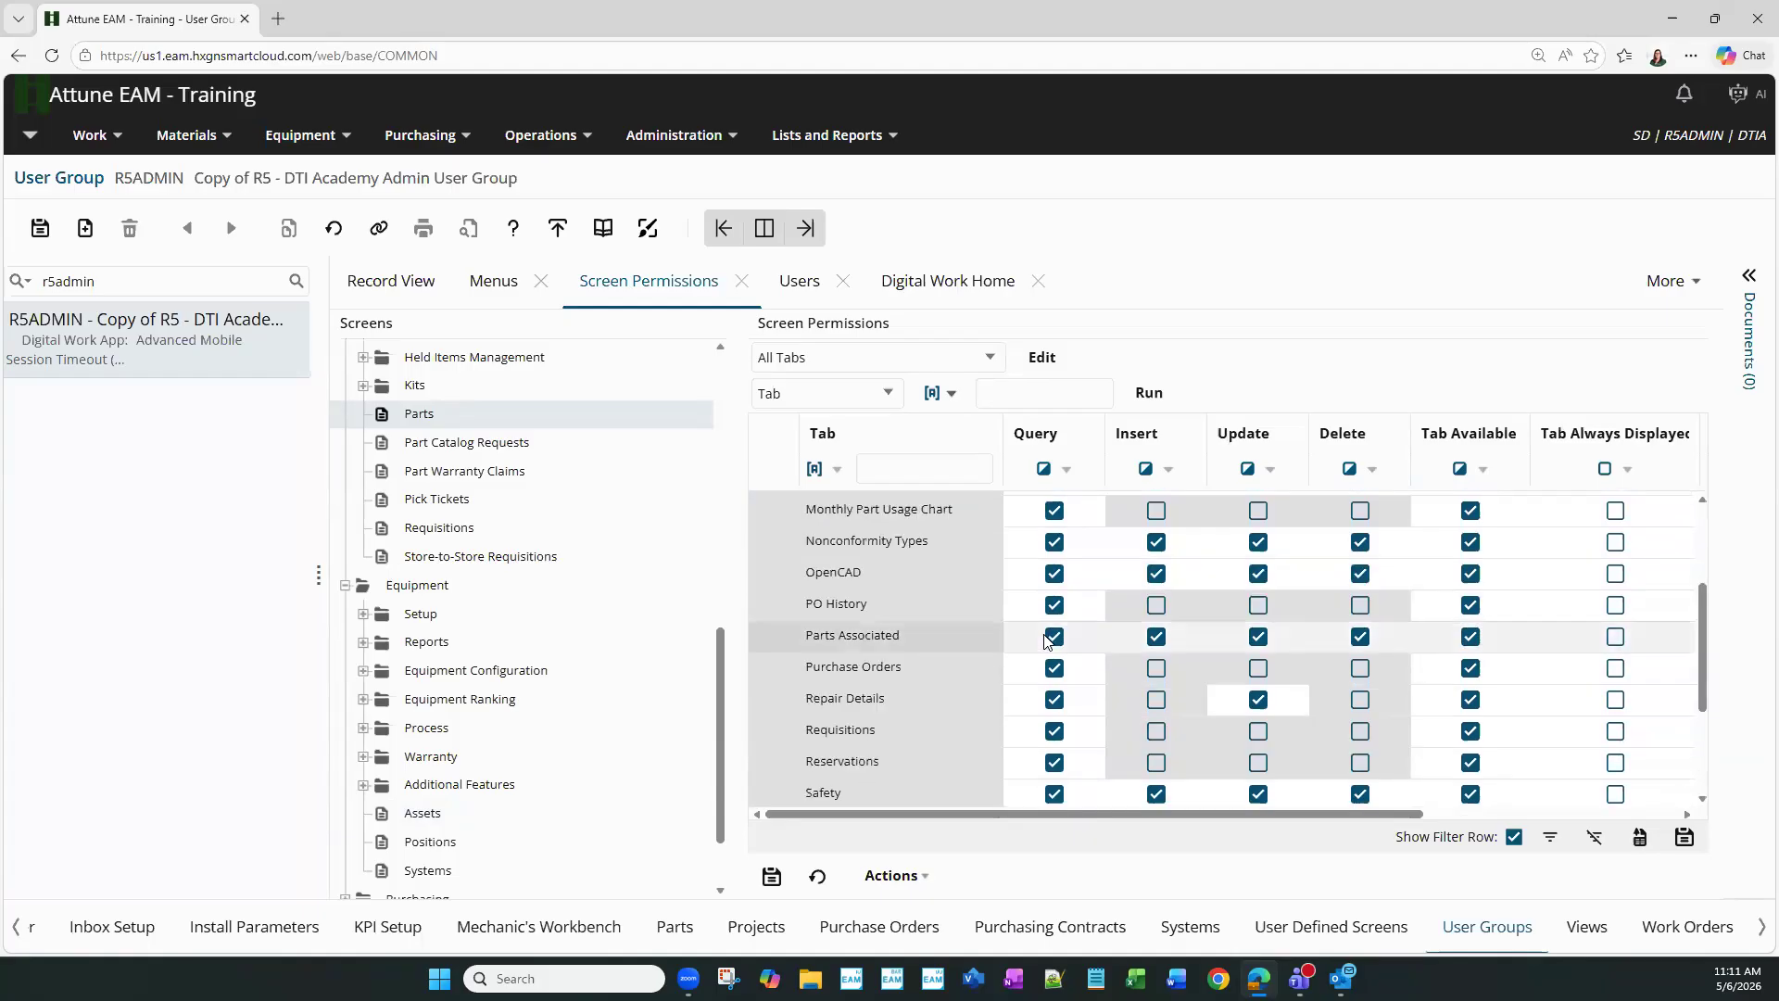
click(1054, 637)
click(1054, 637)
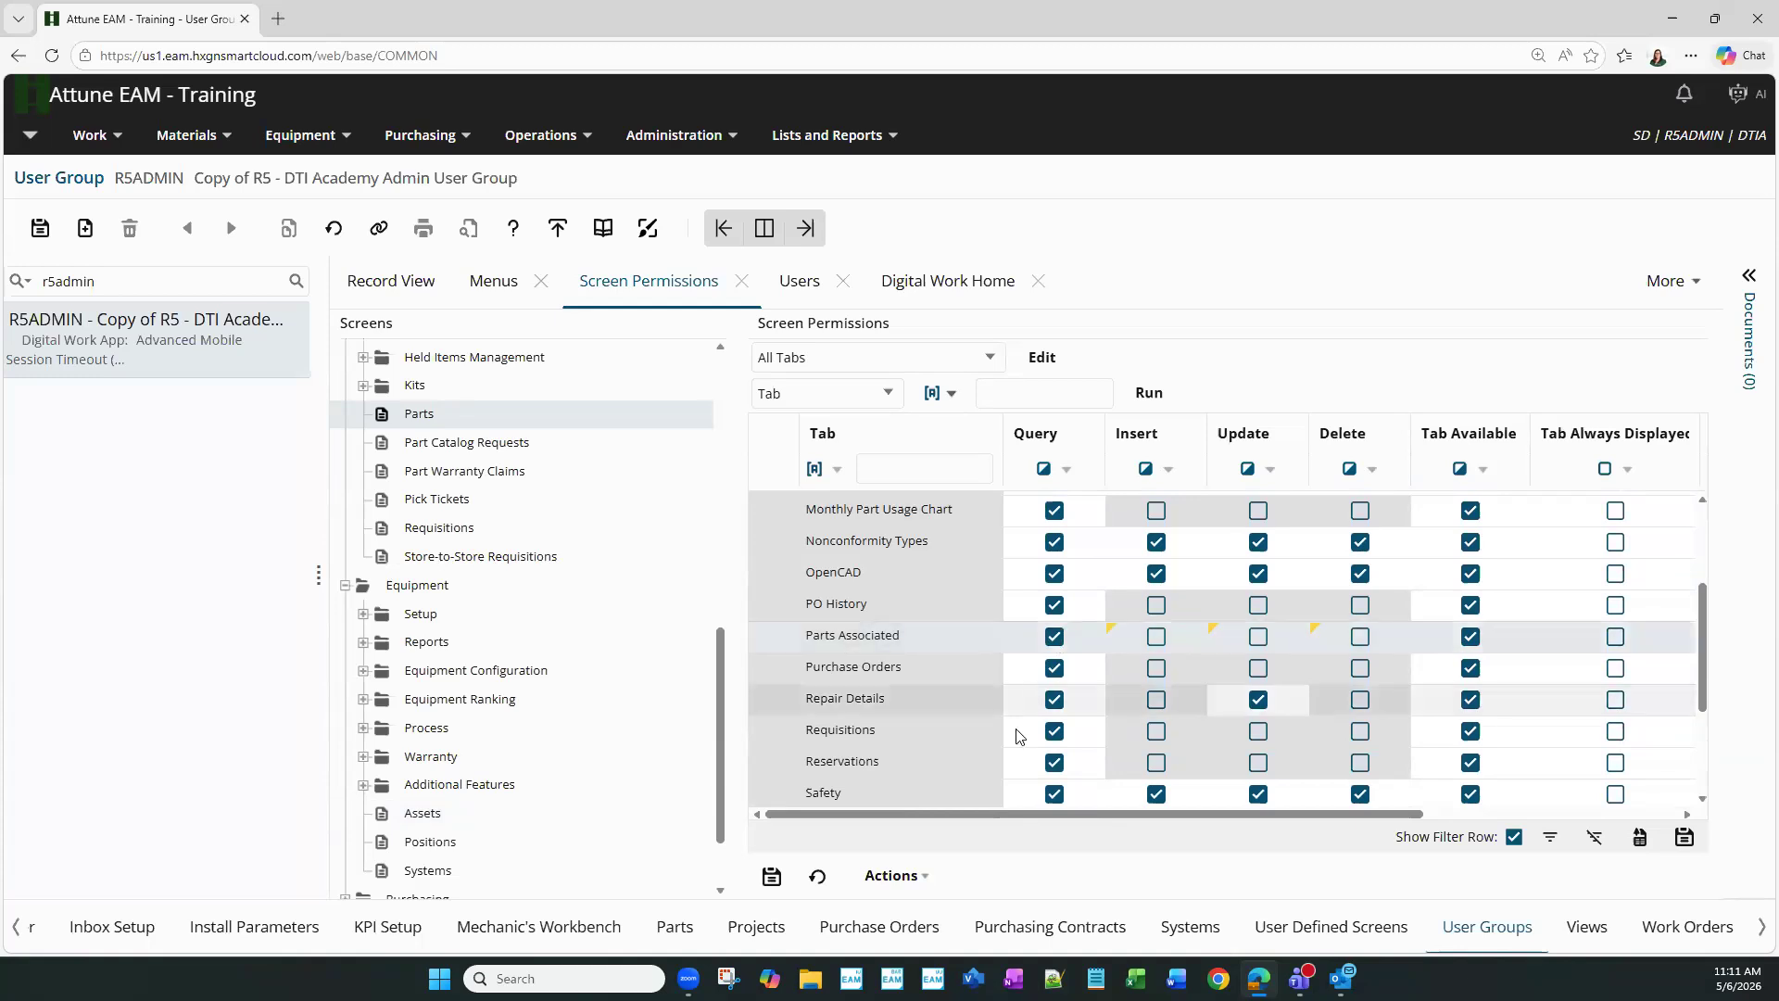
- Filter tabs by name 'part' with either Tab Always Displayed value to find Record View
scroll(1019, 732, down, 3)
scroll(1023, 712, up, 3)
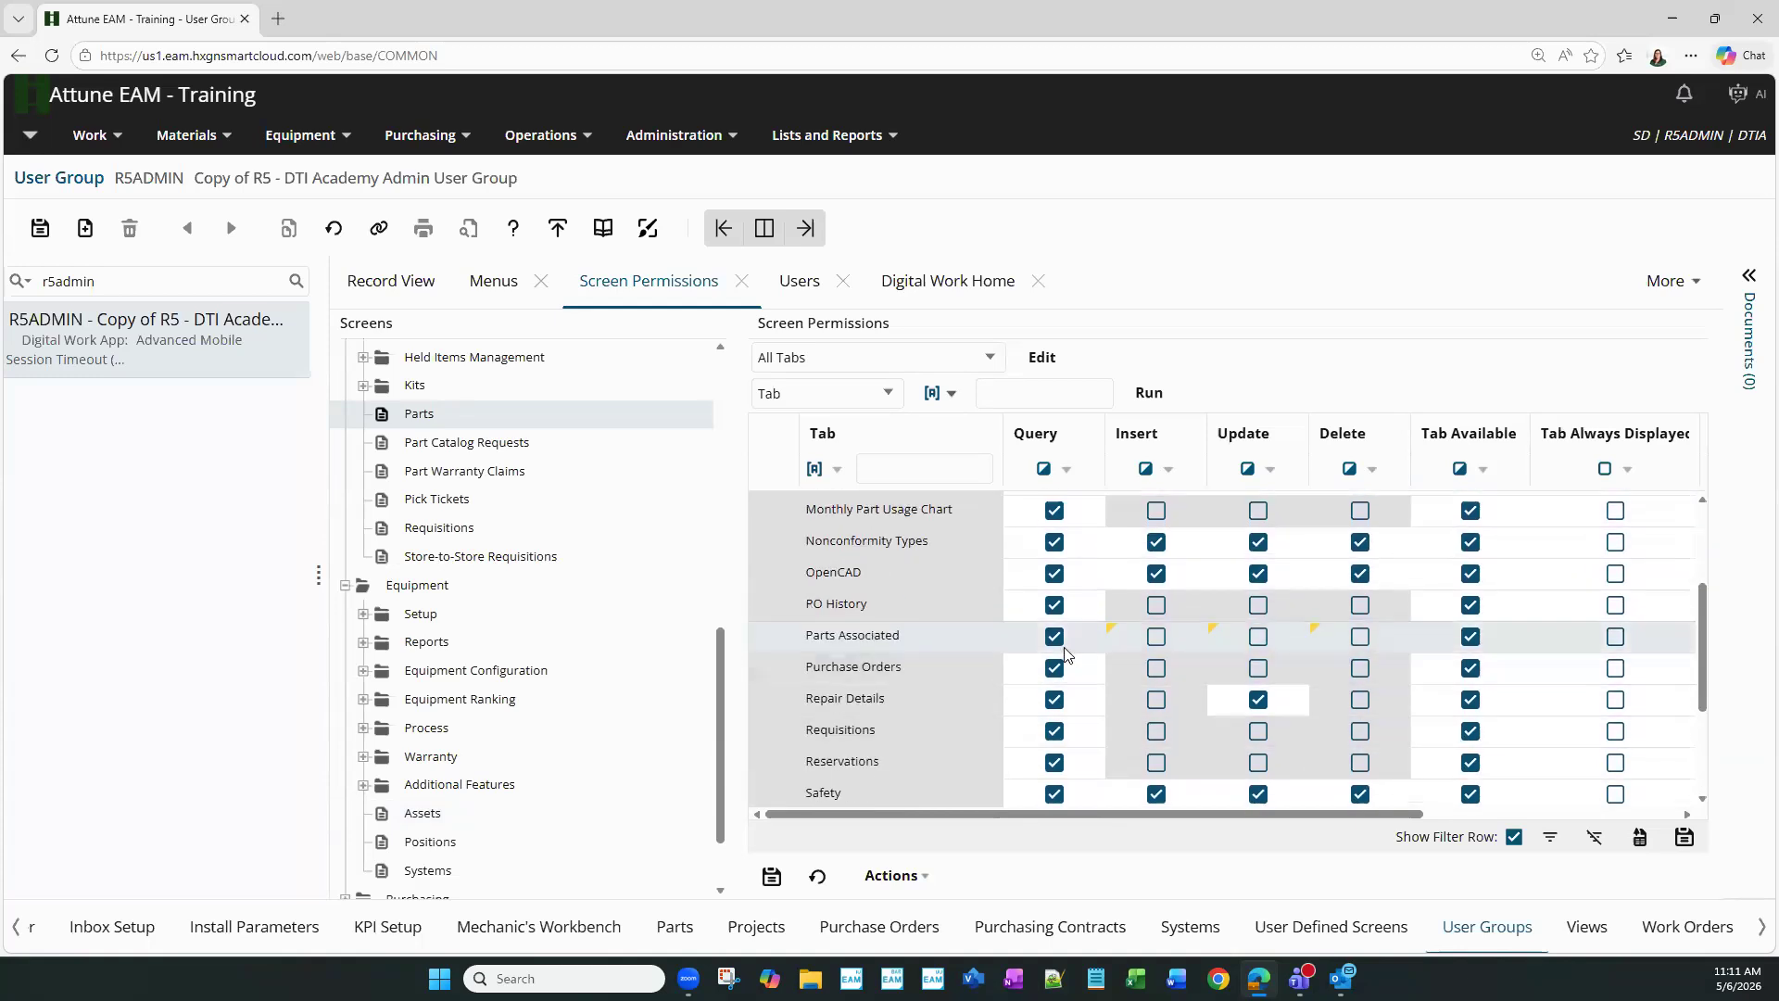
click(872, 465)
text(part)
key(Return)
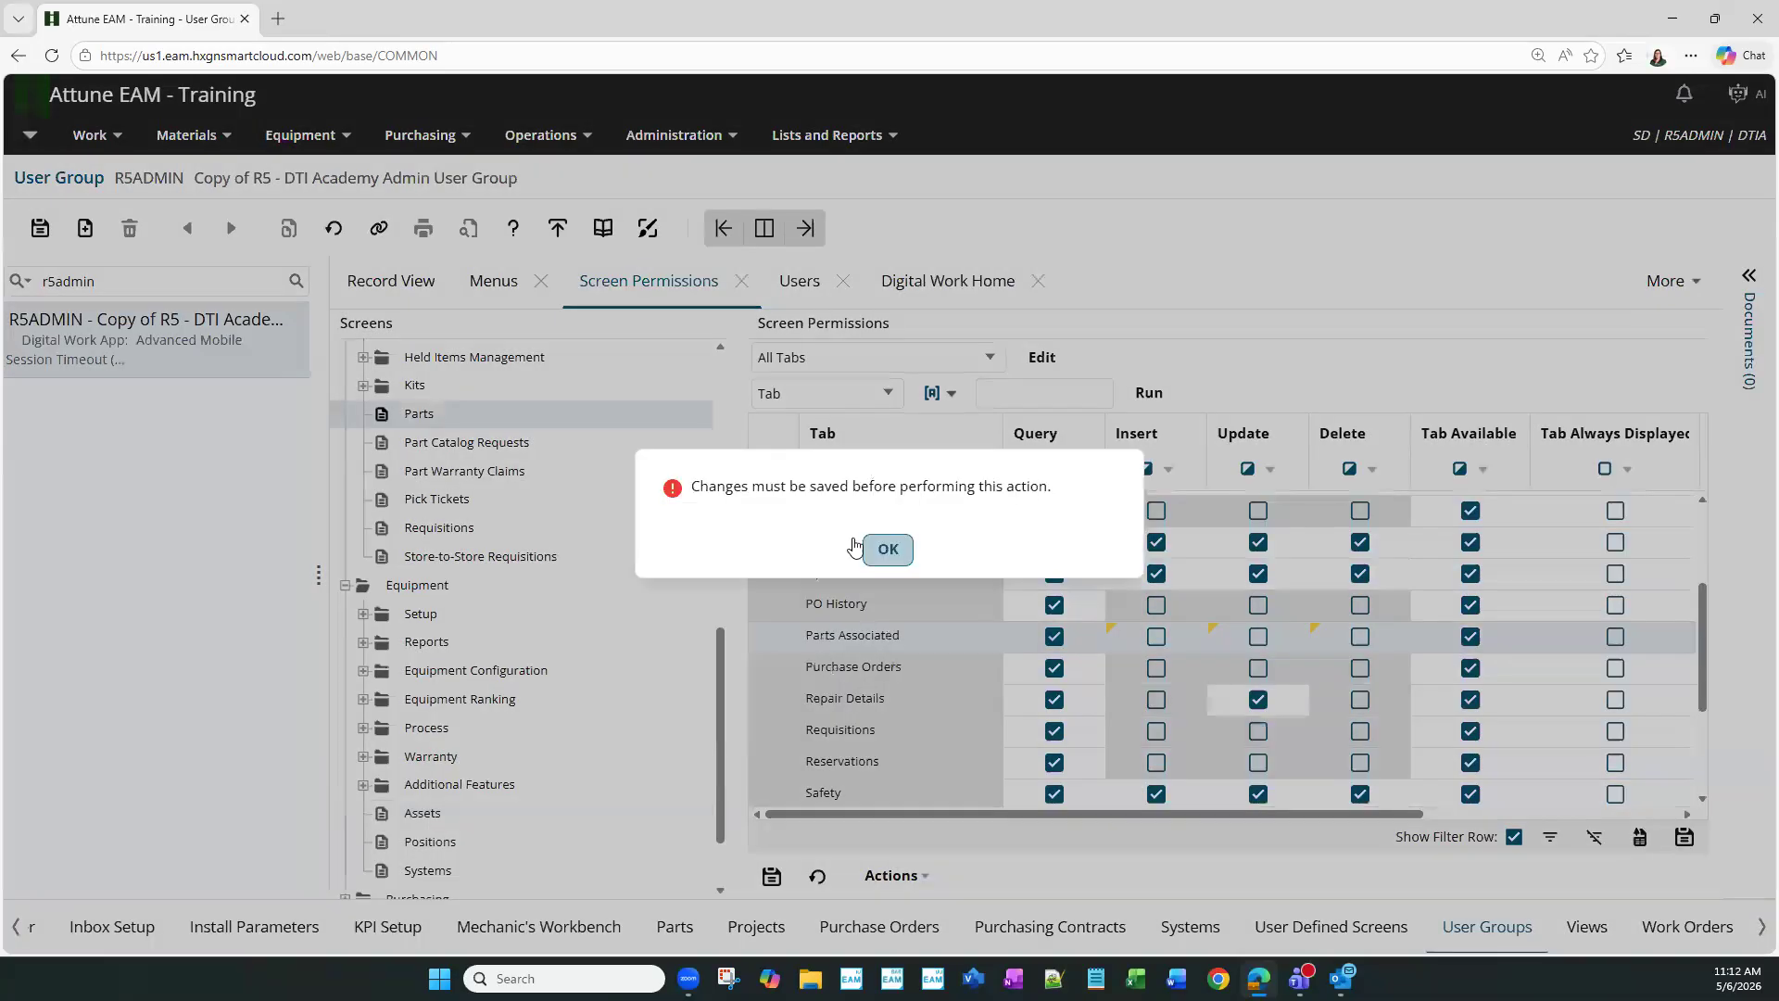
click(871, 548)
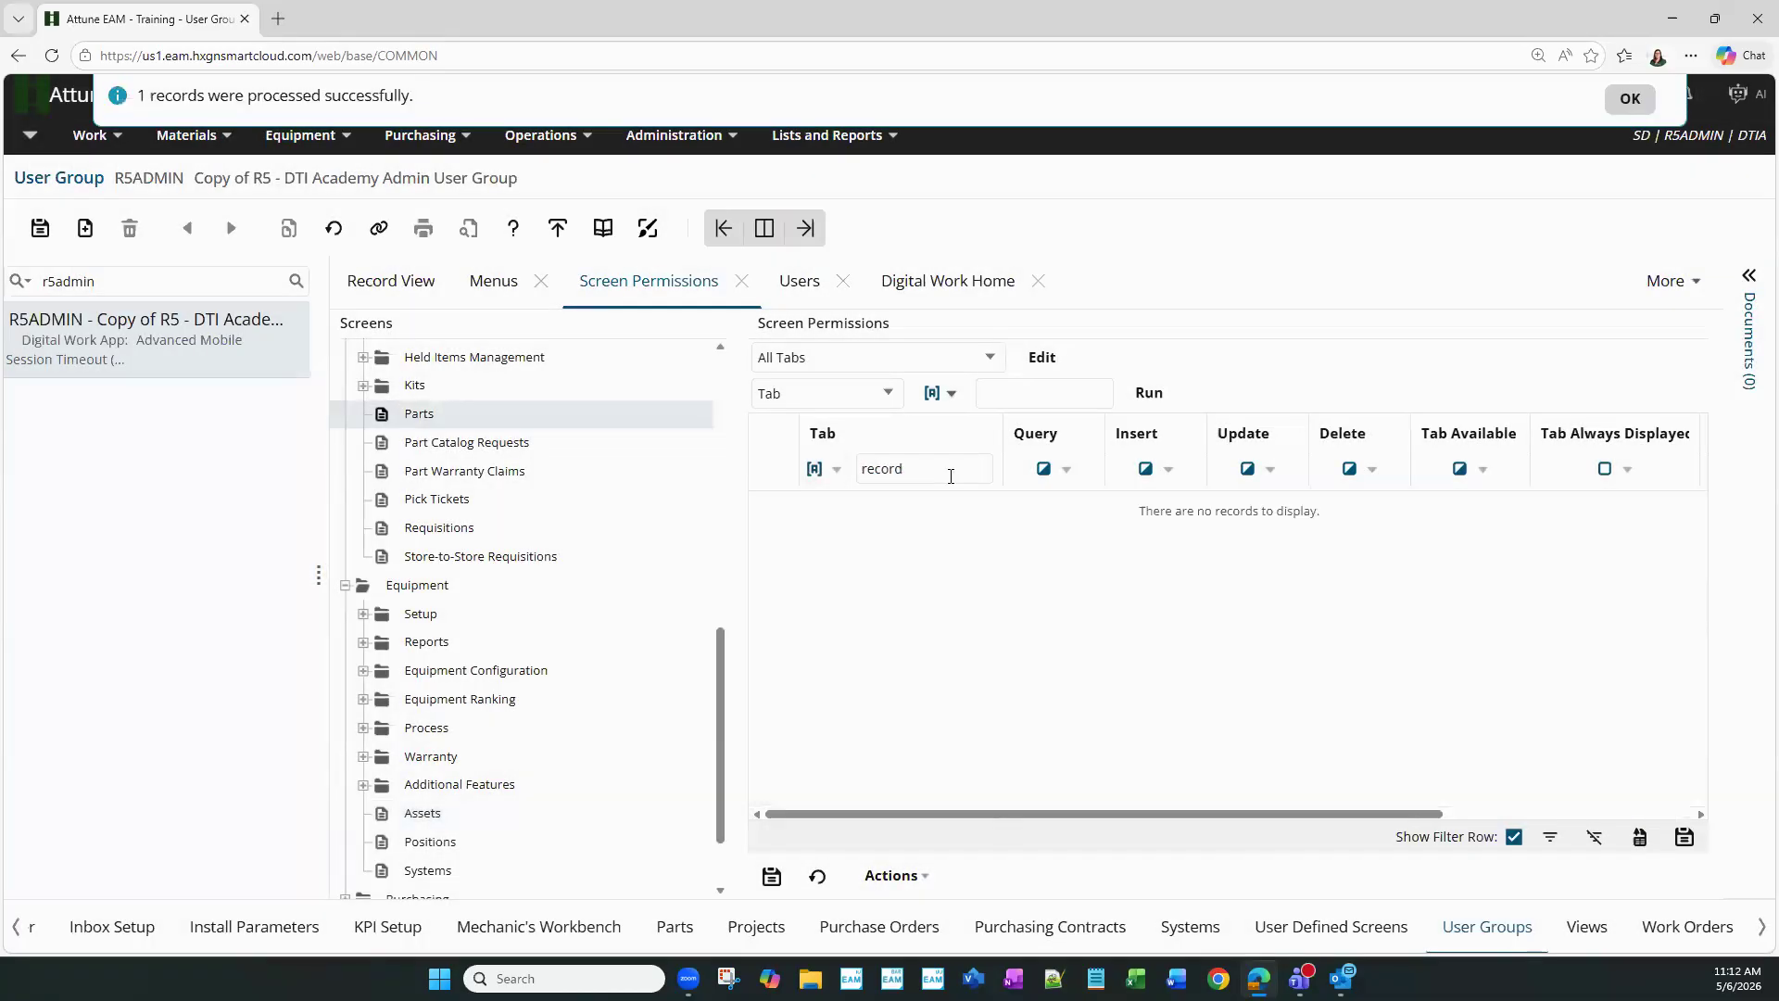
click(1623, 507)
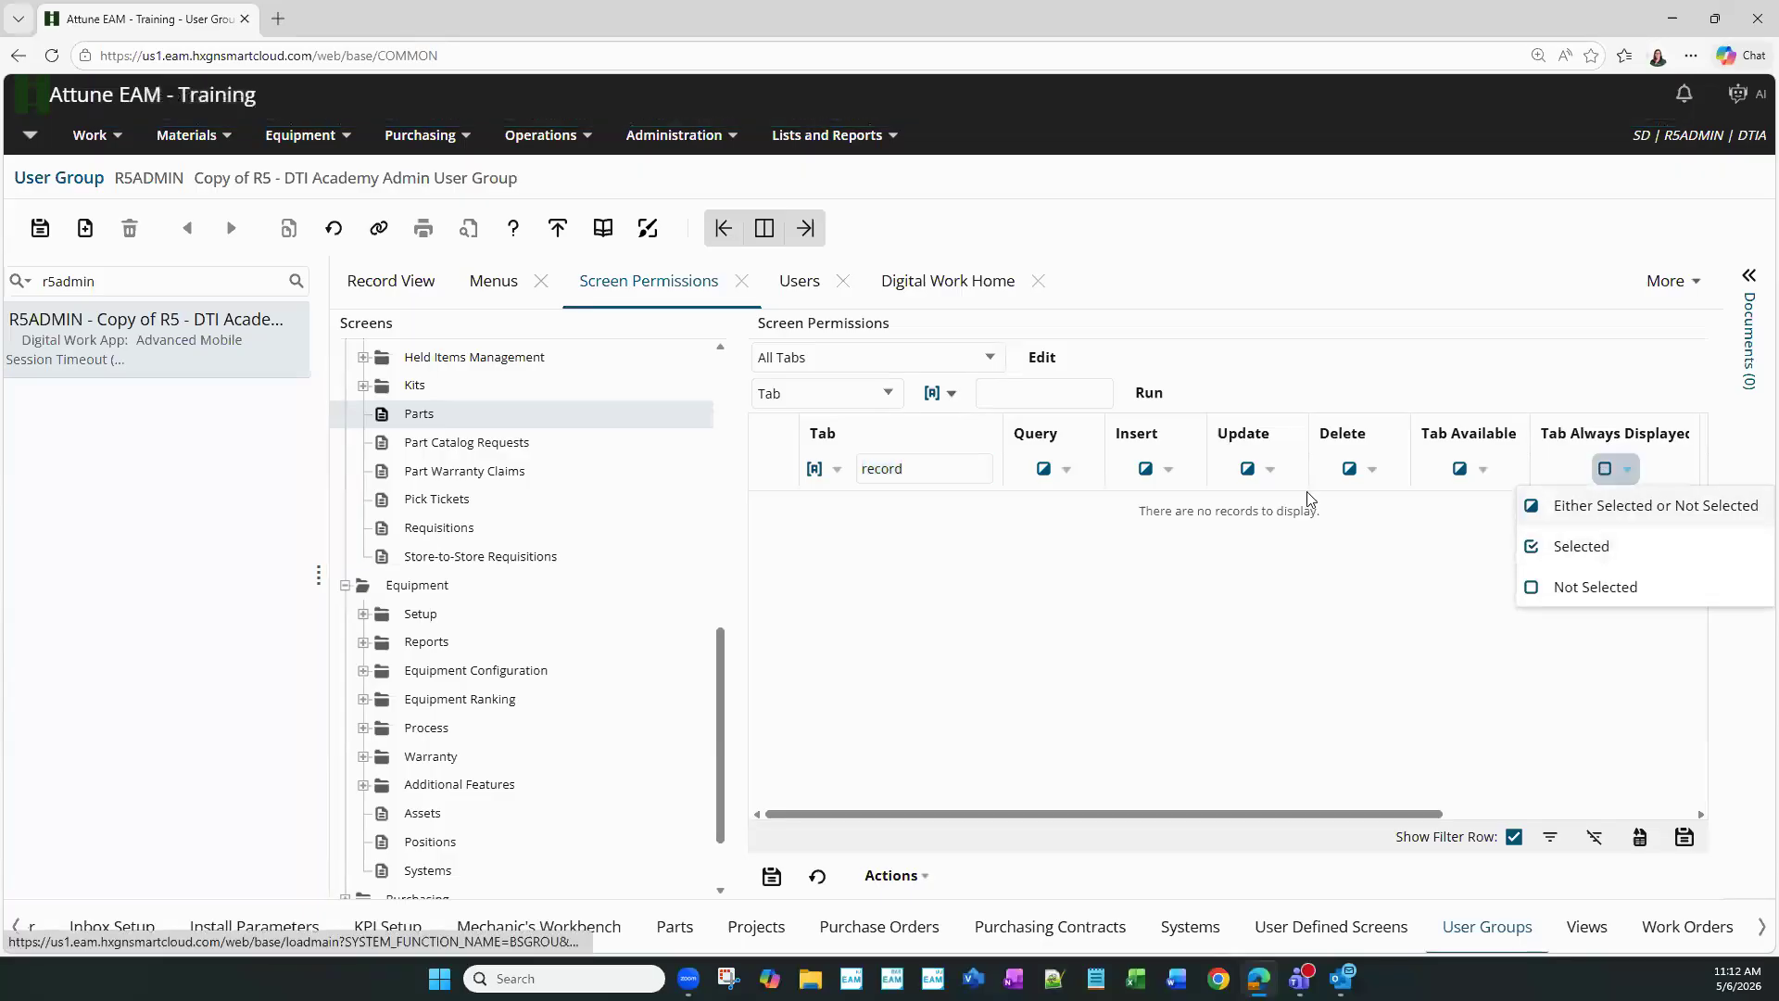
click(1149, 391)
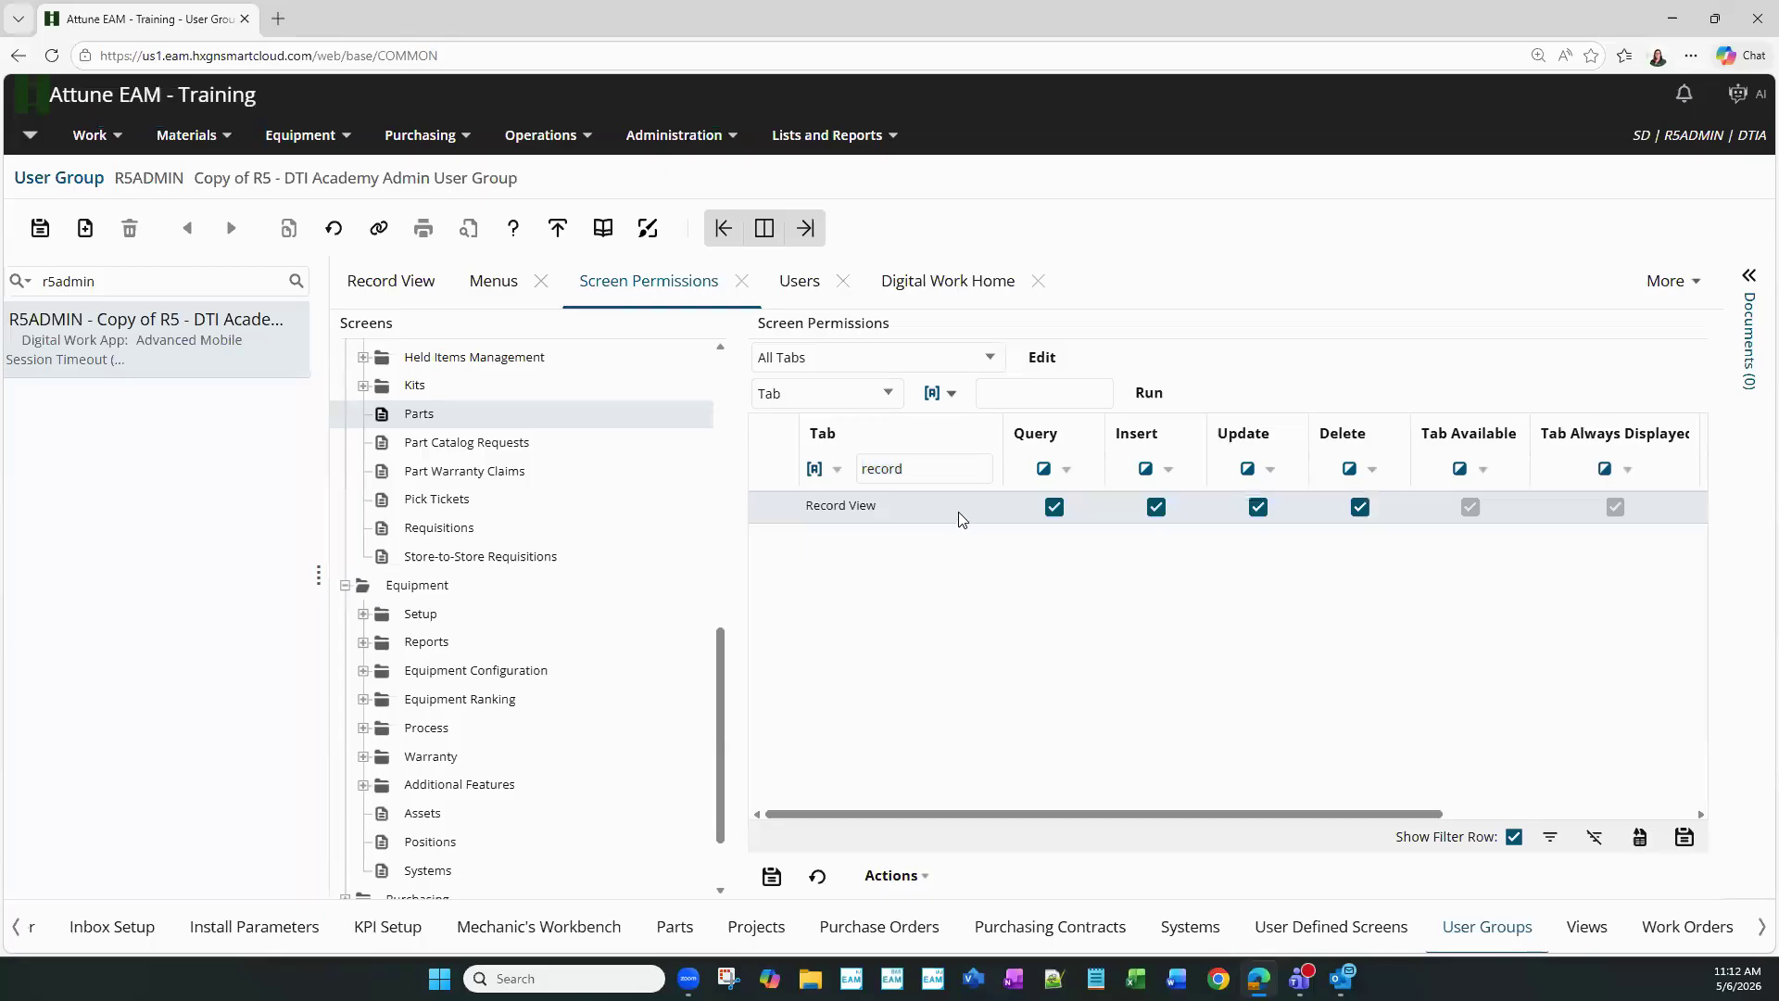
- Make the Record View tab query-only and save the change
click(1065, 509)
click(1056, 508)
click(39, 227)
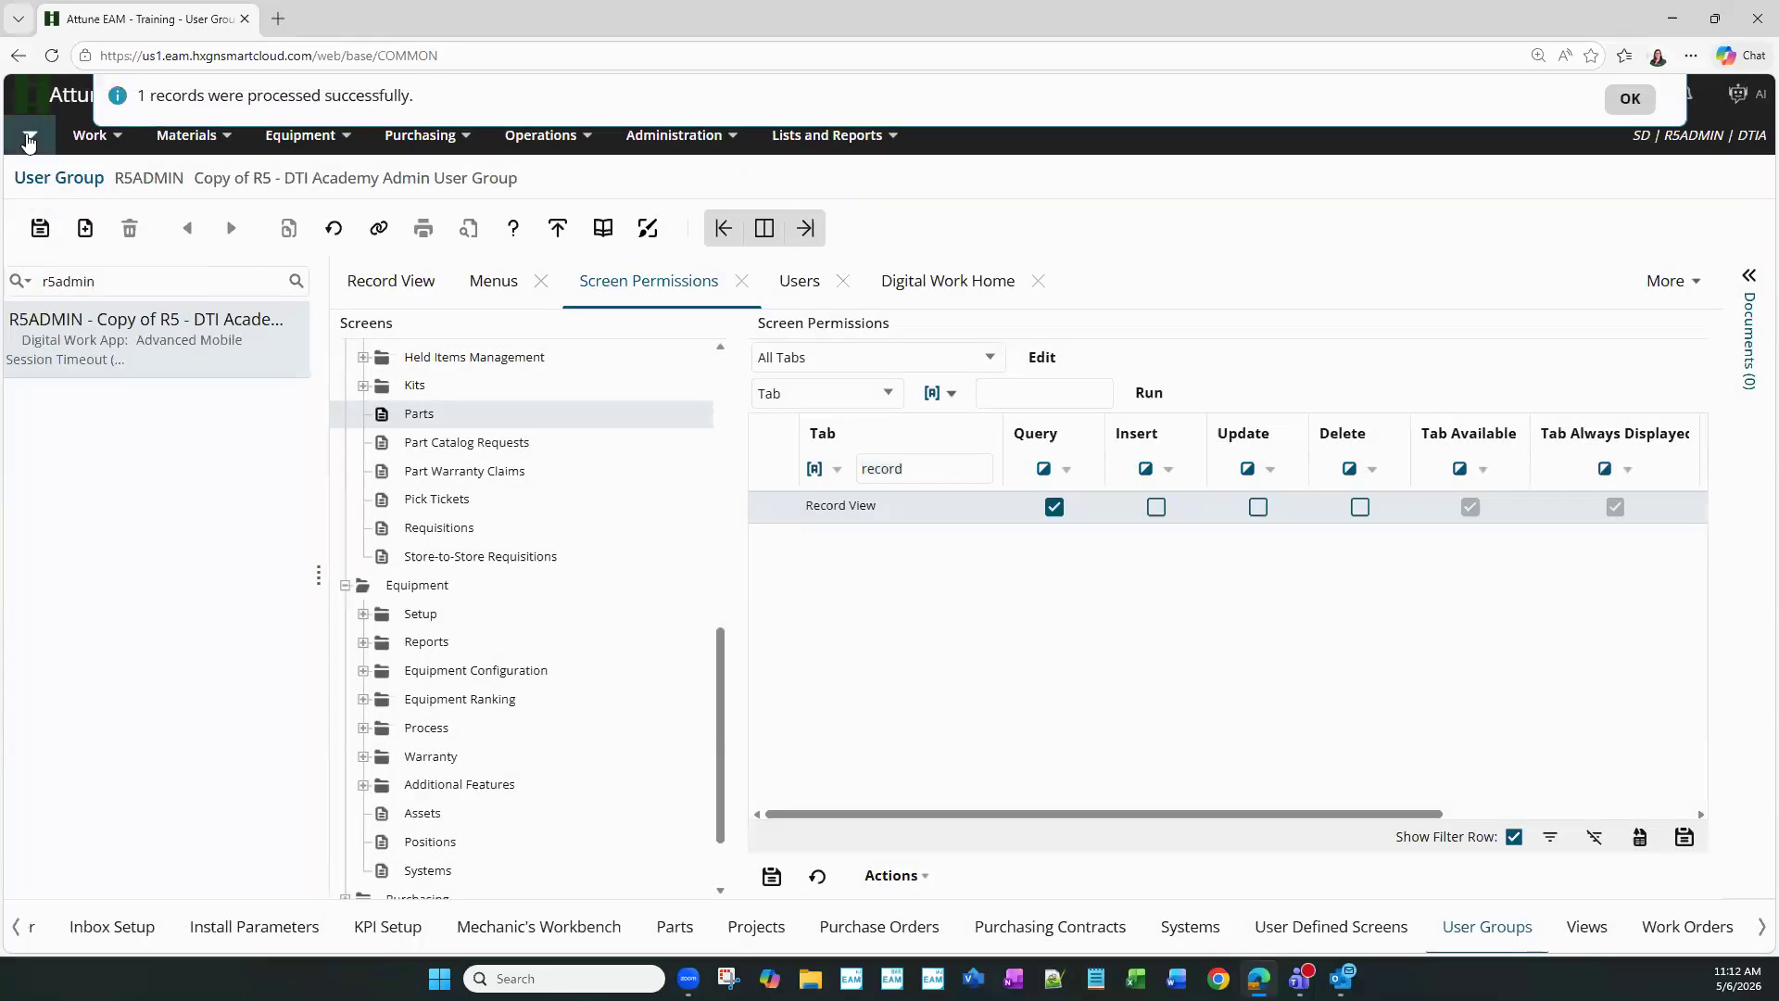
click(29, 135)
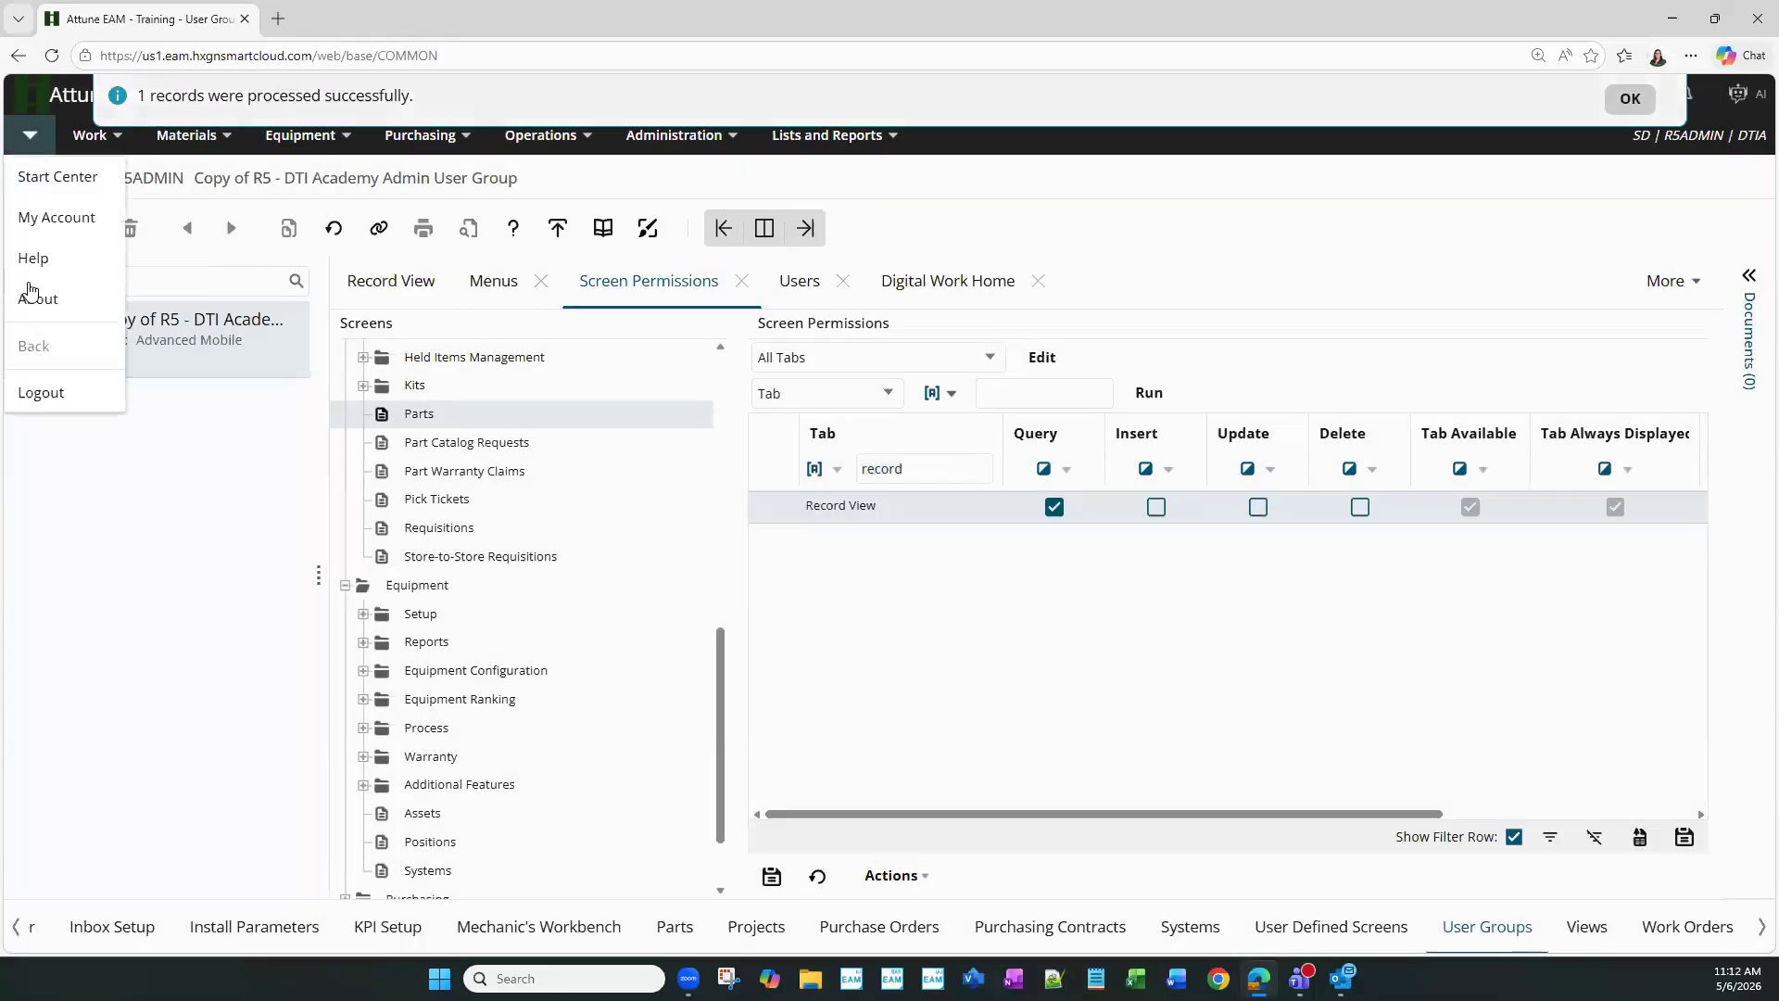
- Log out, sign back in with the saved user, and open Materials > Parts
click(39, 390)
click(883, 541)
click(843, 615)
click(823, 691)
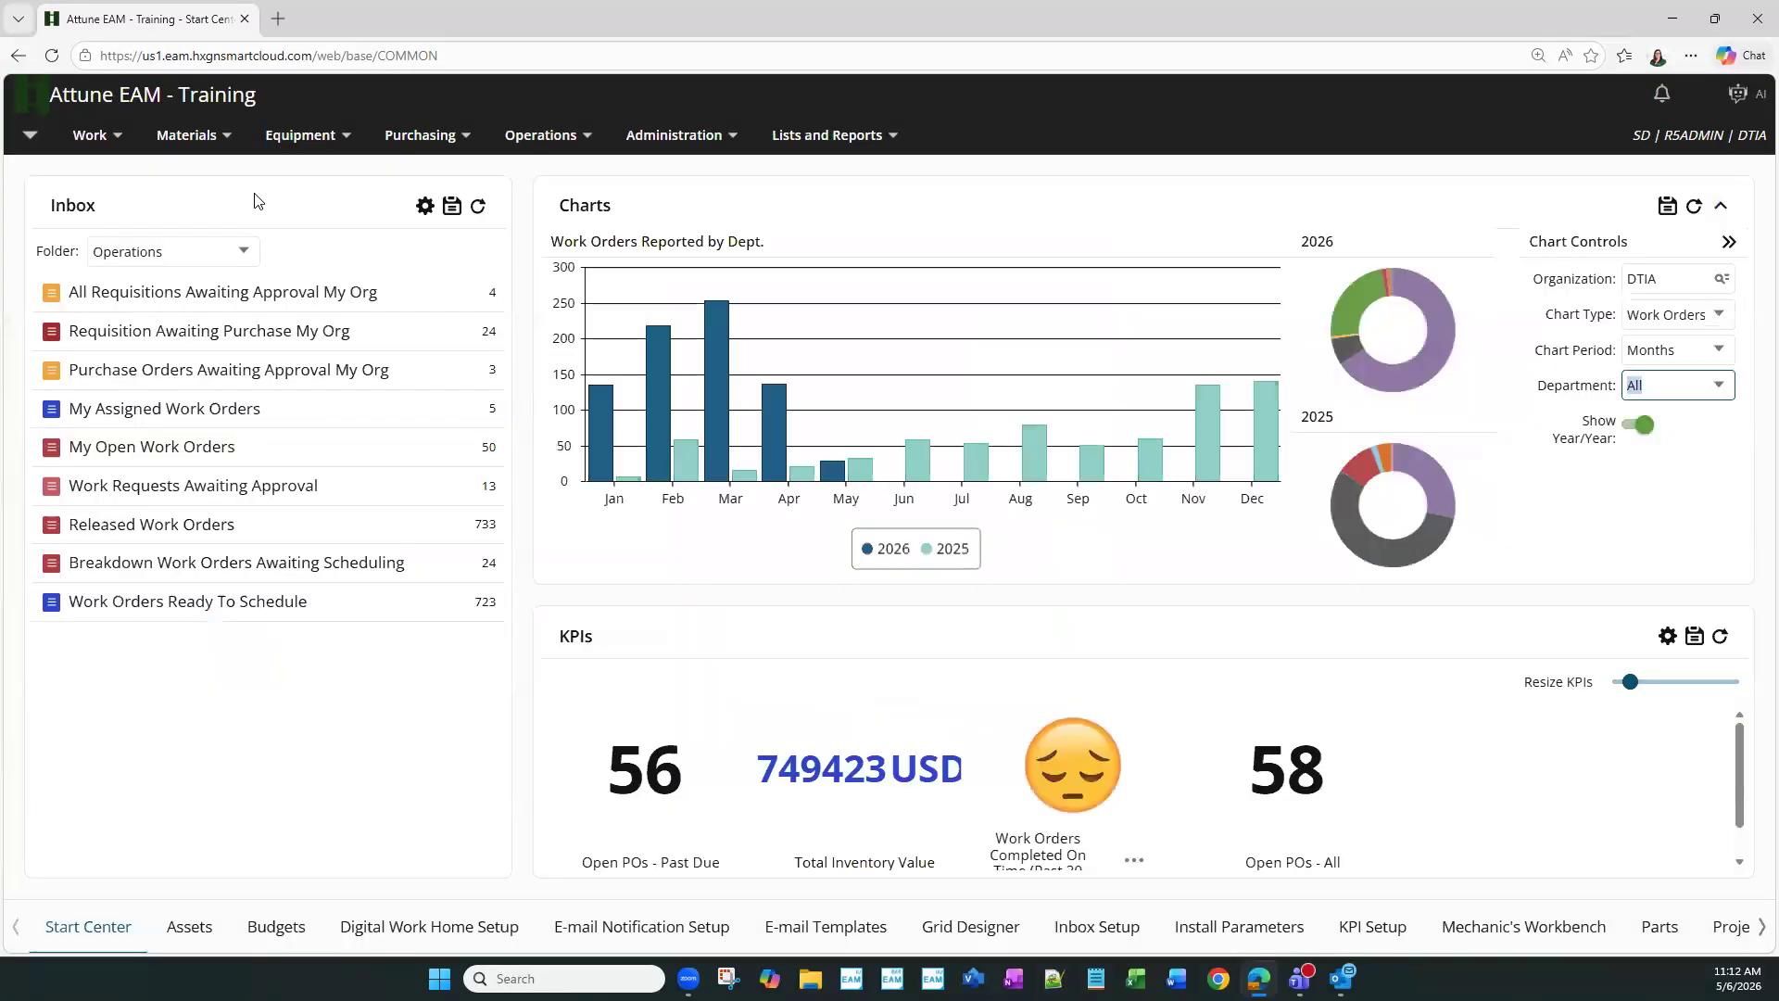
click(196, 147)
click(231, 482)
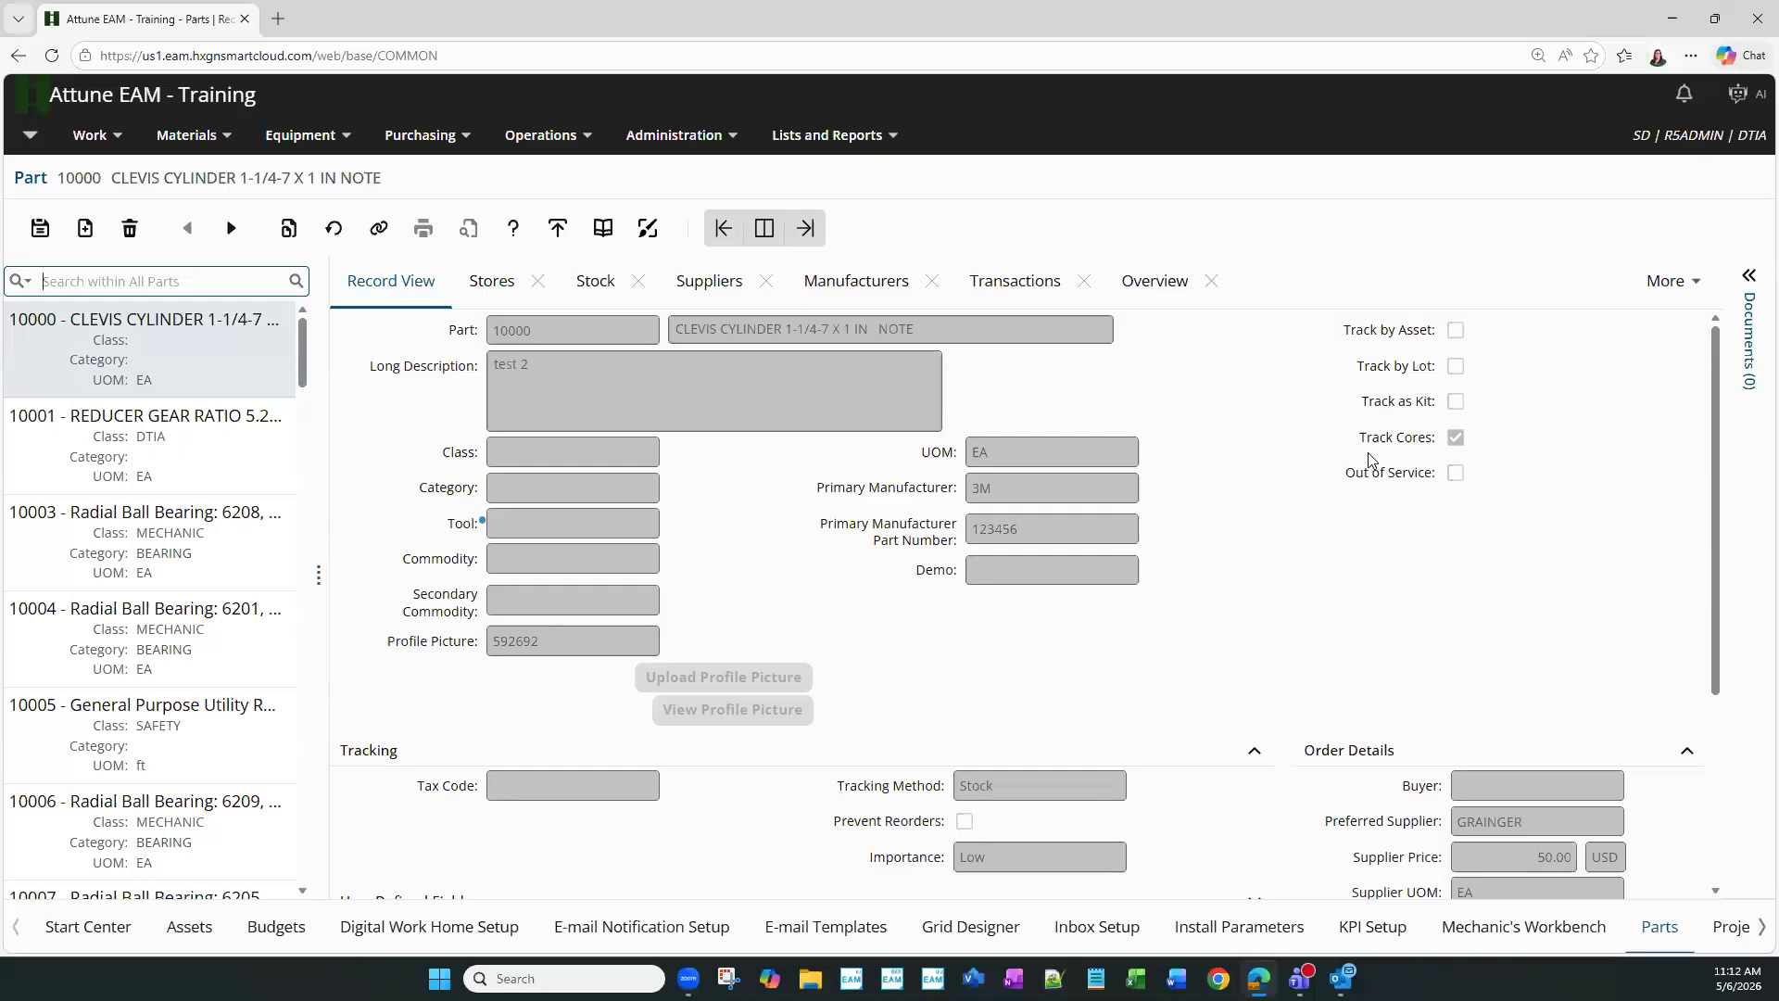
- Start a new blank part record from the Parts toolbar
click(83, 238)
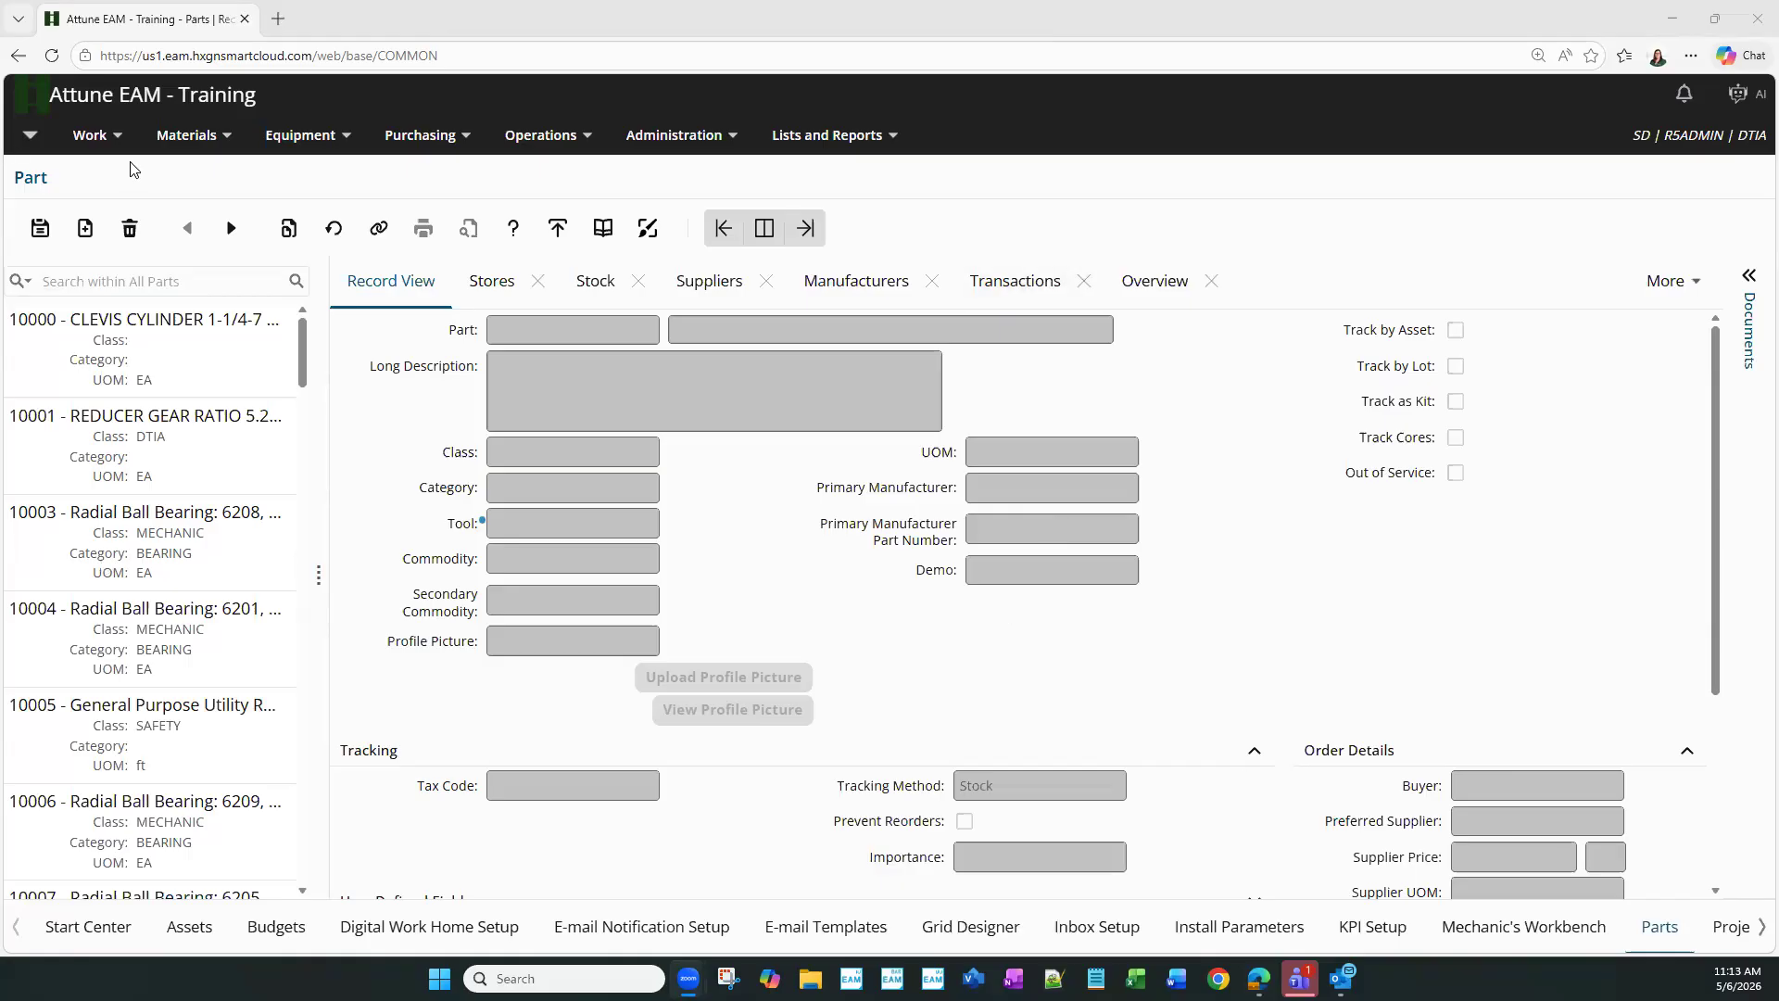
click(722, 139)
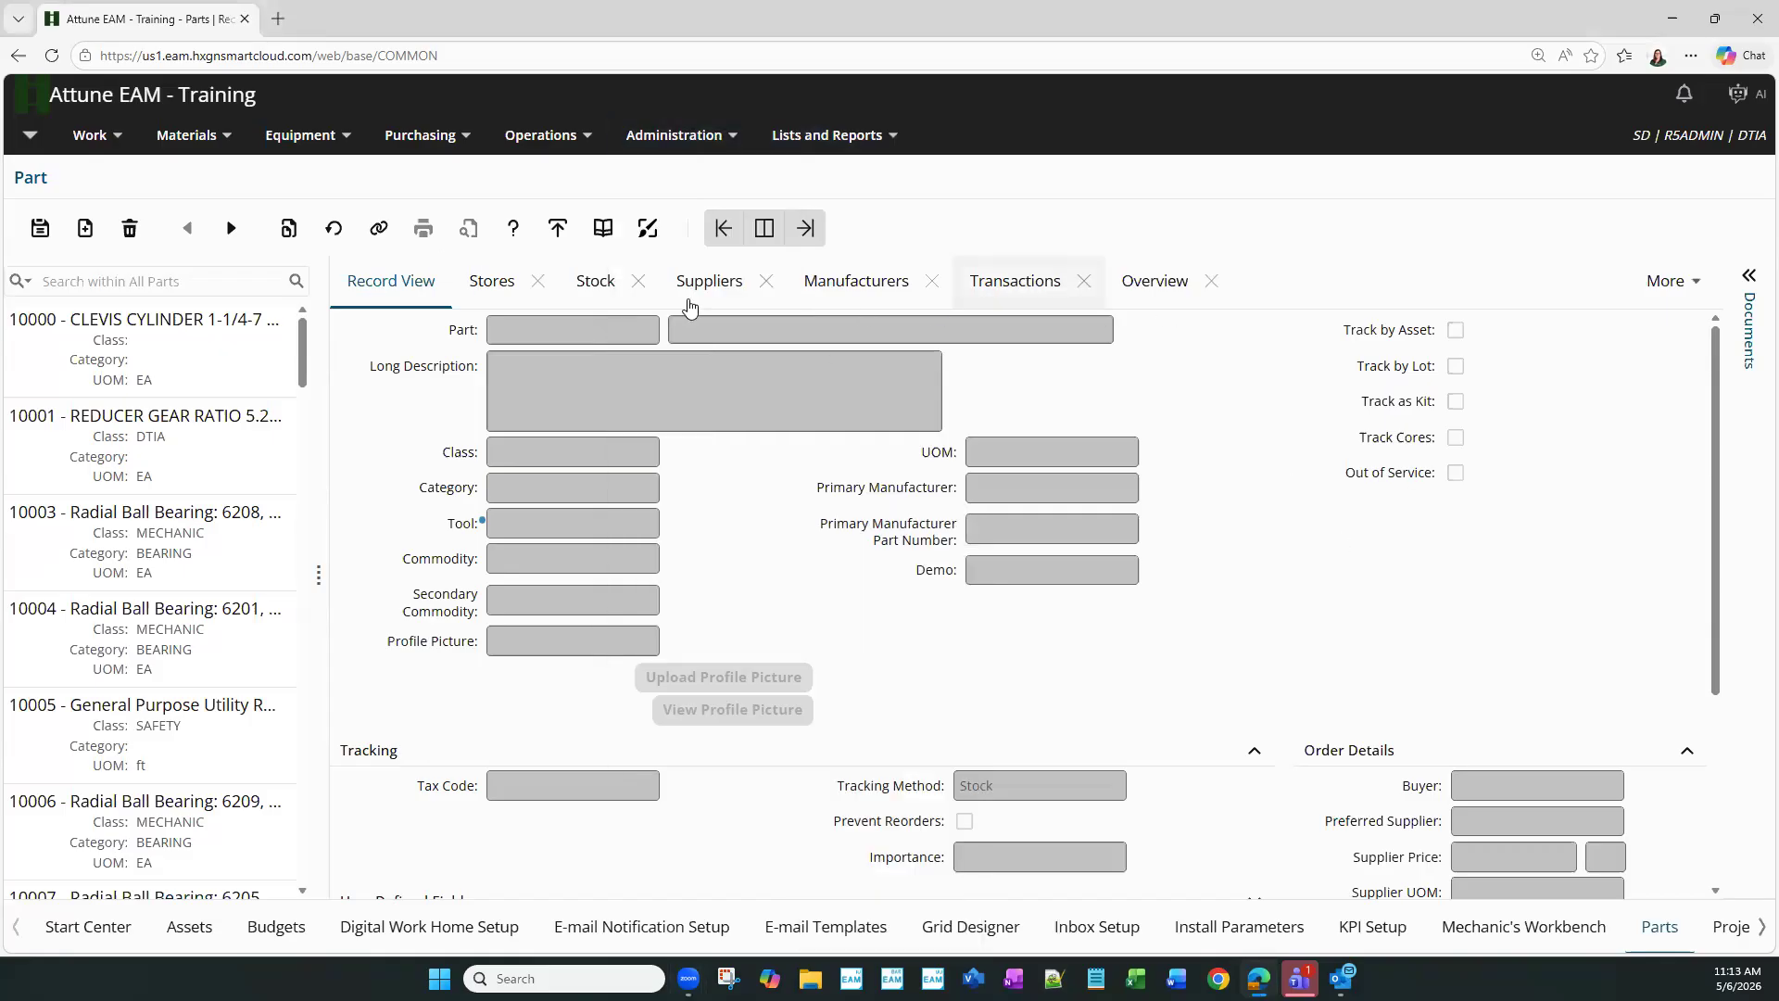
click(1134, 309)
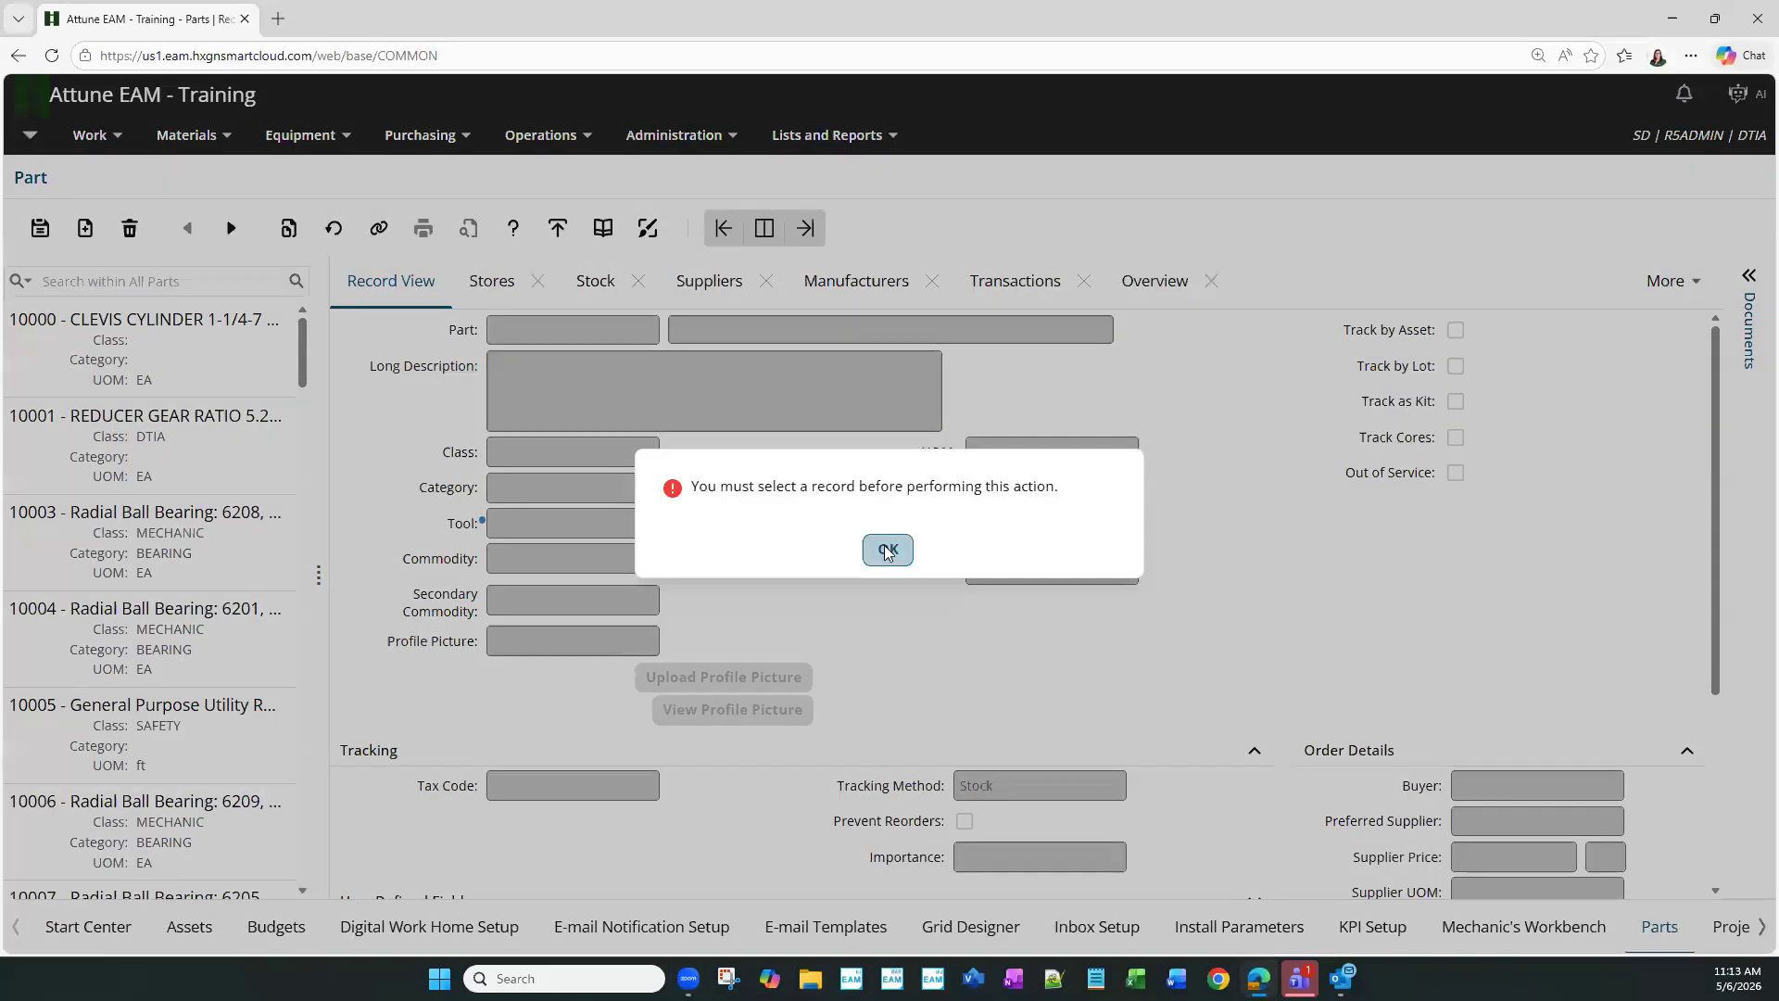
click(885, 544)
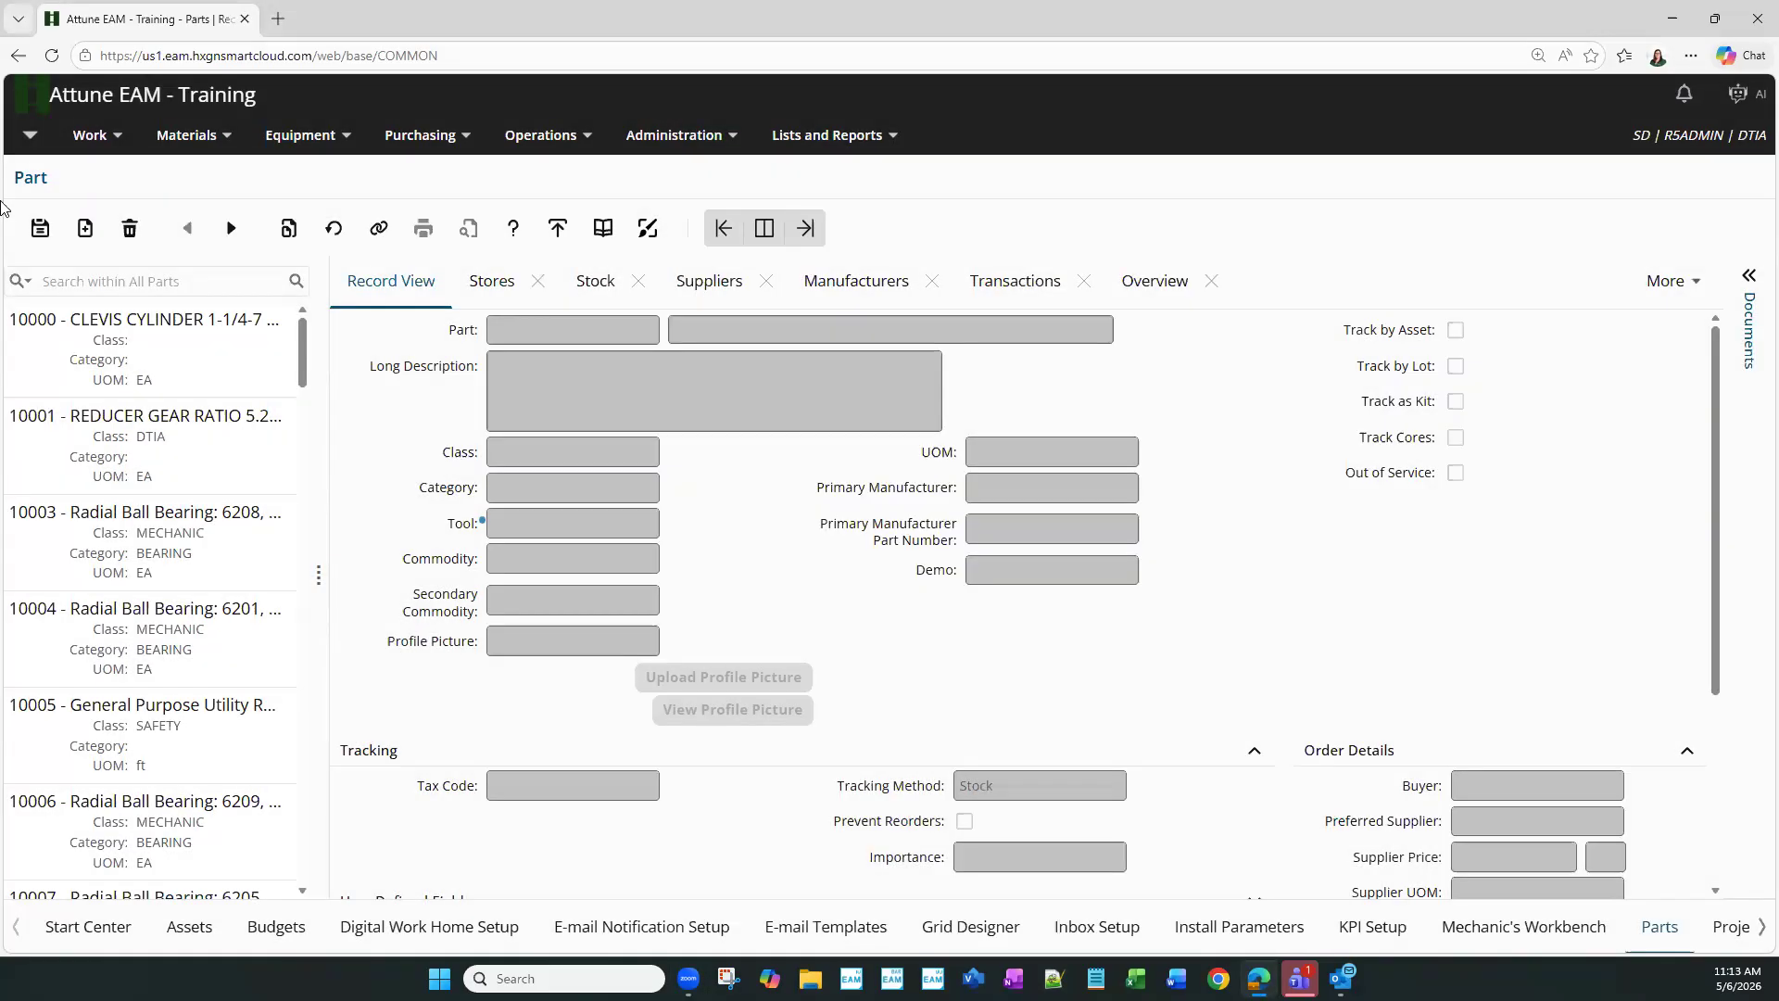
click(1661, 280)
scroll(1621, 797, down, 3)
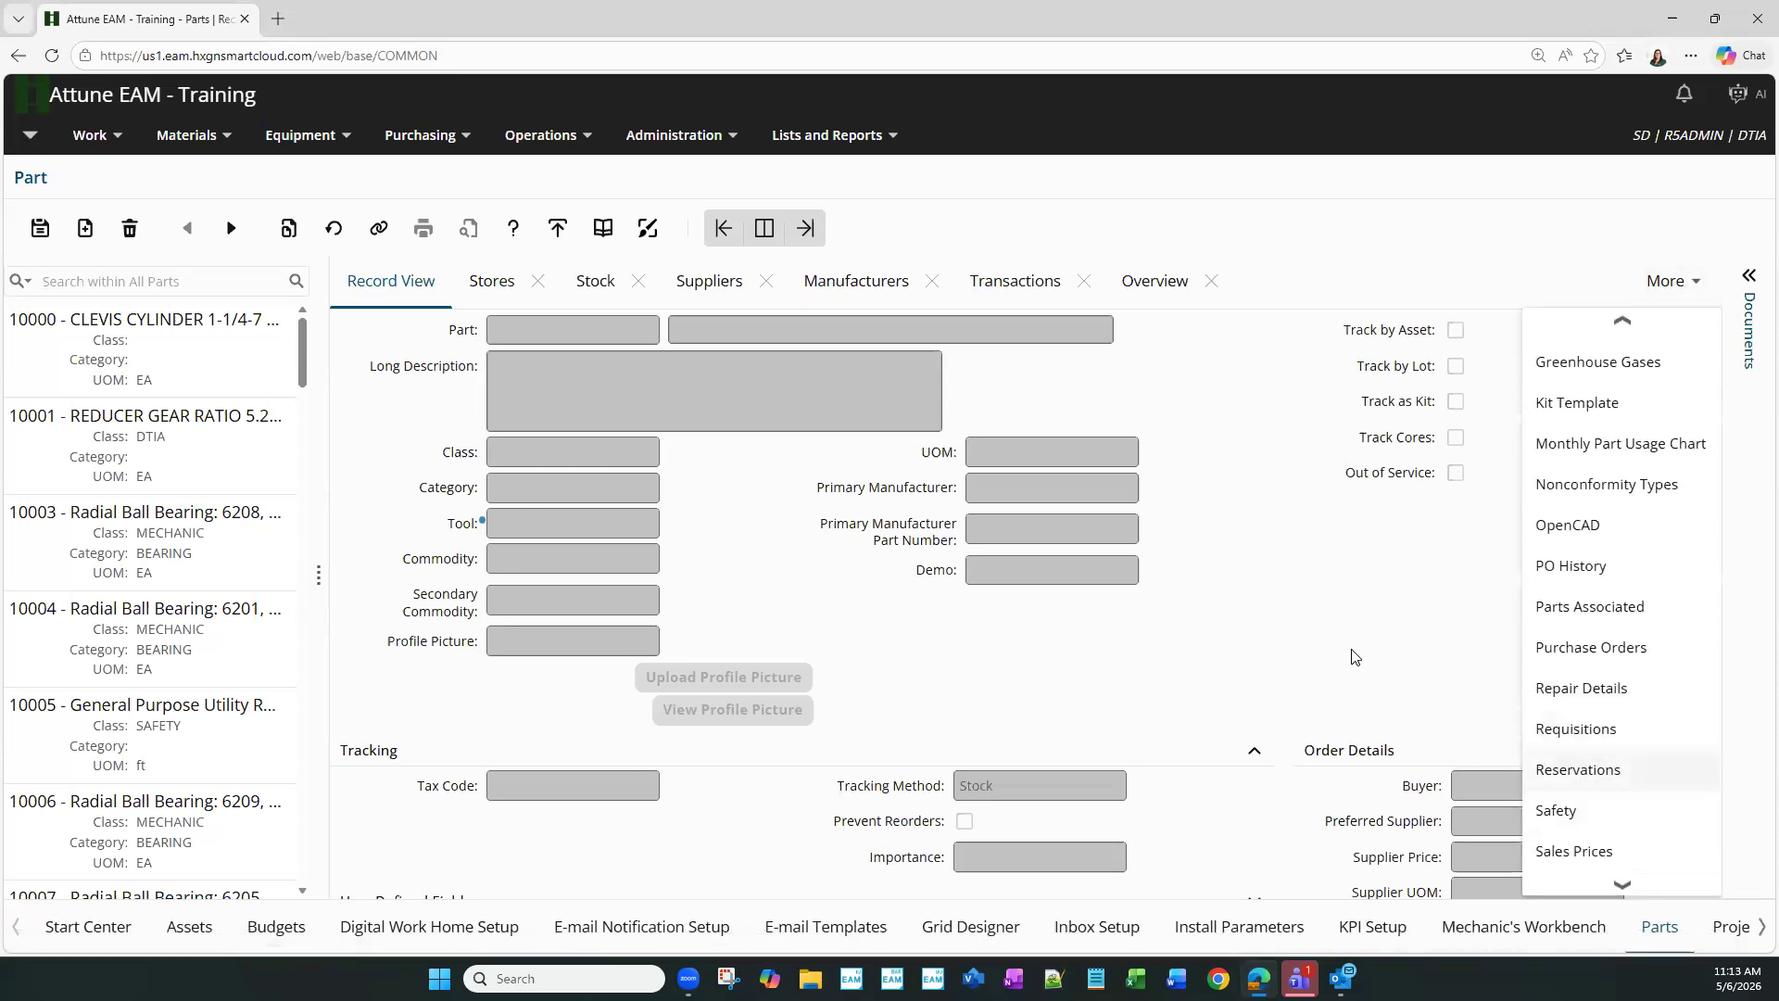
scroll(1658, 722, down, 3)
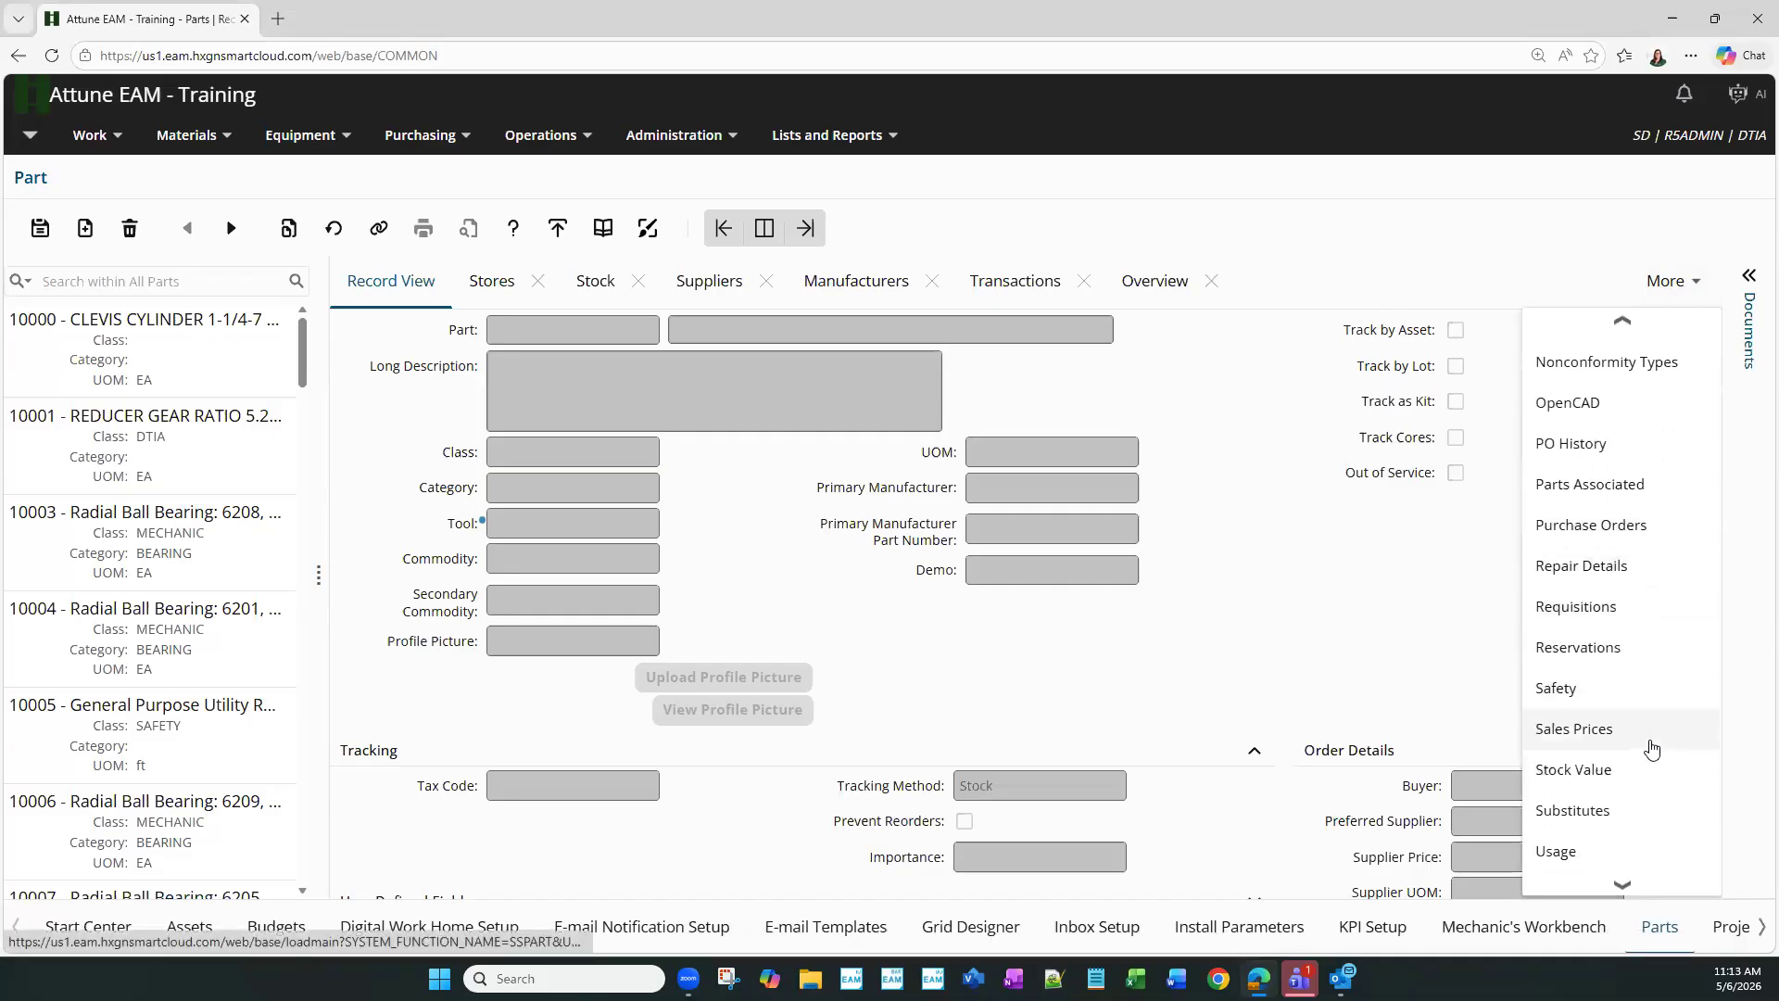
scroll(1612, 753, down, 1)
click(1036, 483)
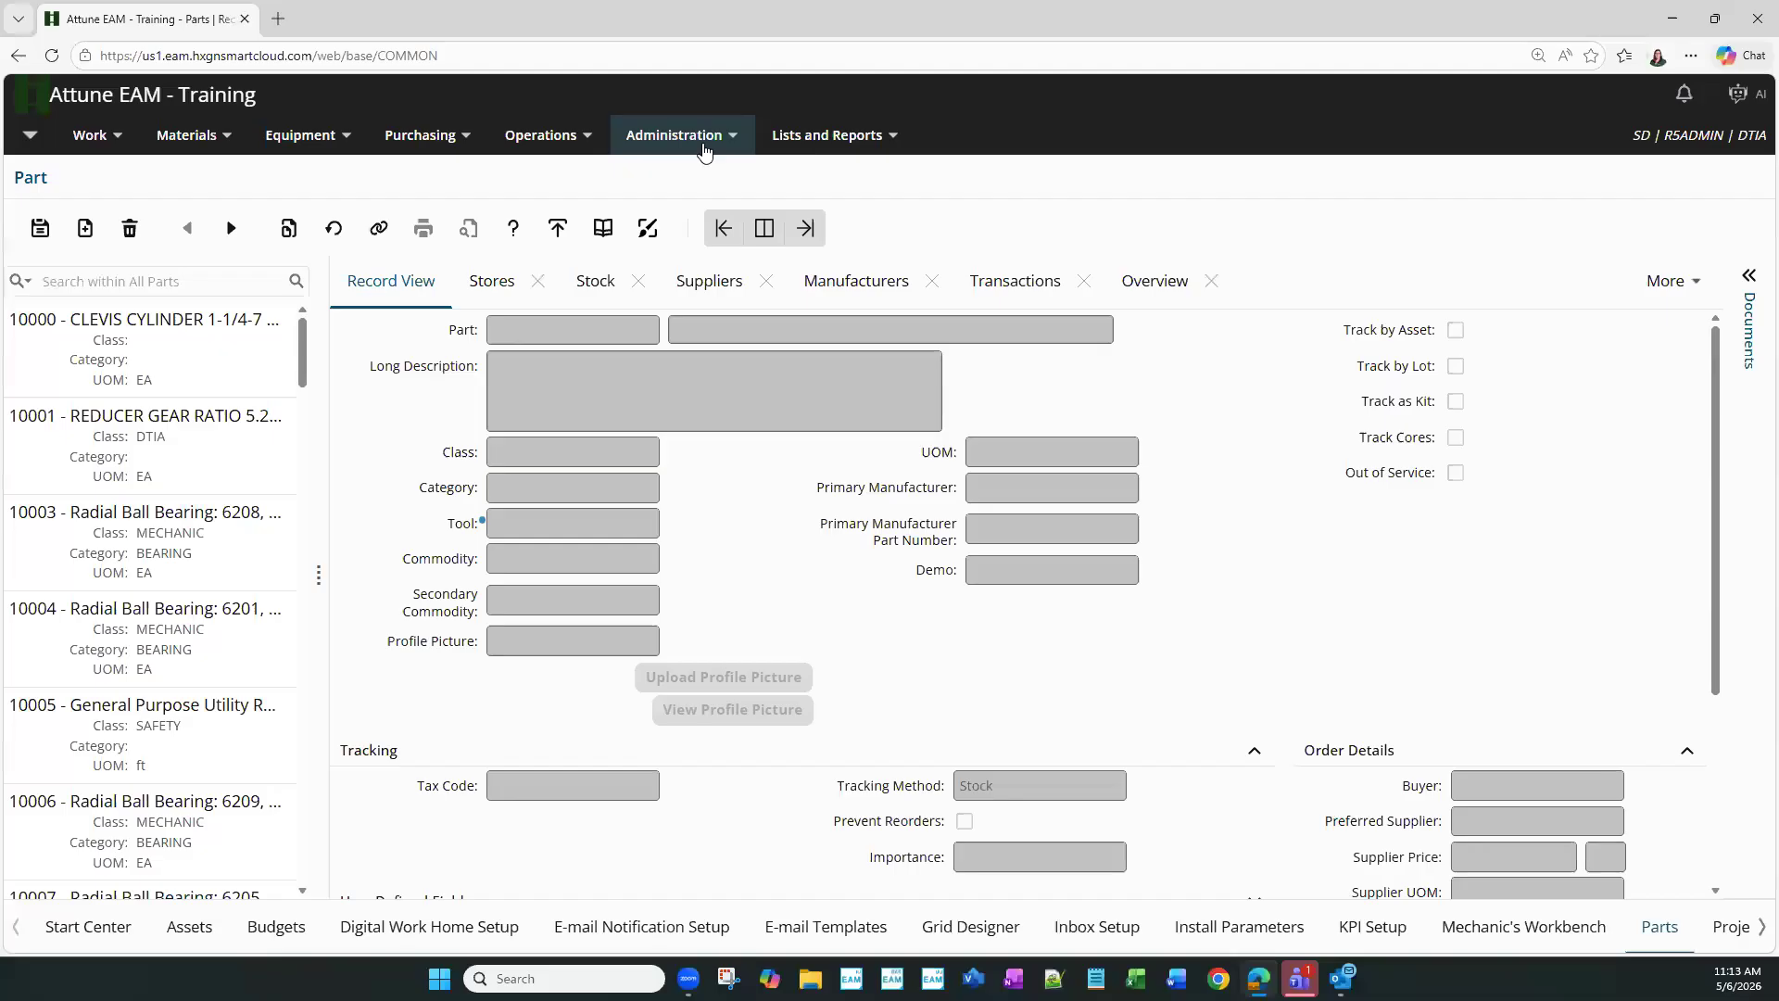
click(1758, 928)
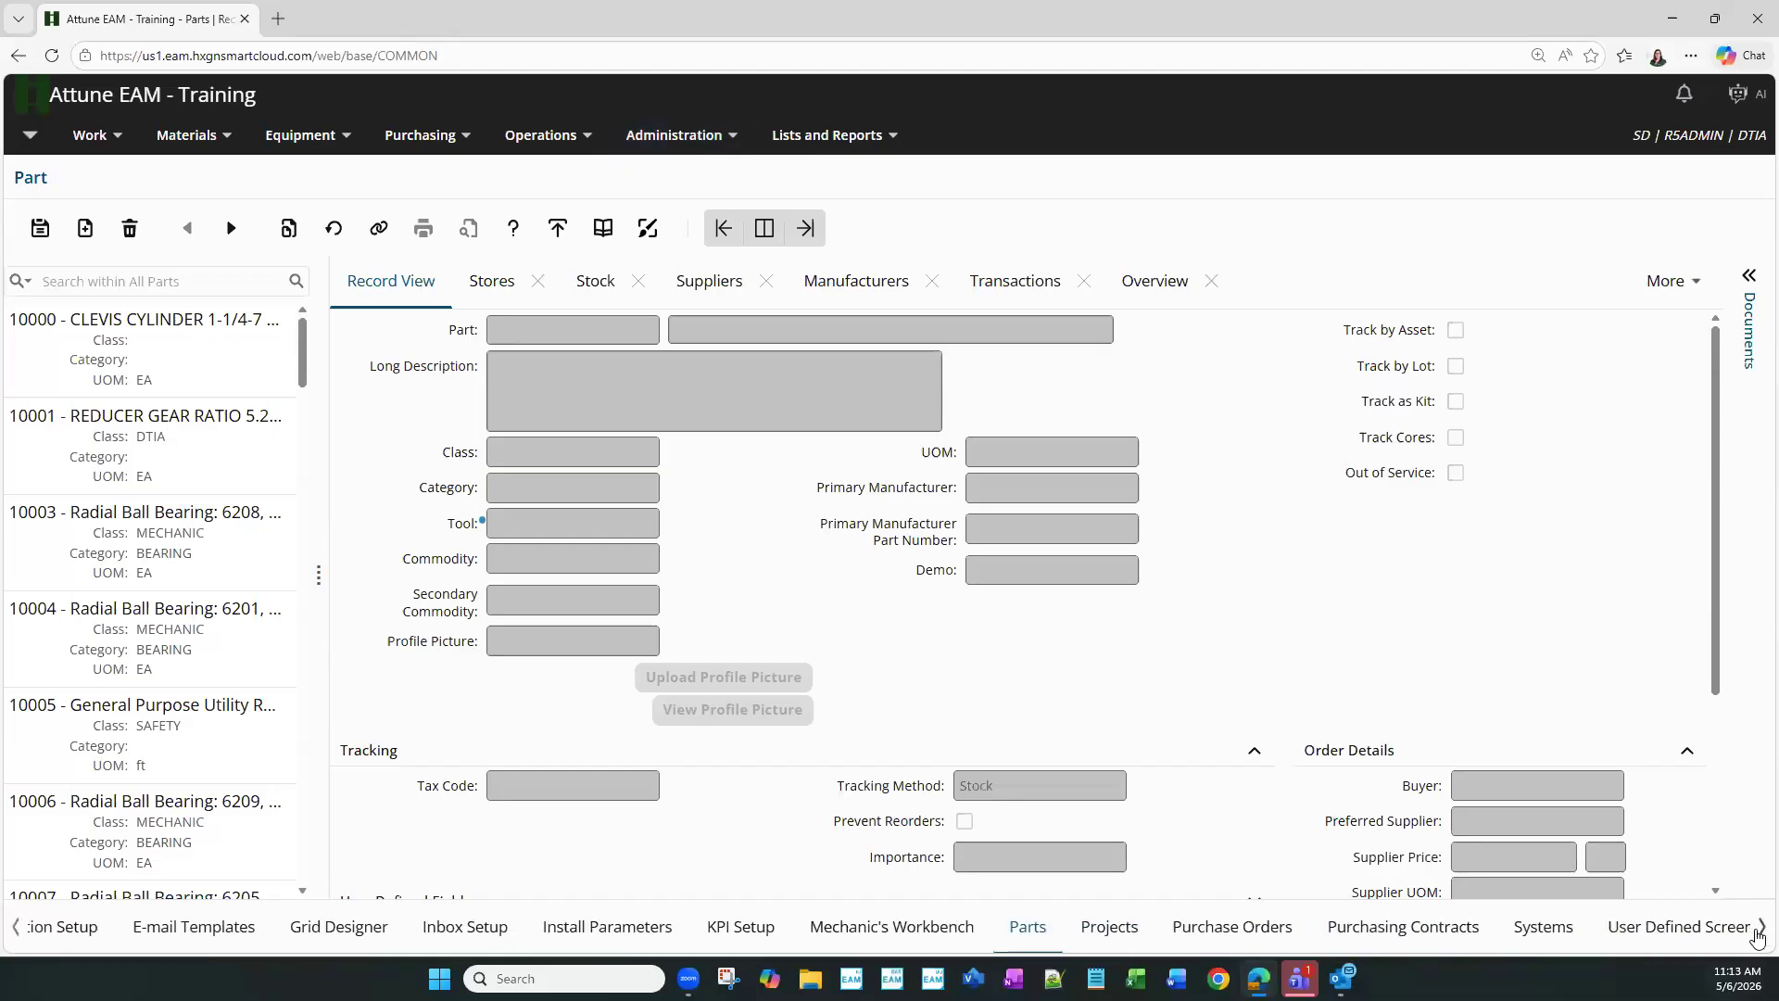